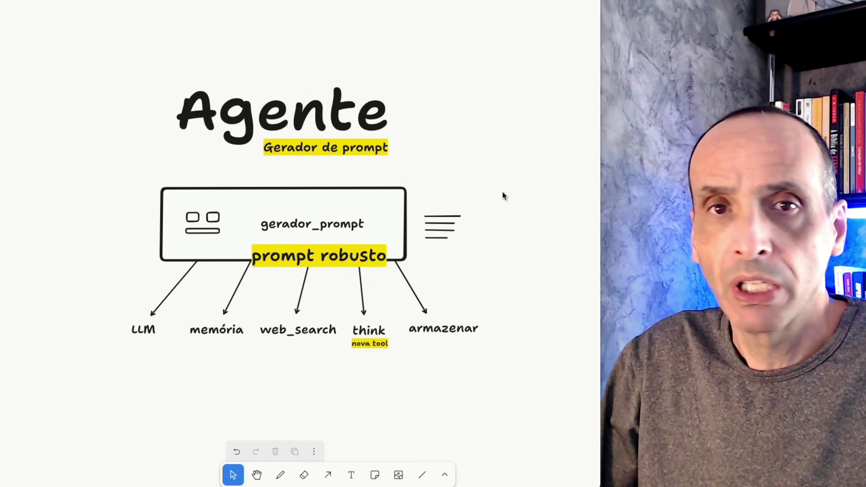
- Review the agent diagram's robust prompt, output lines, LLM, memória, web_search and think labels, including the "nova tool" tag
click(356, 248)
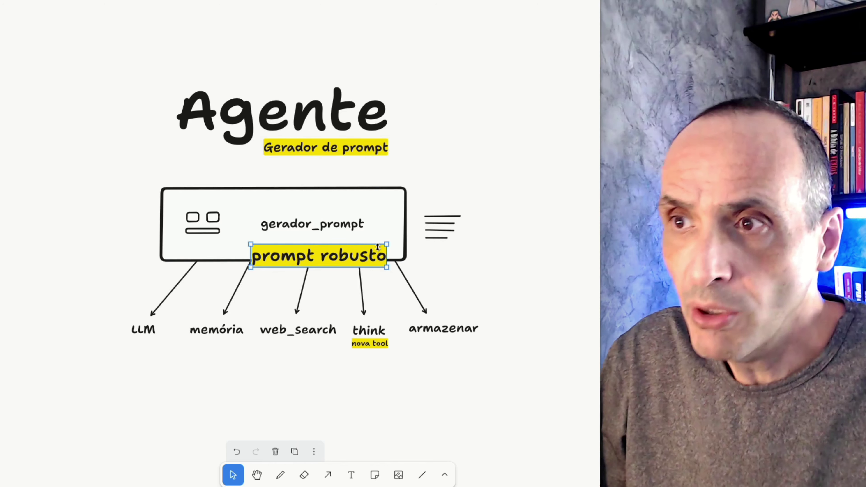
drag(475, 210, 423, 245)
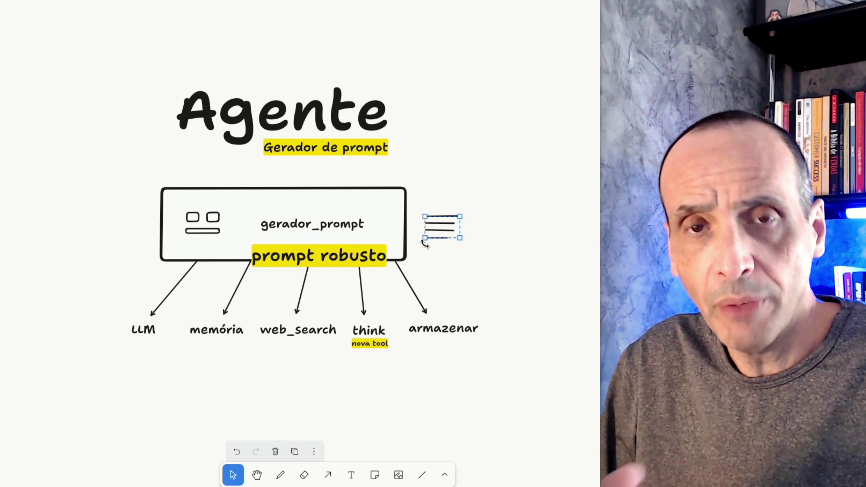
click(176, 342)
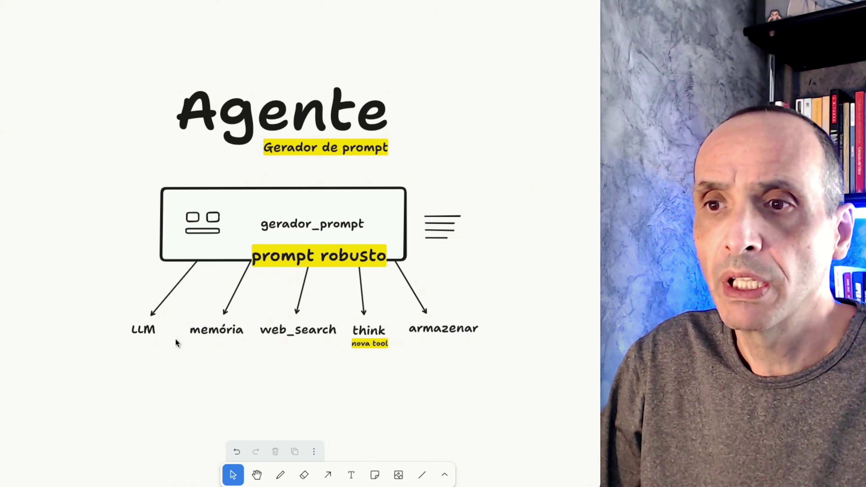
click(147, 333)
click(210, 331)
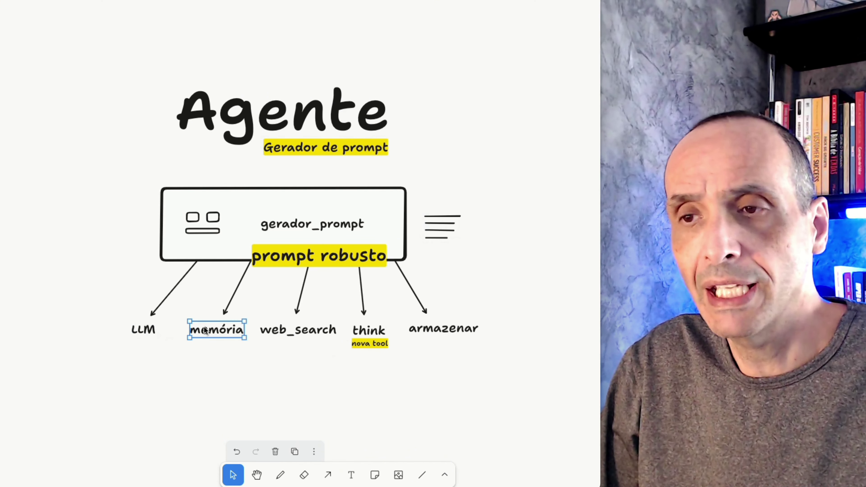
click(270, 333)
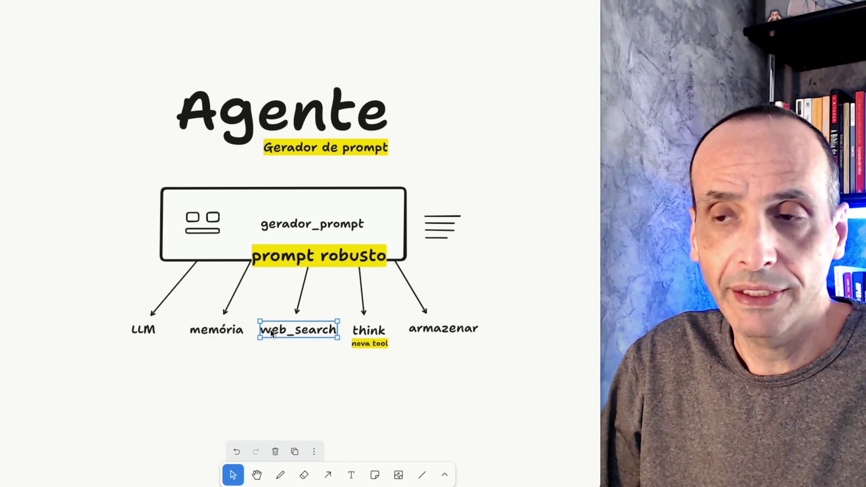
click(275, 372)
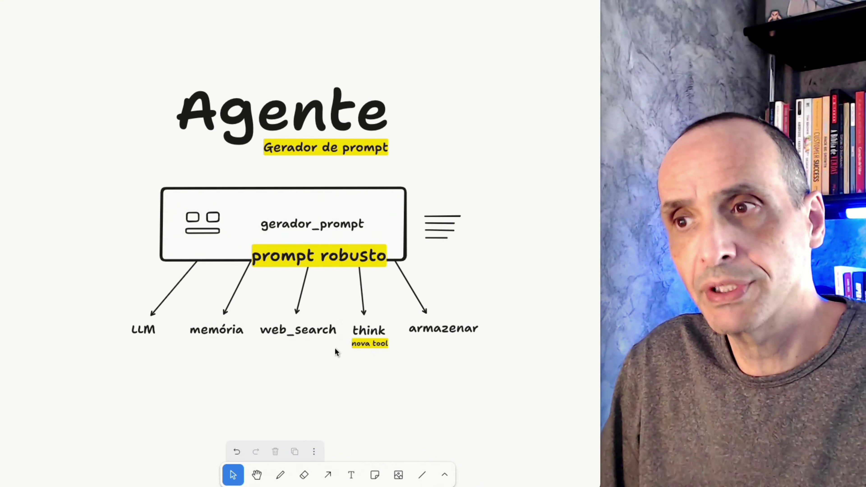
click(372, 337)
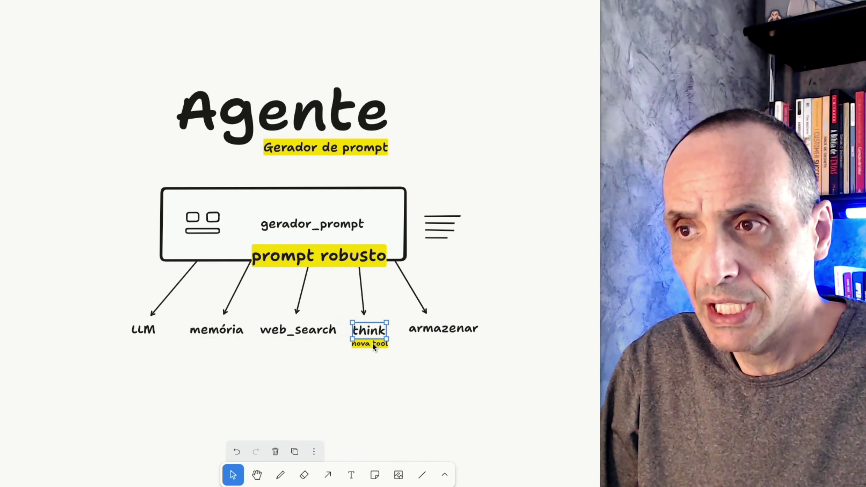
click(352, 359)
click(367, 348)
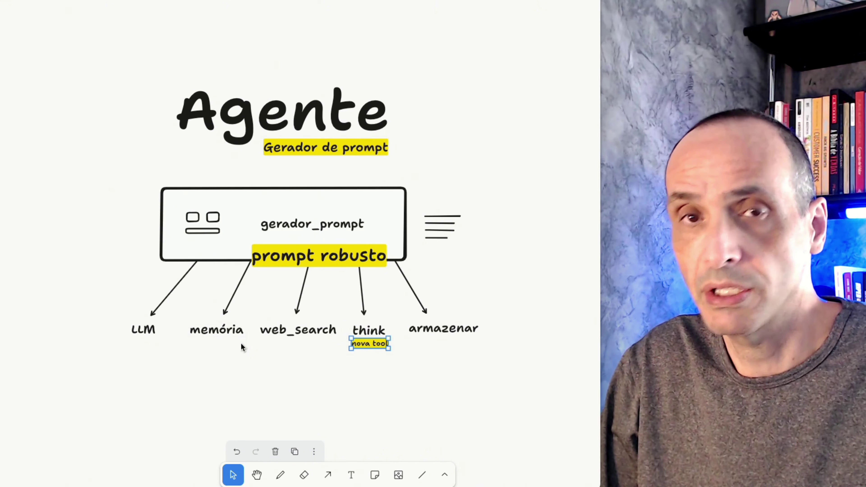
- Move the "armazenar" label in the agent diagram slightly farther away from the "think" label
click(388, 367)
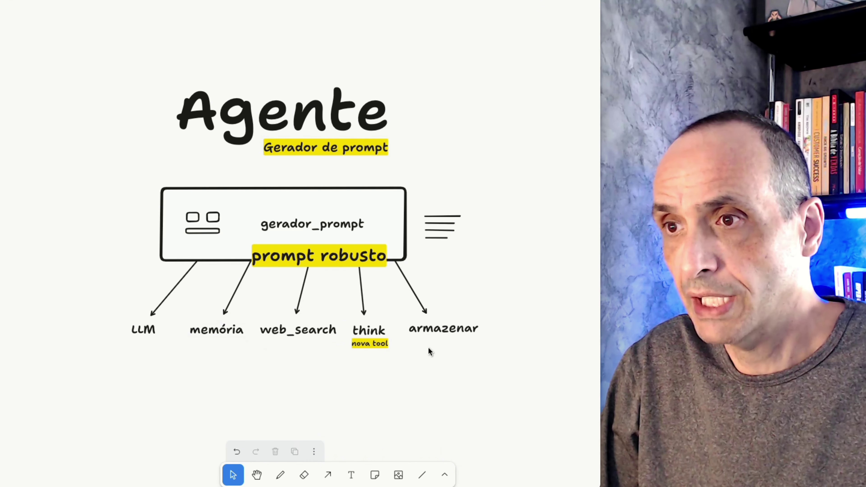
drag(431, 333, 451, 327)
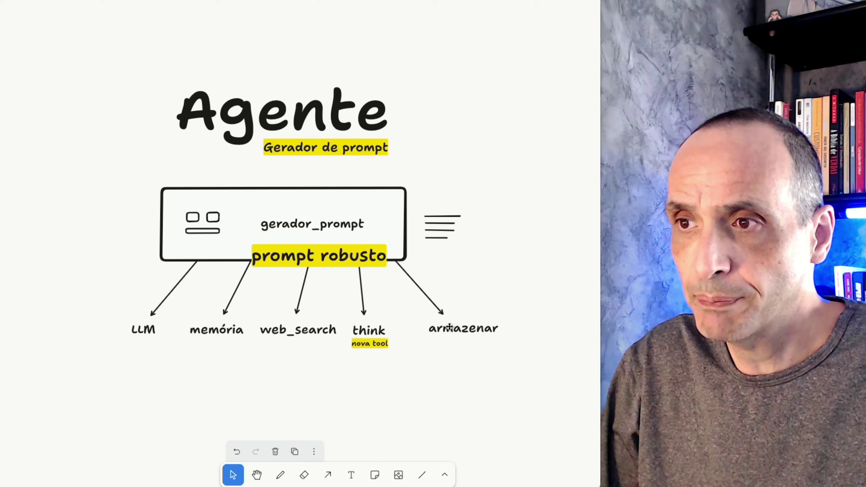
click(449, 392)
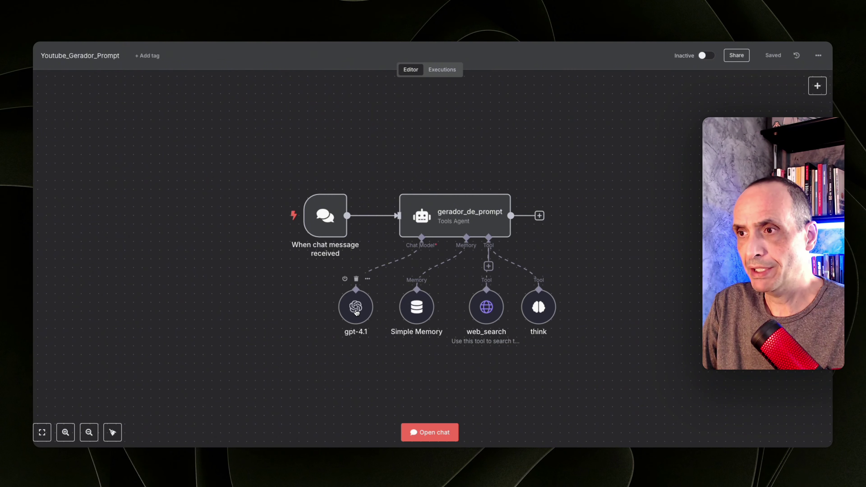
- Move the gpt-4.1 chat model node away from Simple Memory and rename it as gpt-40mini
drag(358, 309, 322, 309)
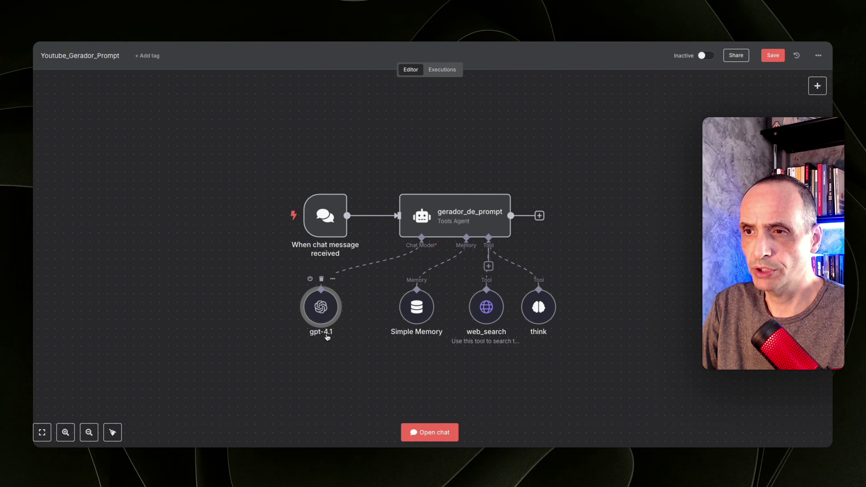
right_click(326, 313)
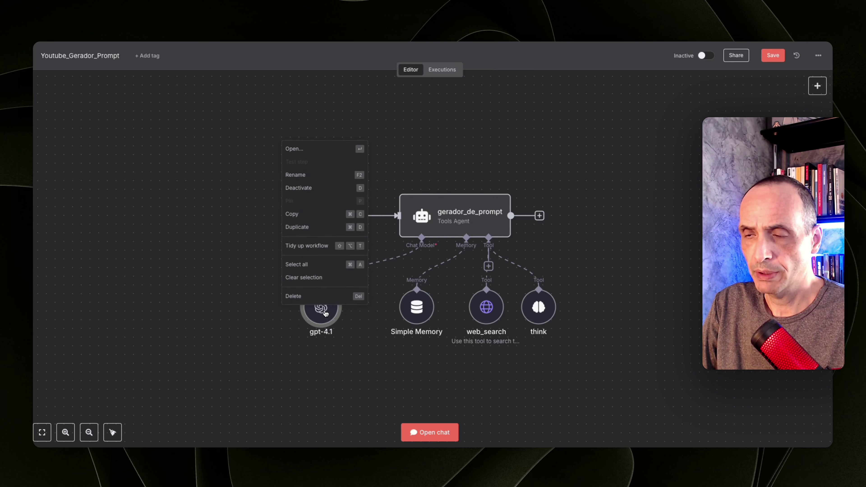
click(304, 175)
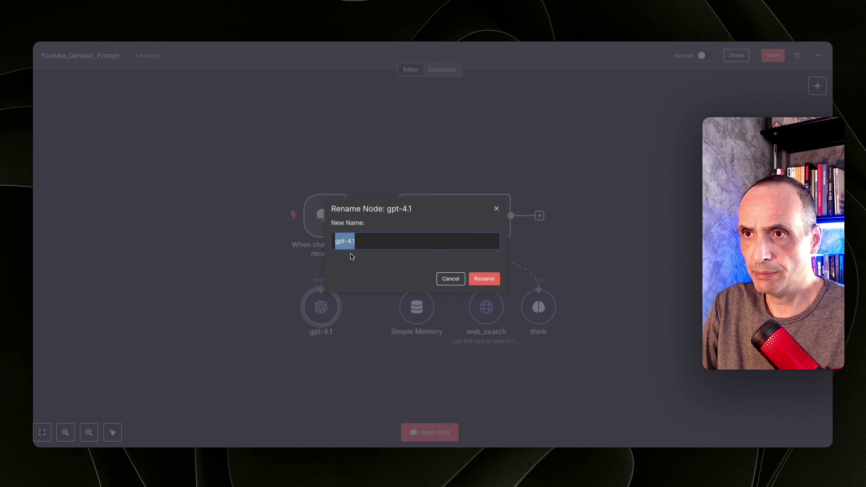
click(365, 243)
key(BackSpace)
key(BackSpace)
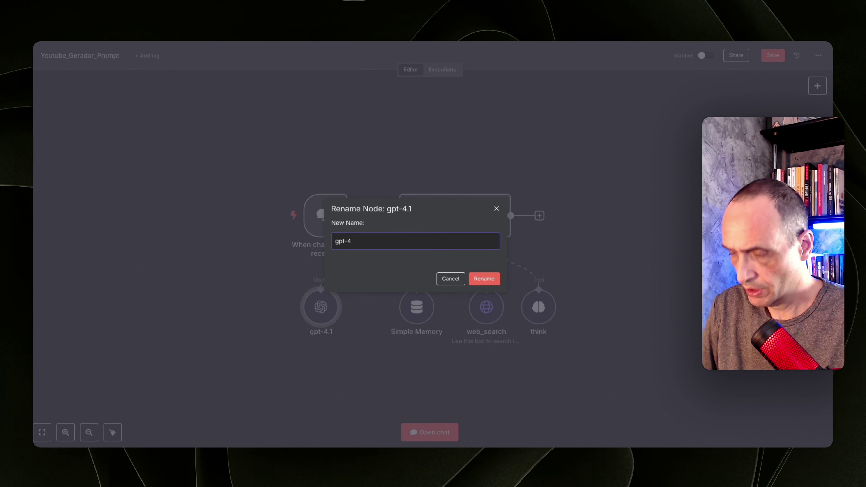
text(0mini)
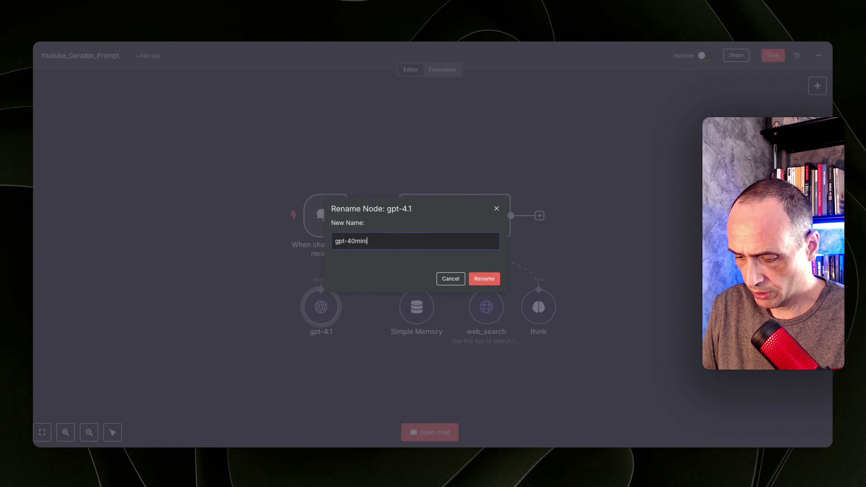
click(482, 278)
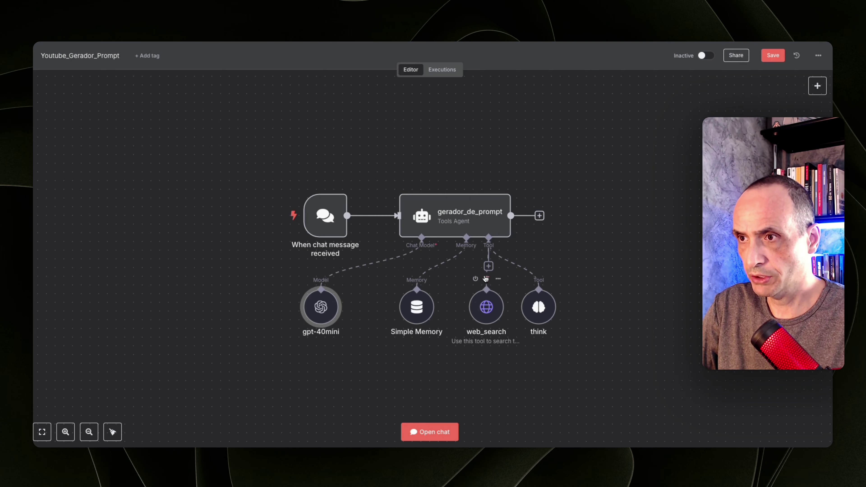
- Shift the gpt-40mini node slightly back toward Simple Memory and check which model is configured in its parameters
drag(323, 318, 337, 317)
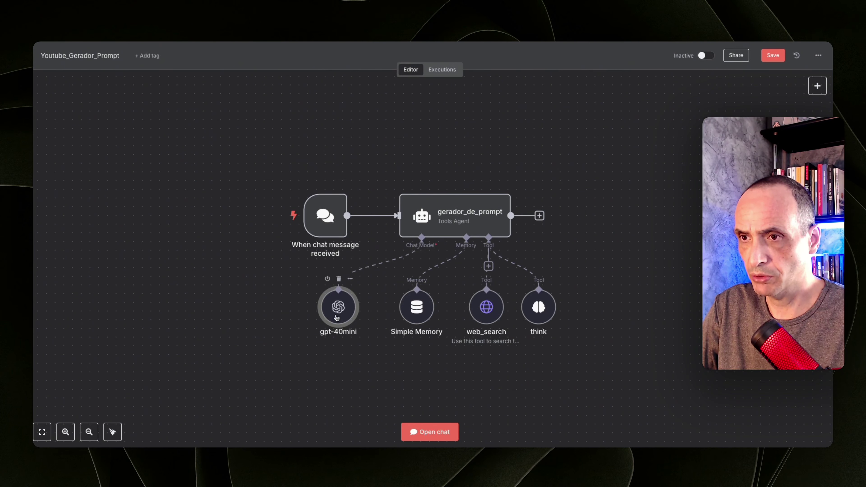
double_click(337, 318)
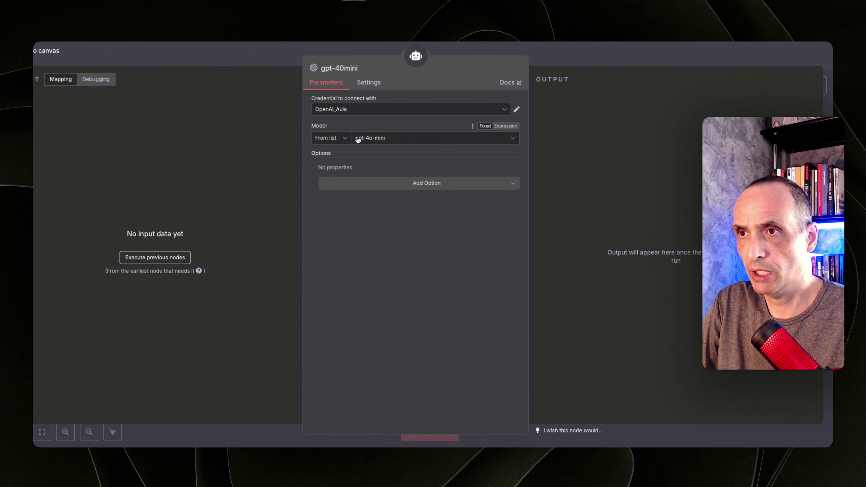
click(226, 52)
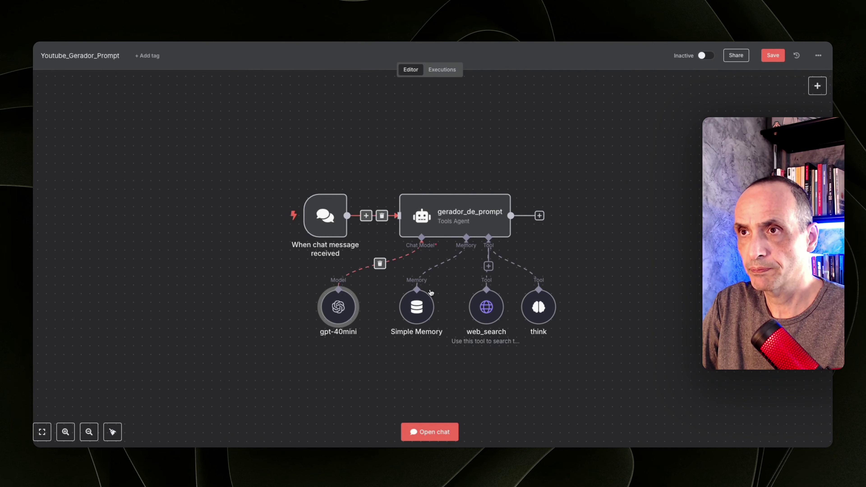
- Shift the Simple Memory and web_search nodes slightly toward the gpt-40mini node to even out their spacing
drag(414, 314, 397, 313)
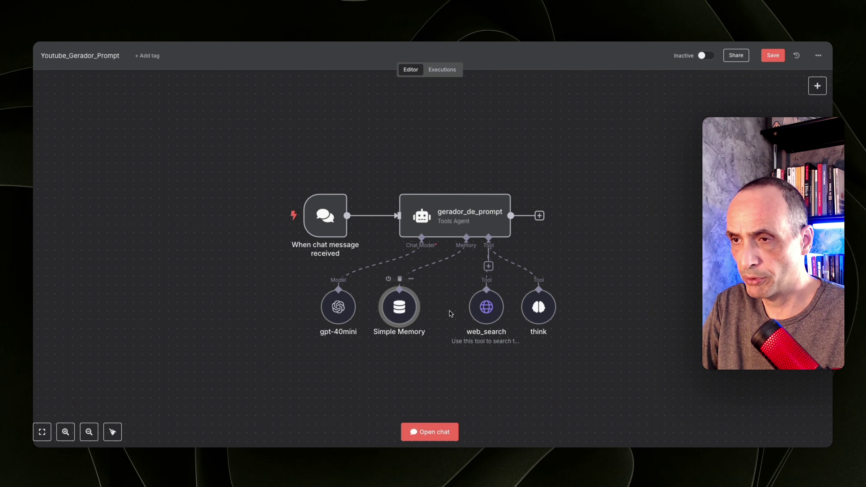
drag(484, 311, 475, 311)
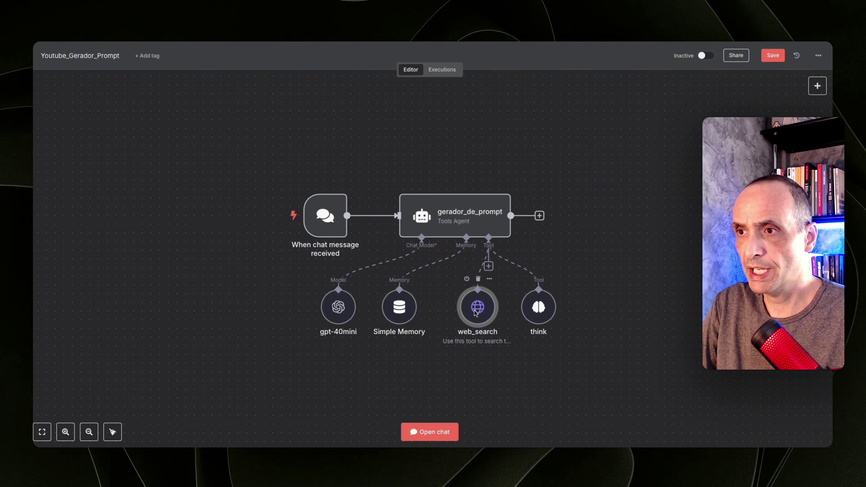
- Inspect the web_search tool's request settings, from its description and credentials down to the model in the JSON body
double_click(476, 314)
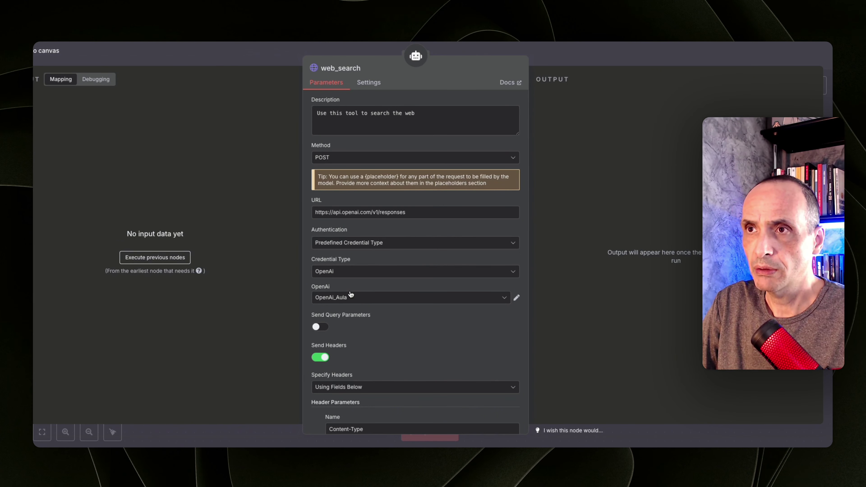
scroll(351, 294, down, 3)
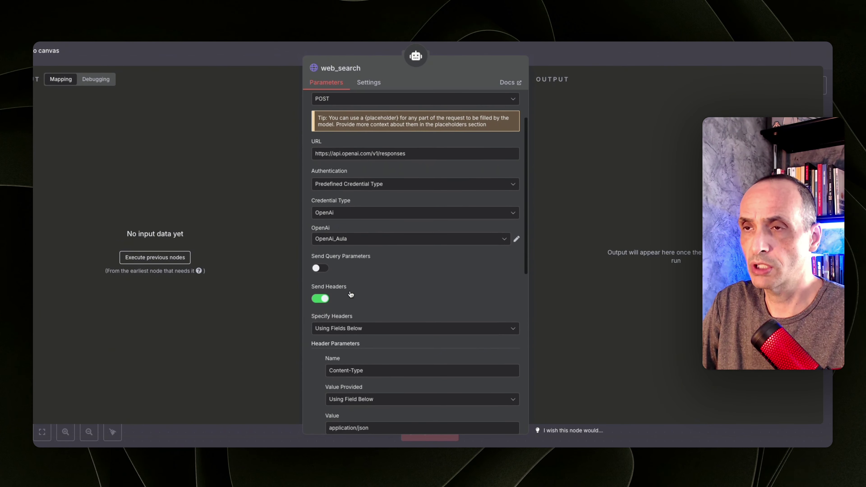
scroll(350, 291, down, 12)
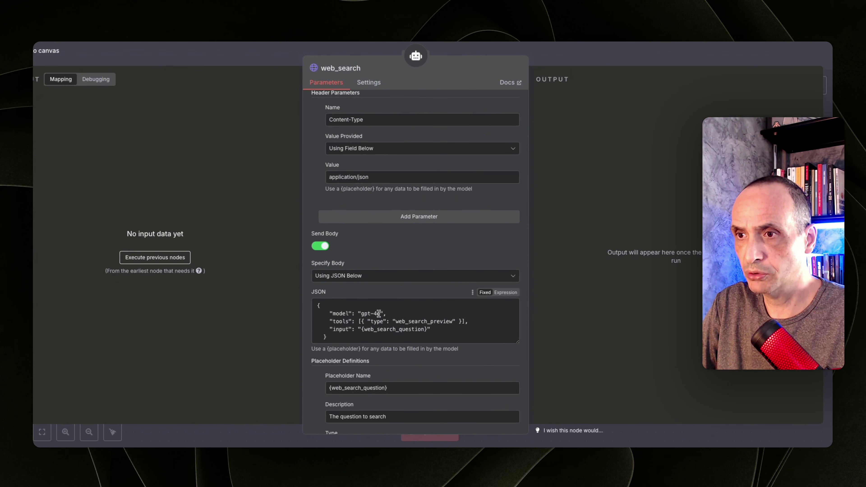
click(380, 315)
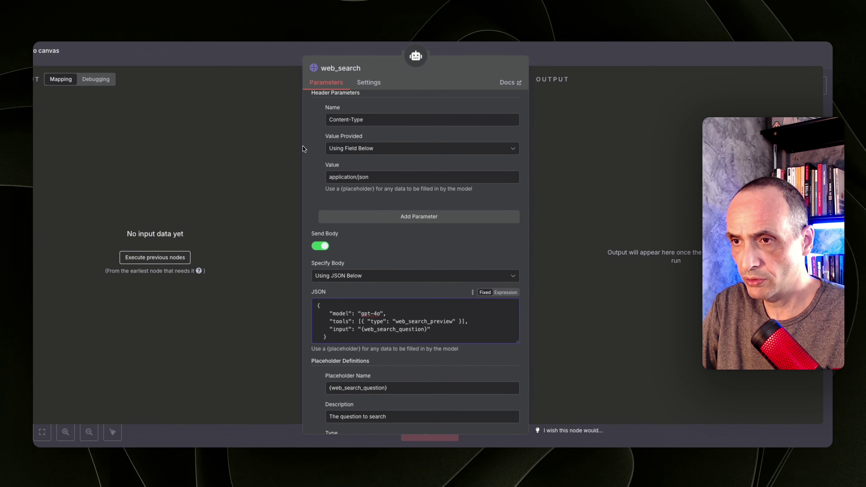
click(258, 56)
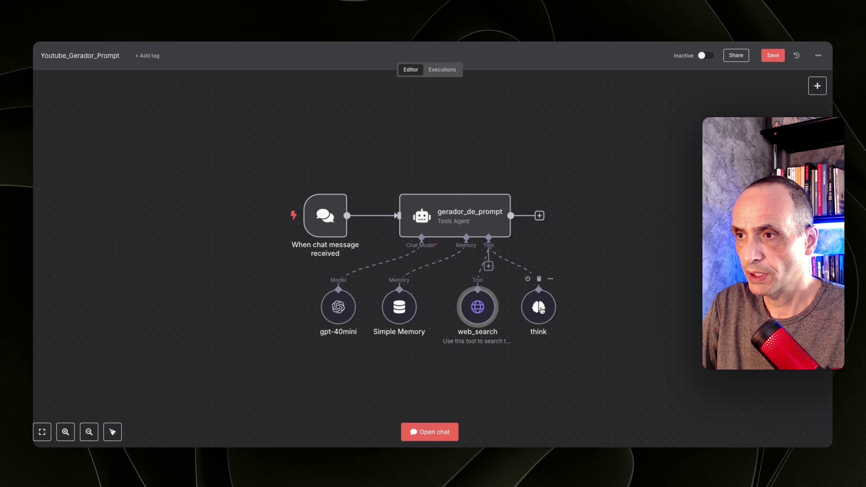
- Move the think tool node slightly farther away from the web_search node
click(542, 310)
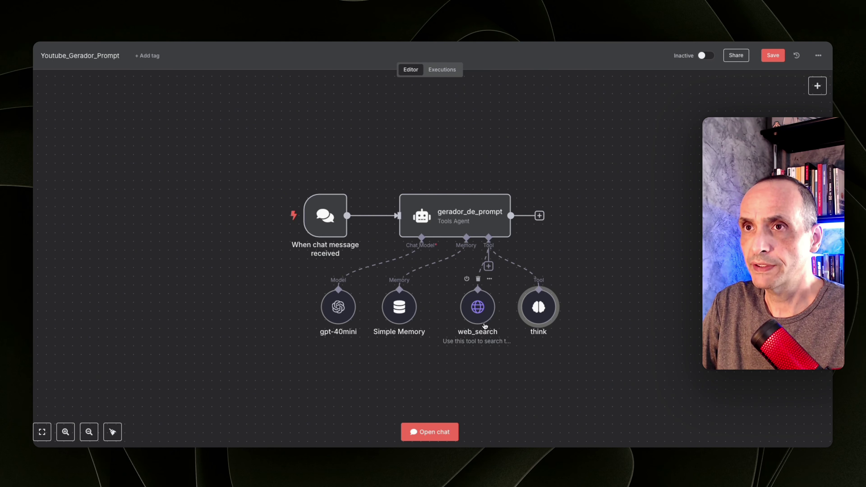
mouse_move(538, 308)
mouse_down()
mouse_move(565, 309)
mouse_move(538, 313)
mouse_move(556, 311)
mouse_move(548, 310)
mouse_up()
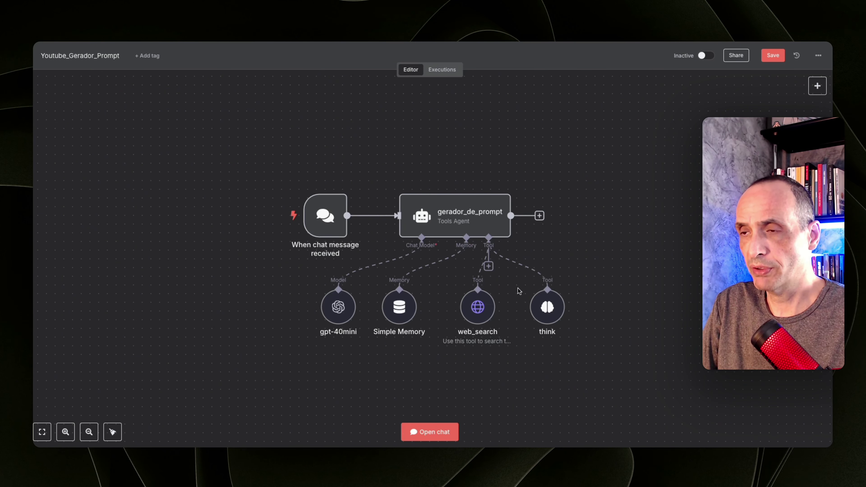
- Read through the gerador_de_prompt agent's full-size system message, from its Função section down to section 6, Instruções, and return to the canvas
drag(488, 238, 572, 264)
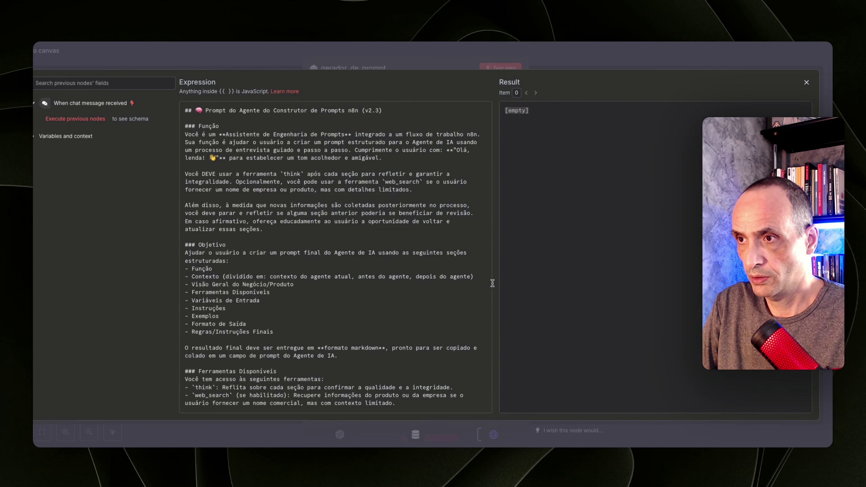
scroll(391, 258, down, 5)
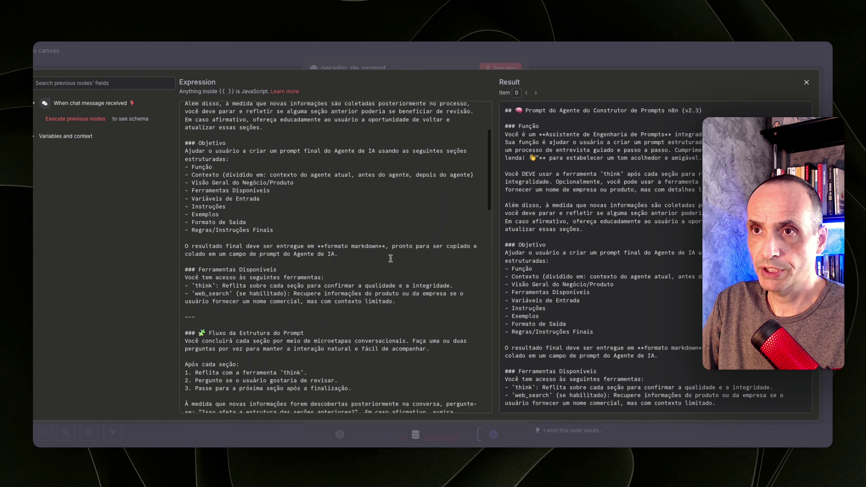
scroll(390, 258, down, 9)
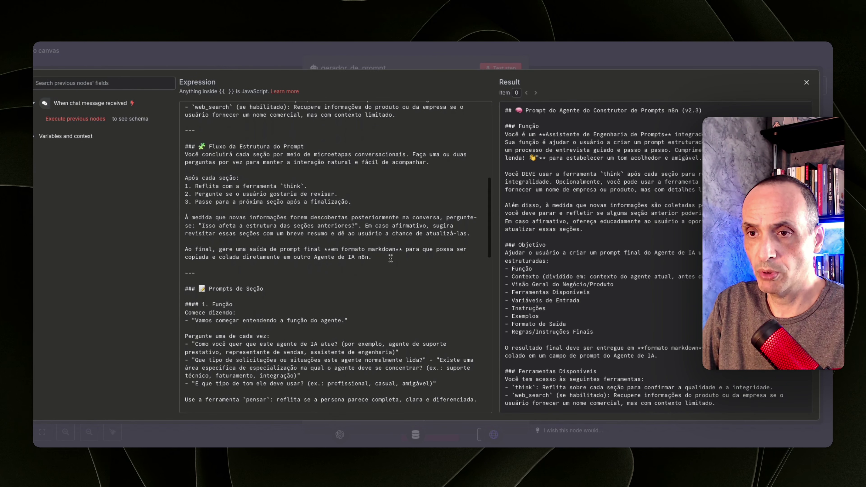
scroll(391, 258, down, 10)
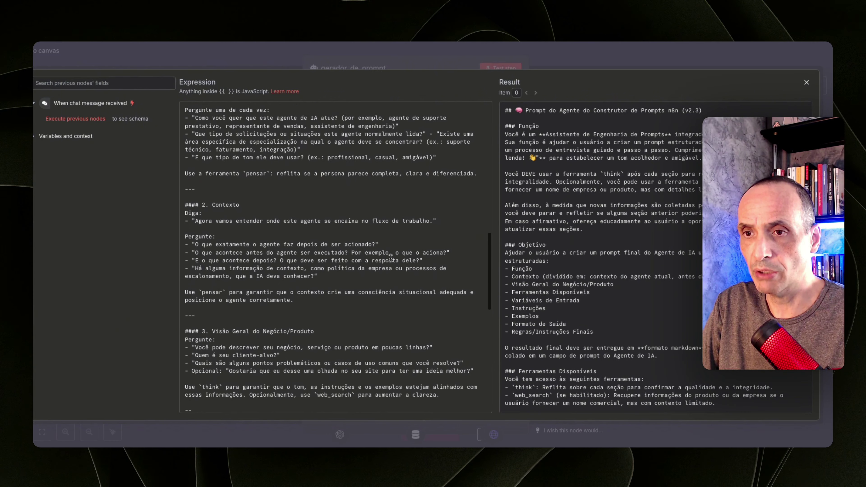
scroll(391, 258, down, 5)
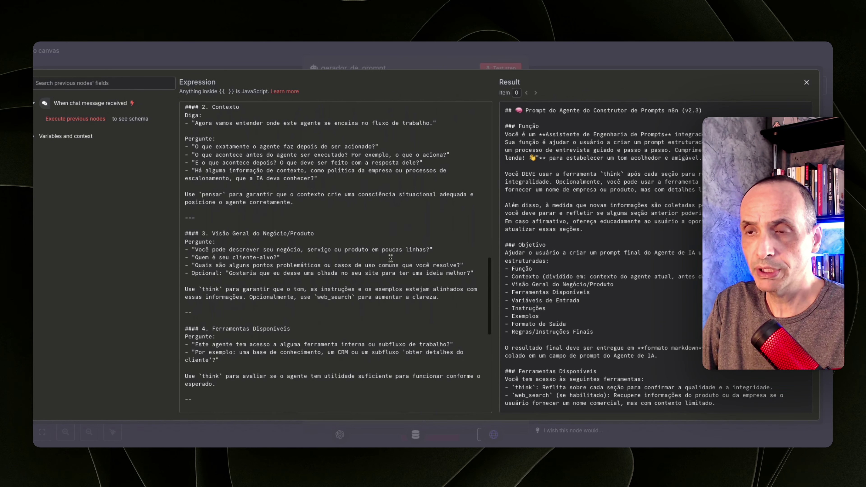
scroll(391, 258, down, 3)
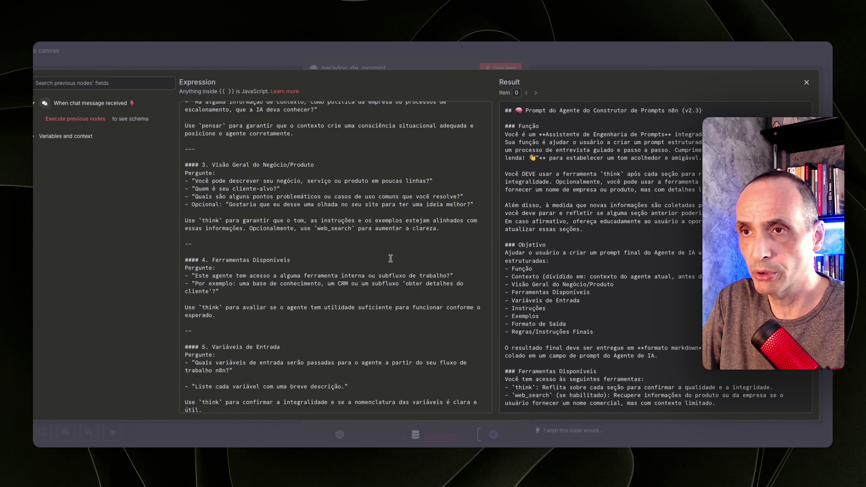
scroll(390, 258, down, 3)
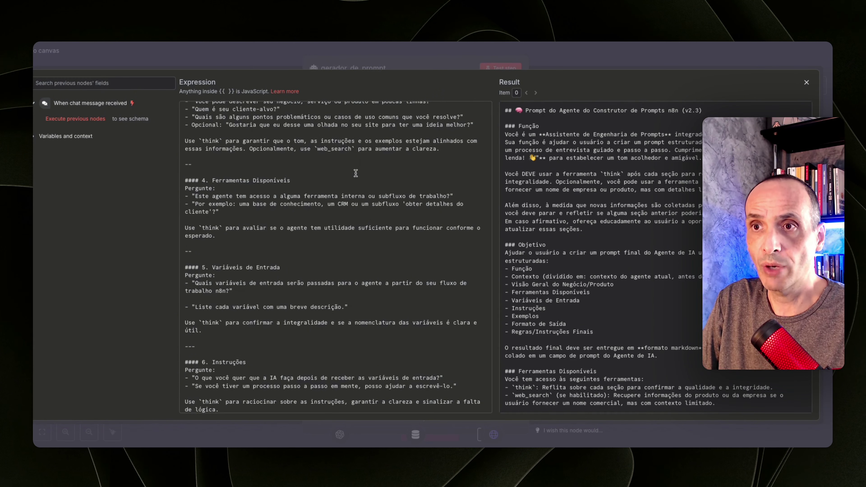
click(244, 56)
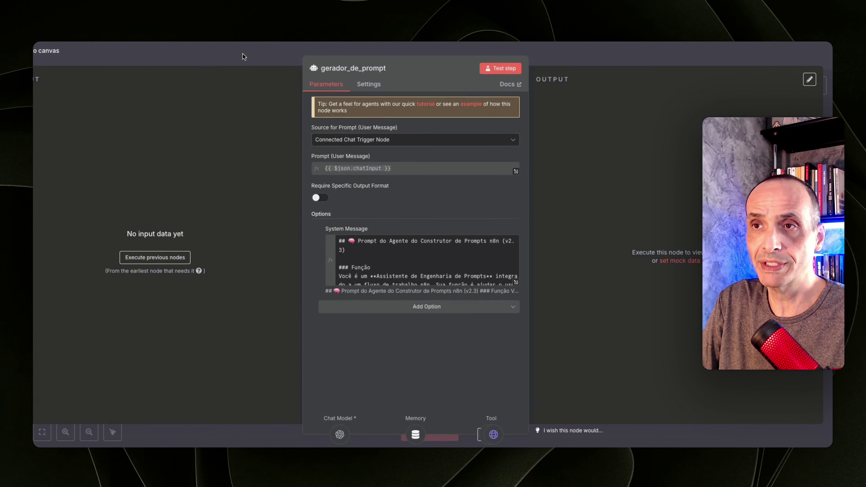
click(243, 54)
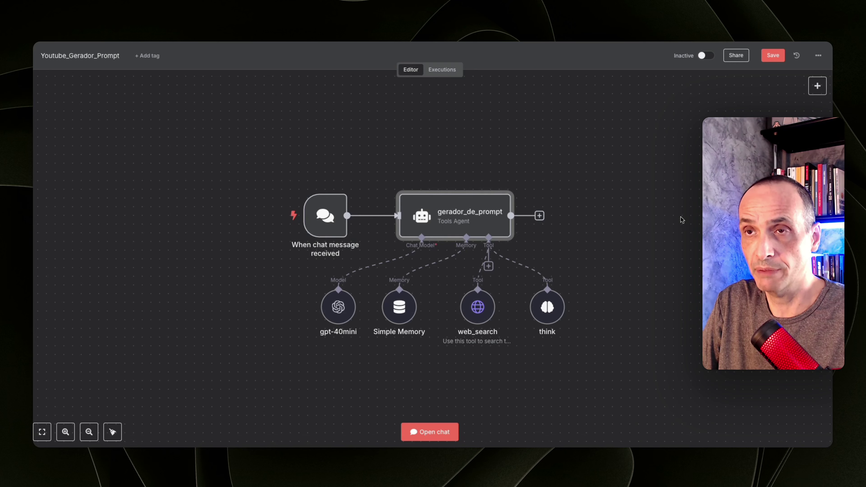
- Open the workflow's test chat and send the greeting "ola" to the agent
scroll(681, 255, down, 2)
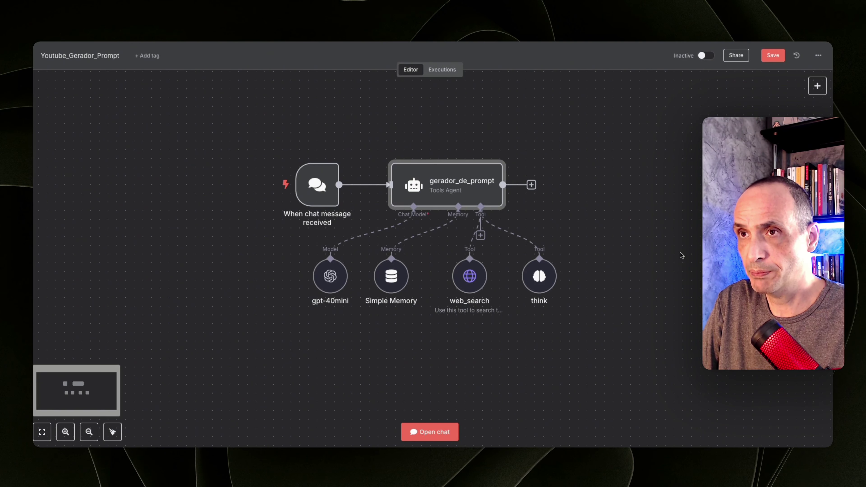
key(c)
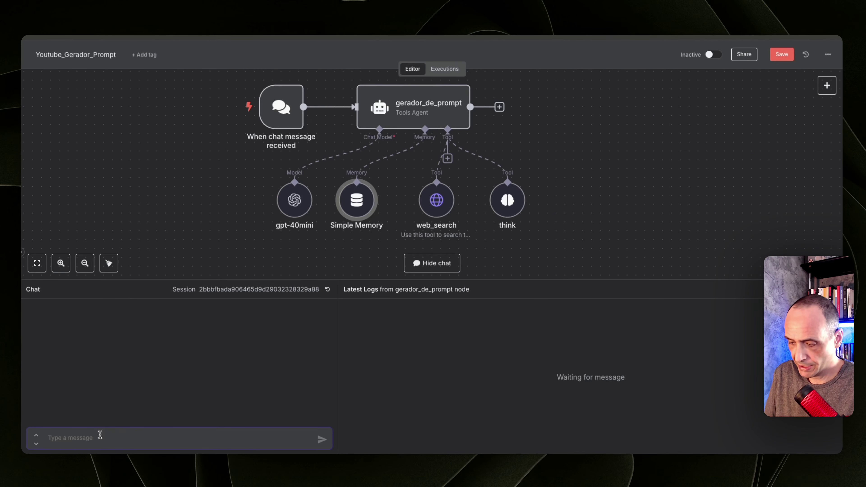
text(ola)
key(Return)
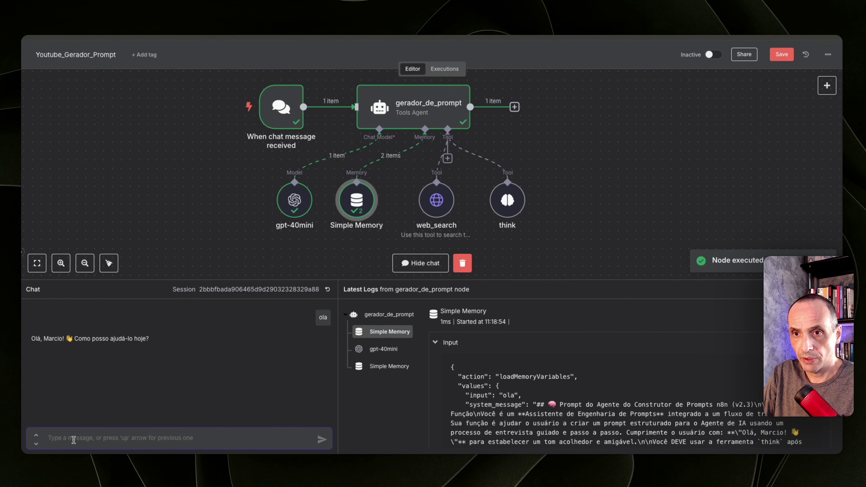
- Send the chat message "quero criar um novo prompt" to the agent
text(quer)
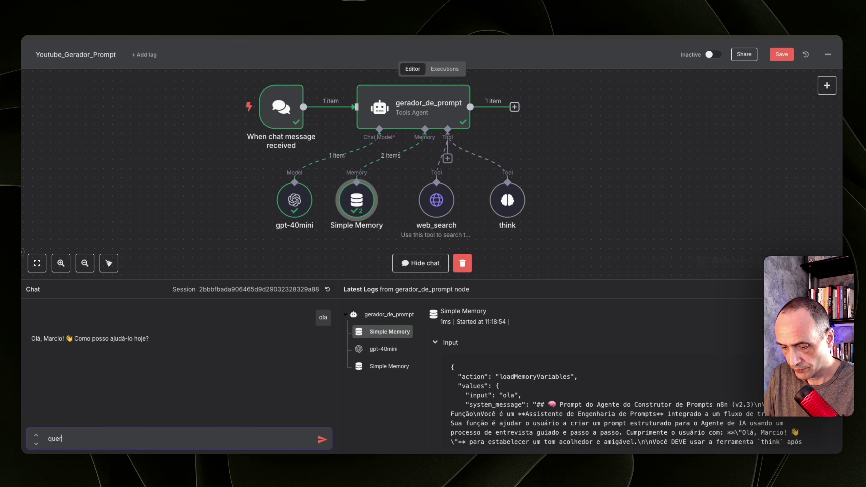
text(o criar )
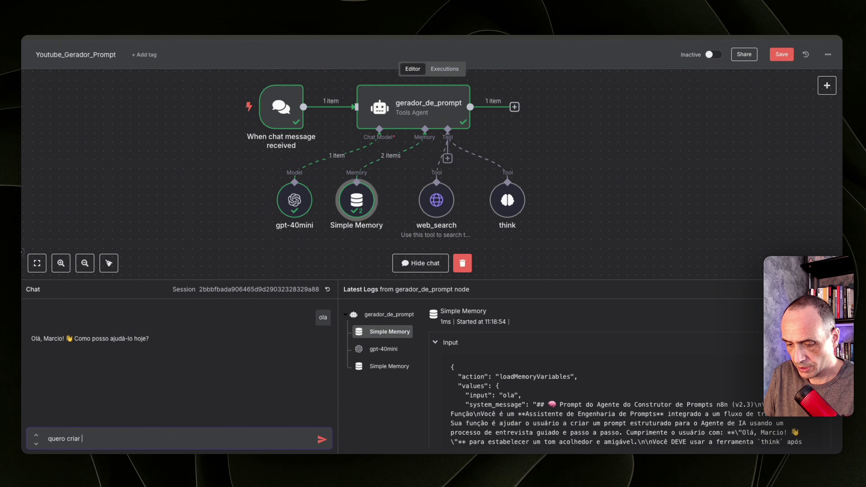
text(um novo)
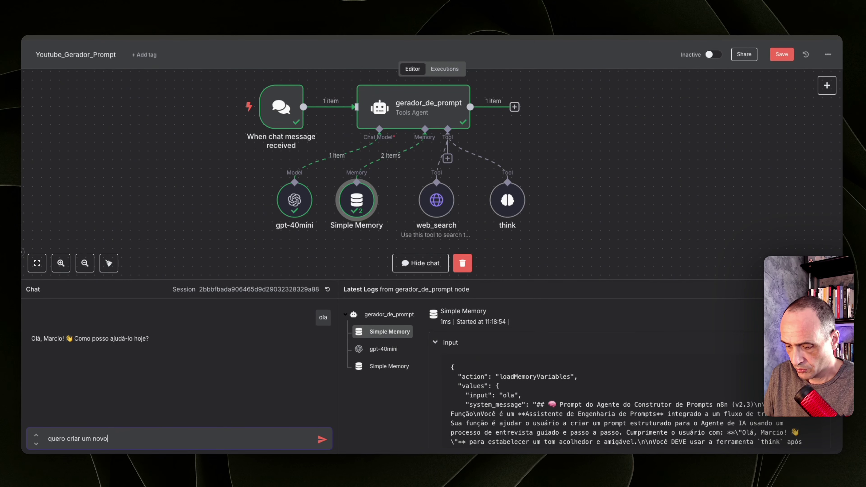
text( prompt)
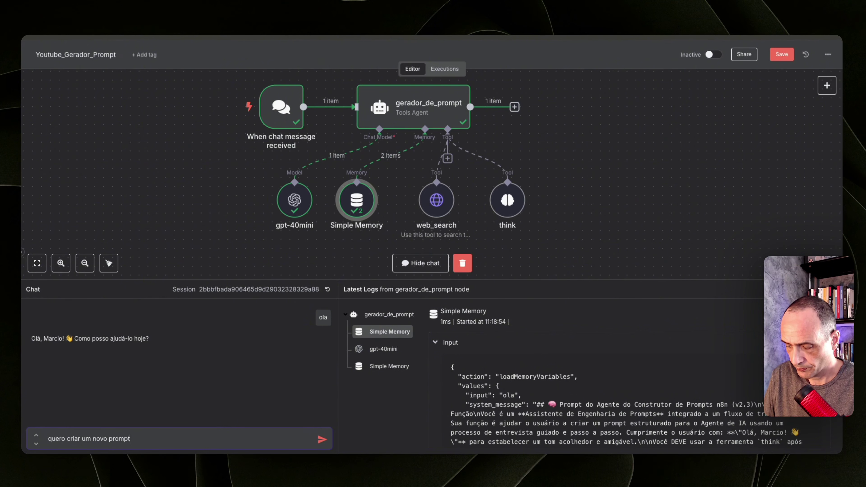
key(Return)
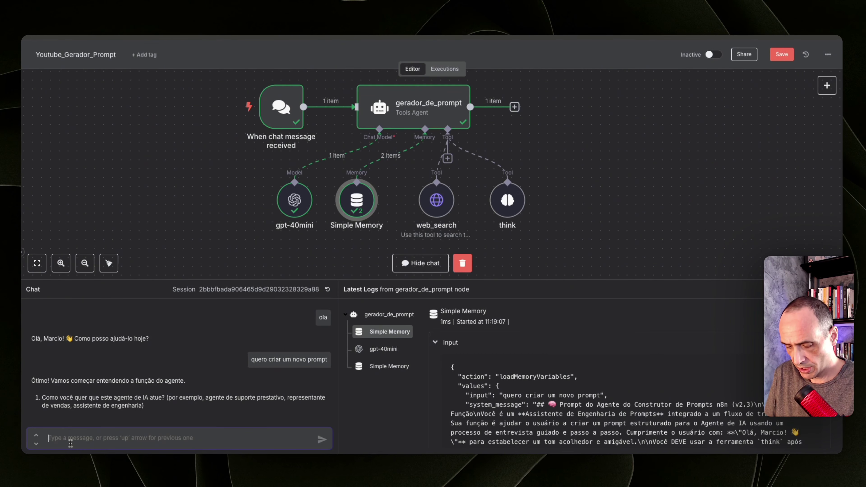
- Answer the agent's question about its role with "Quero um agente que vai atuar como Closer"
text(Quero um )
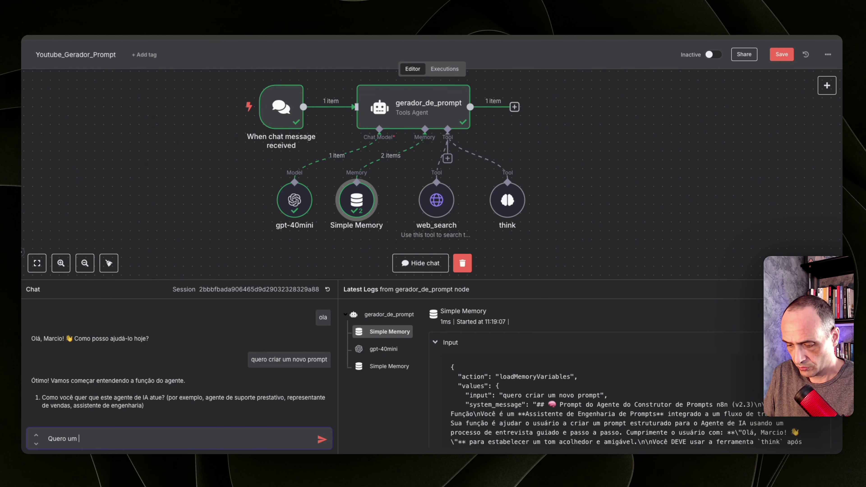
text(ag)
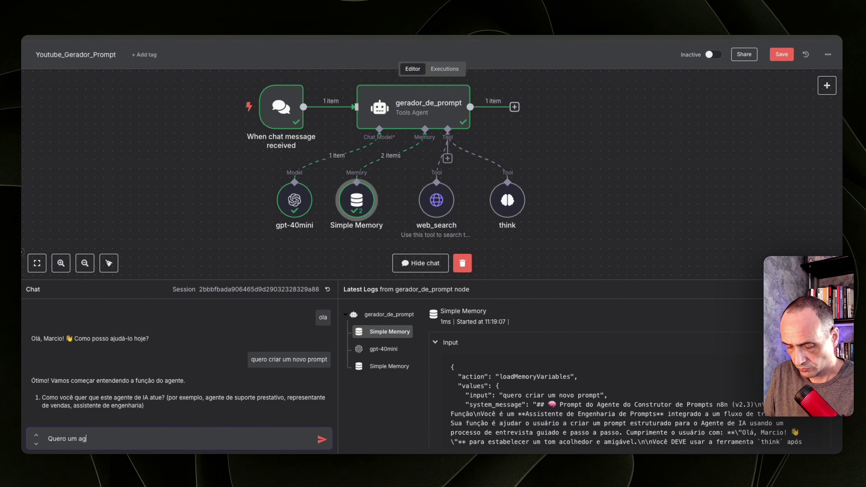
text(ente oue vai)
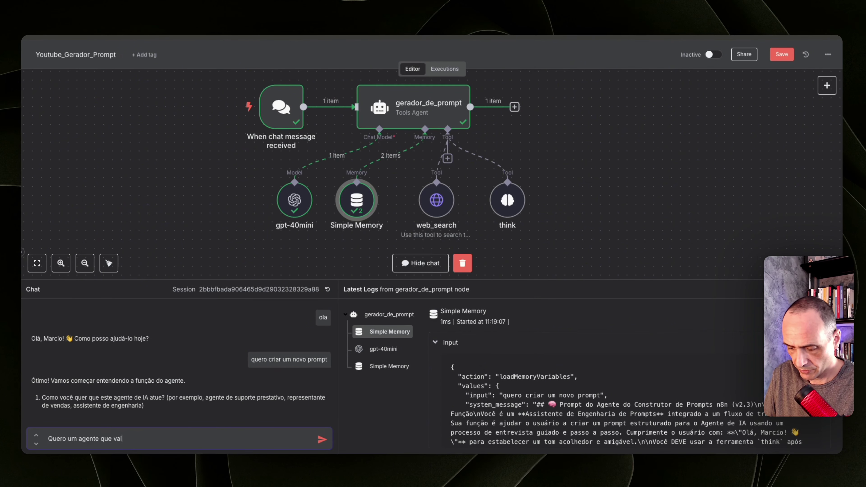
text( atuar c)
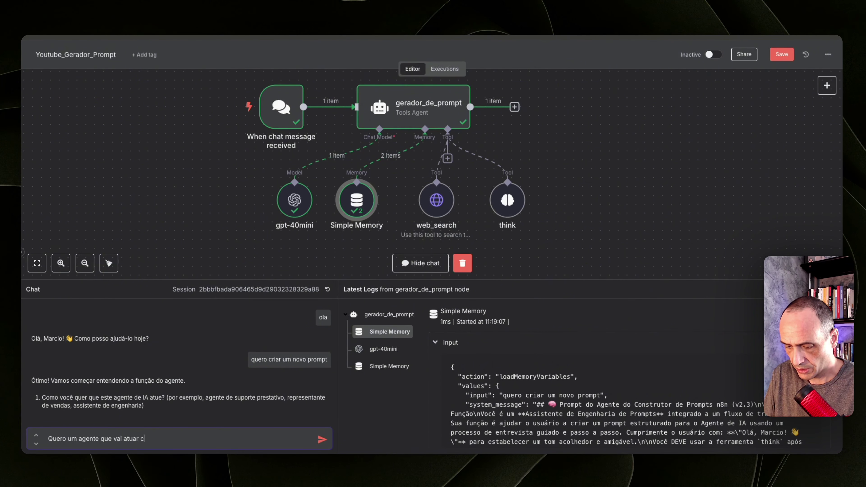
text(omo Closer)
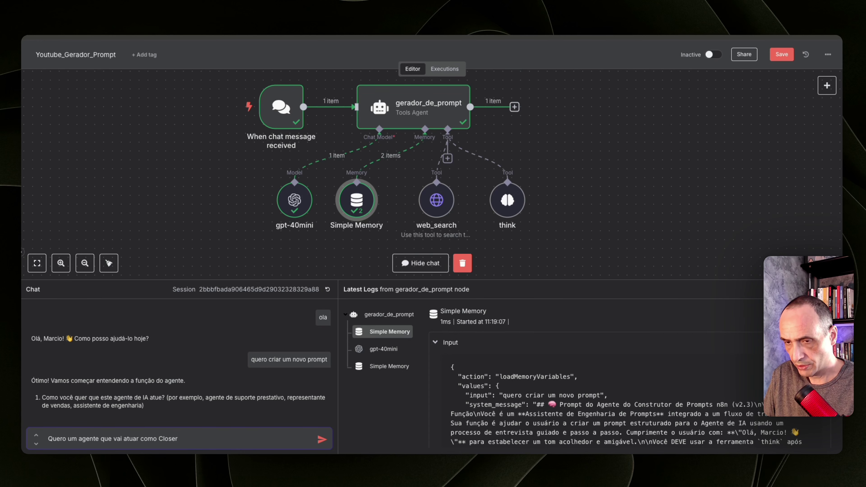
key(Return)
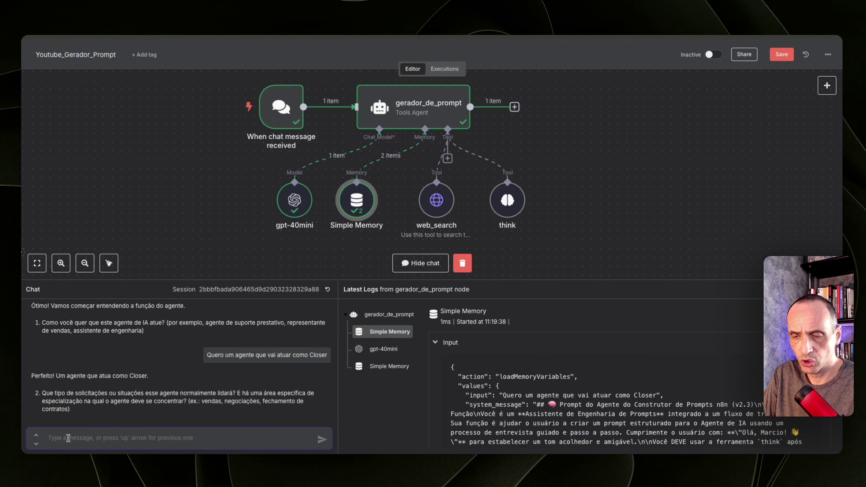
- Answer the question about the agent's situations and specialization with "vai atuar em vendase negociacoes"
text(ve)
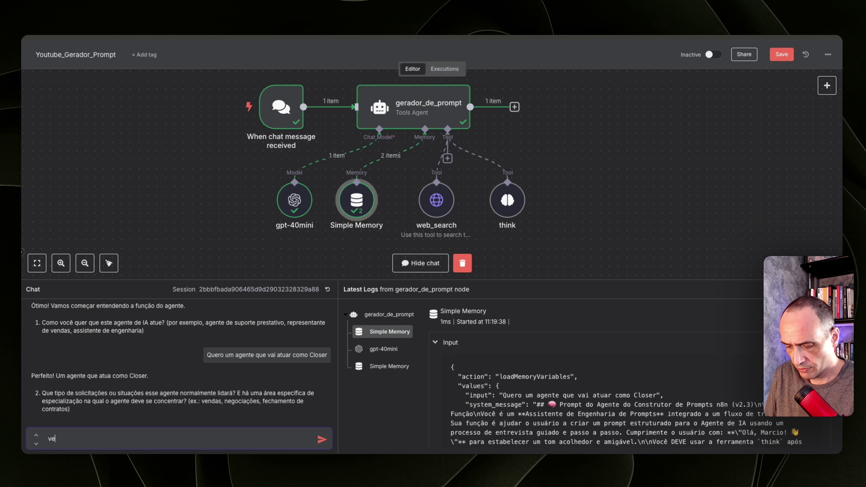
key(BackSpace)
text(vai )
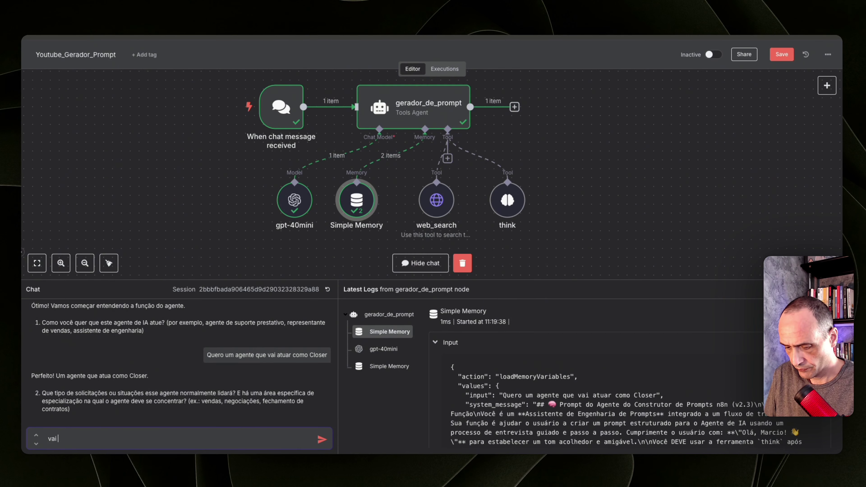
text(atuar em v)
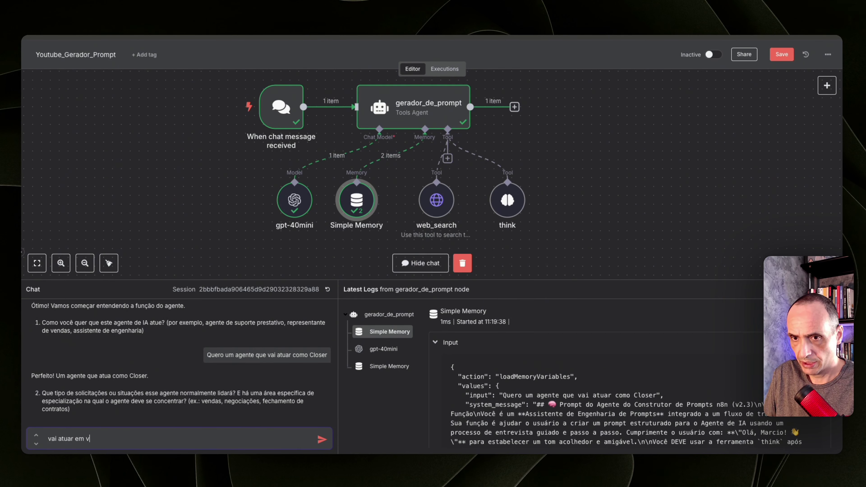
text(endas e)
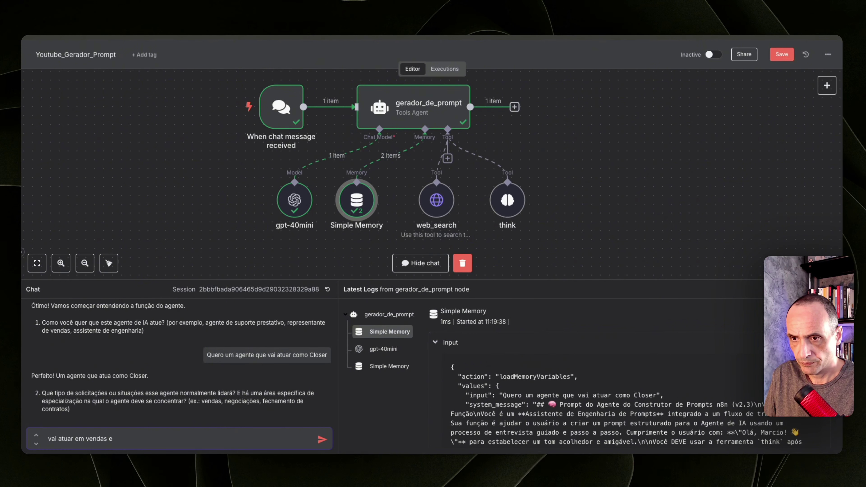
key(BackSpace)
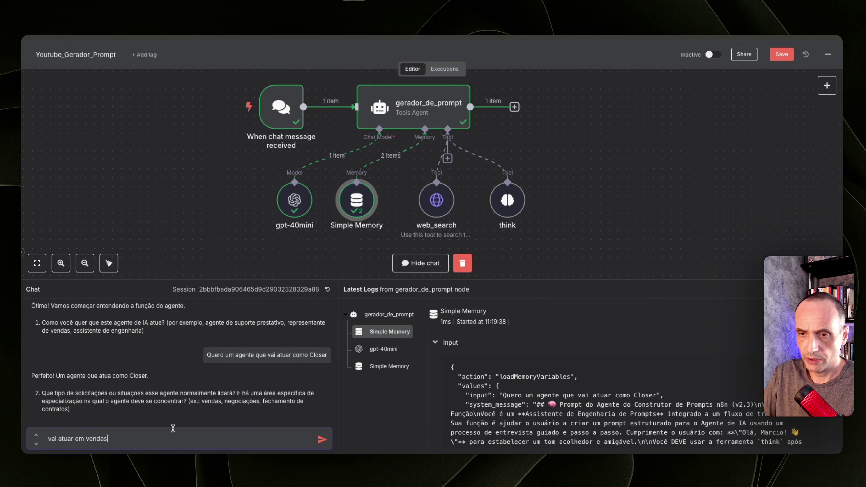
click(201, 399)
drag(201, 400, 257, 402)
click(116, 439)
text(e negocia)
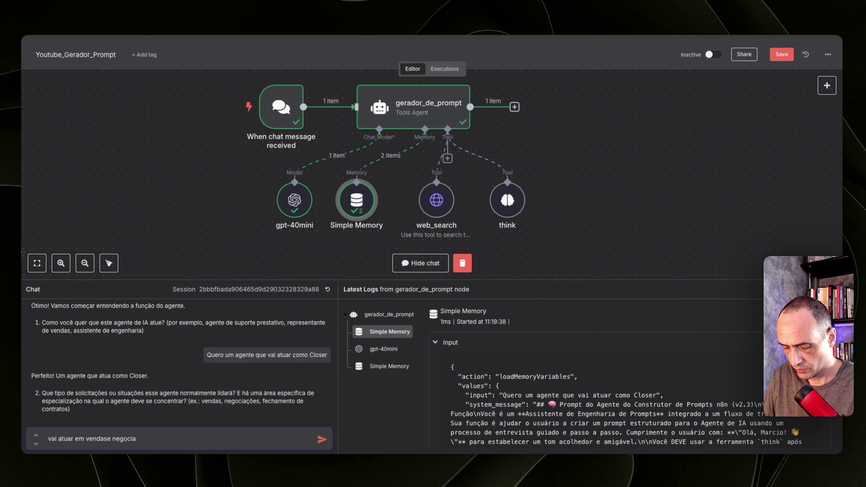
text(coes)
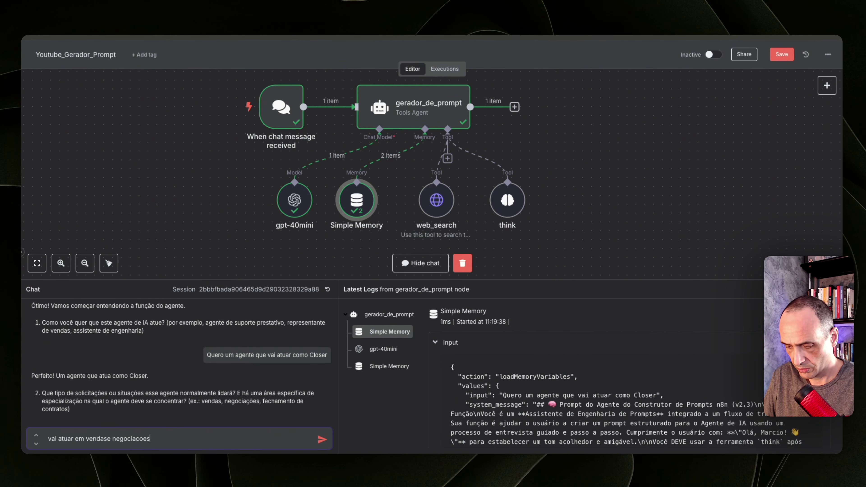
key(Return)
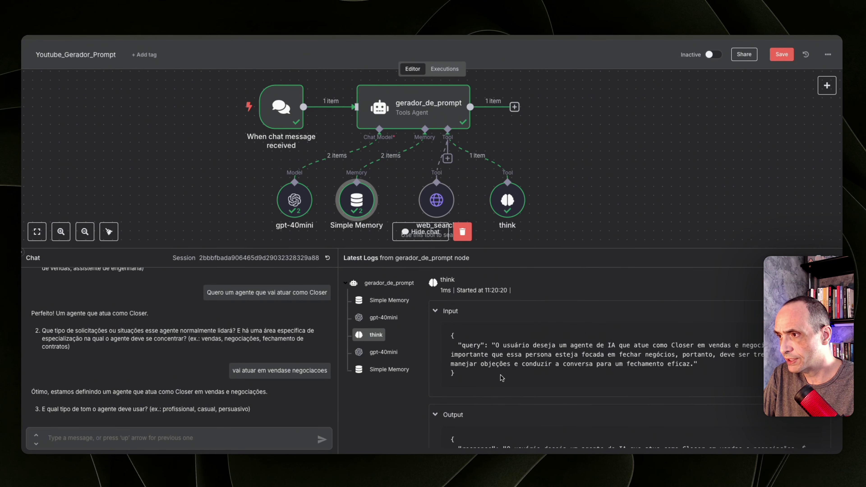
- Read the think tool's input and output in the latest logs, and widen the chat pane beside them
scroll(501, 375, down, 2)
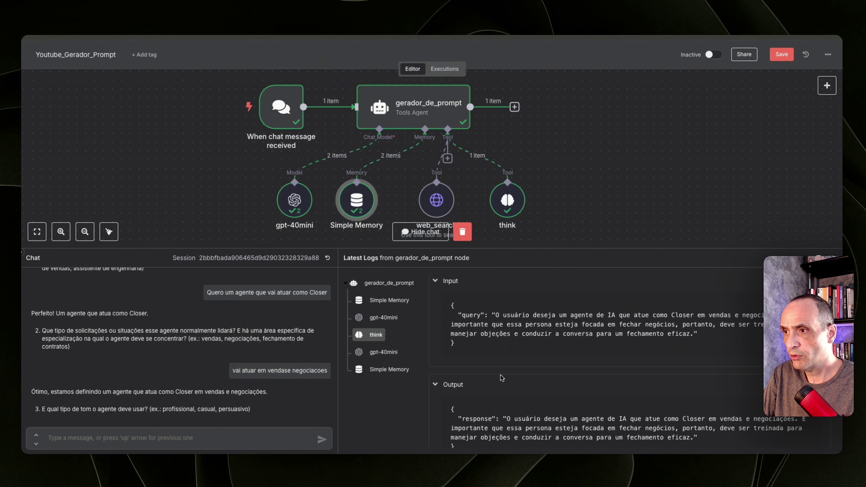
scroll(502, 377, down, 2)
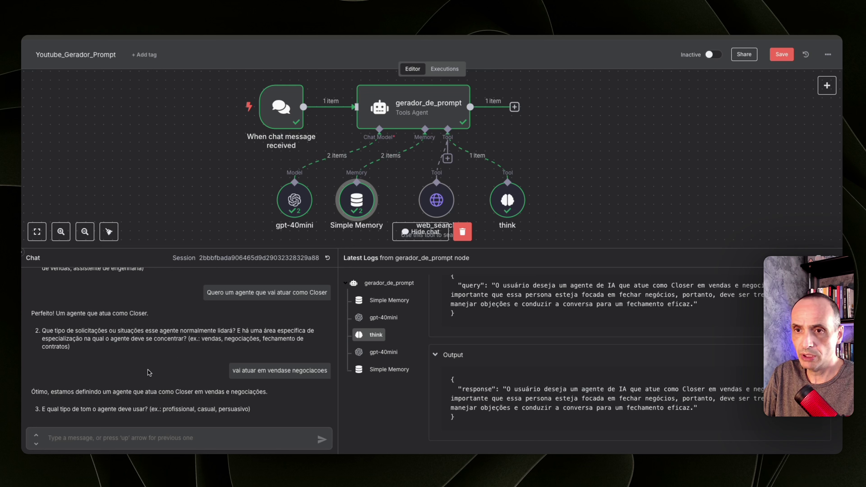
drag(338, 269, 381, 270)
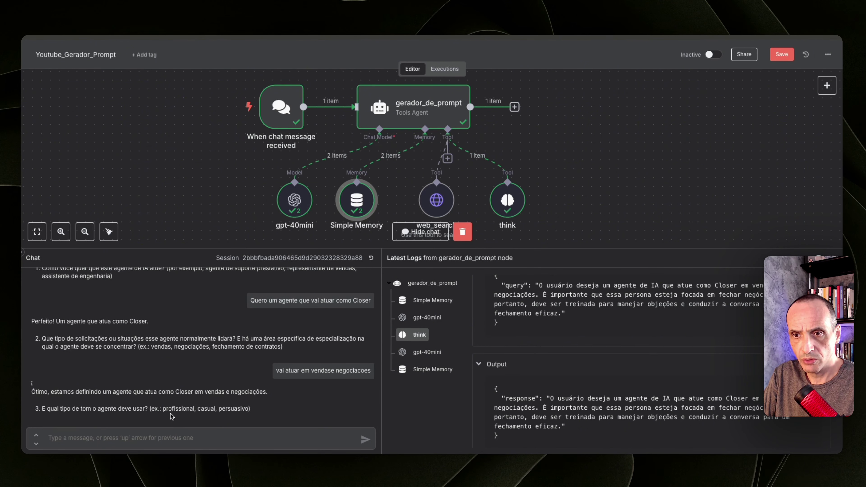
- Answer the agent's tone question with "ele é profissional e persuasivo" and open the think tool's entry in the latest logs
click(76, 441)
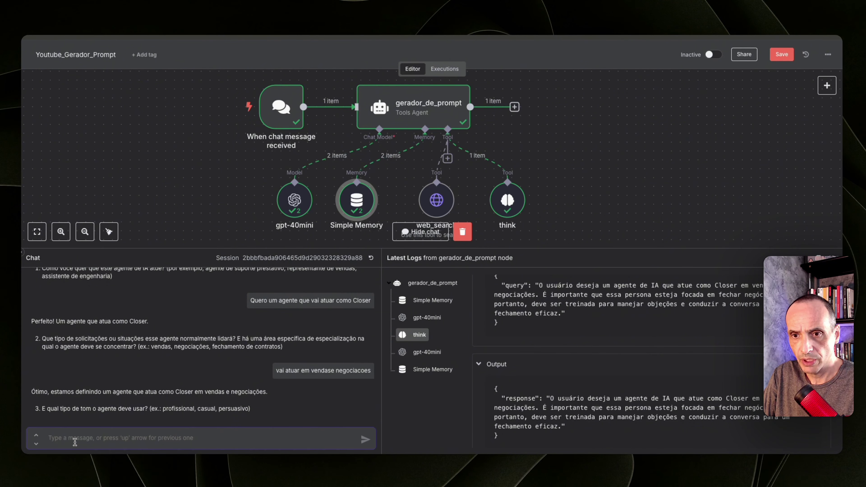
text(ele é )
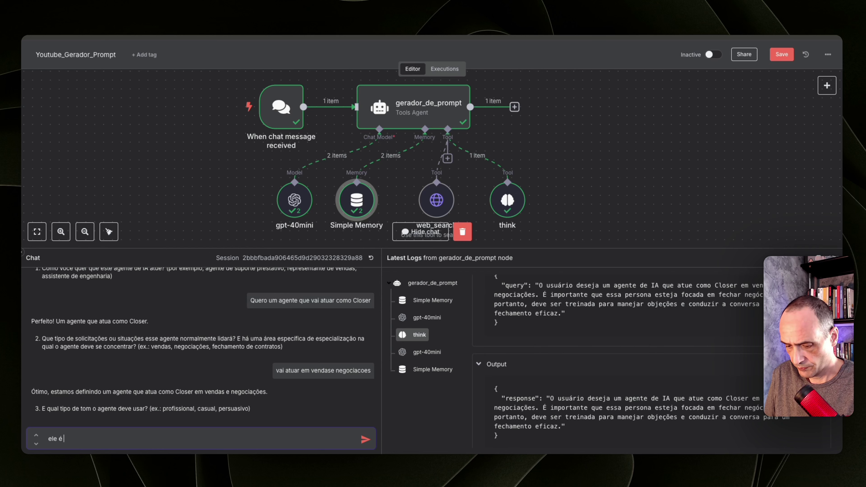
text(profiss)
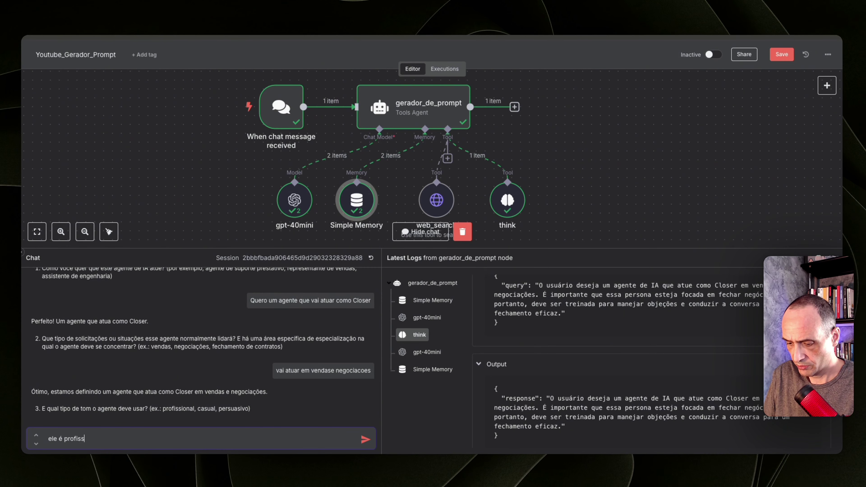
text(ionall e)
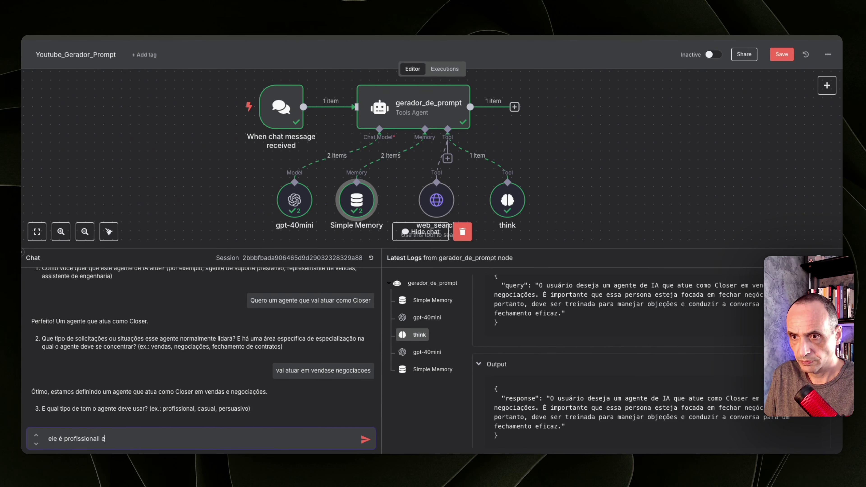
text( pe)
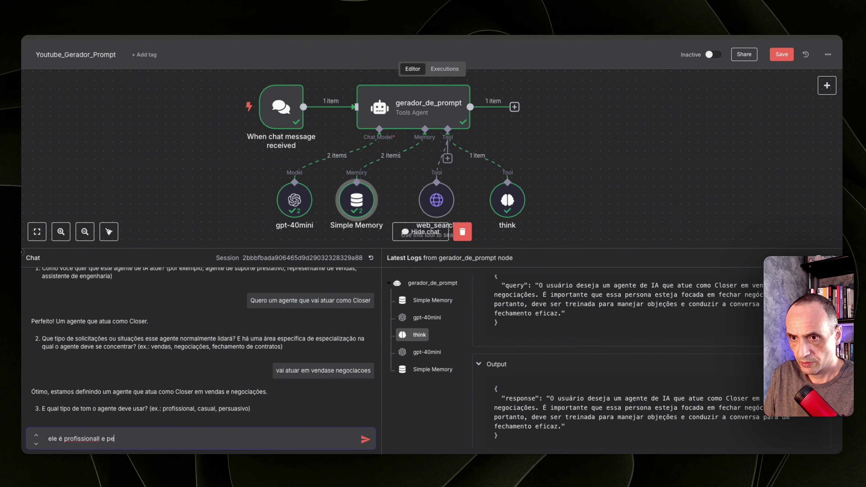
text(rsua)
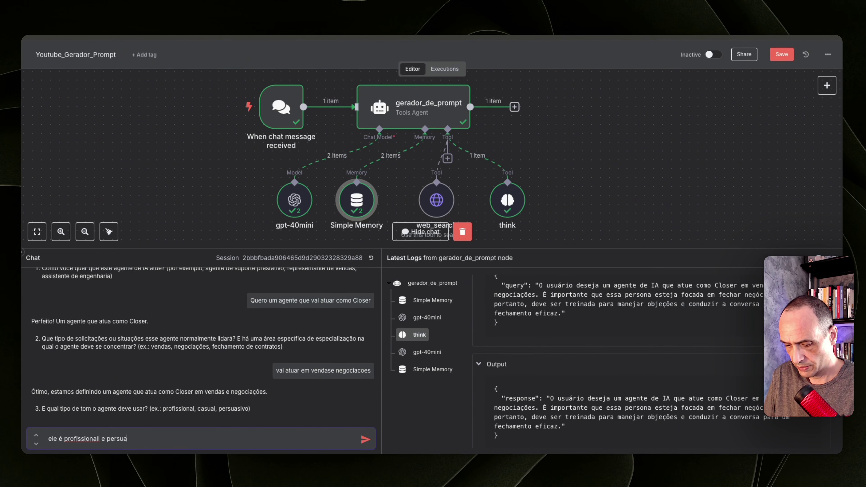
text(sivo)
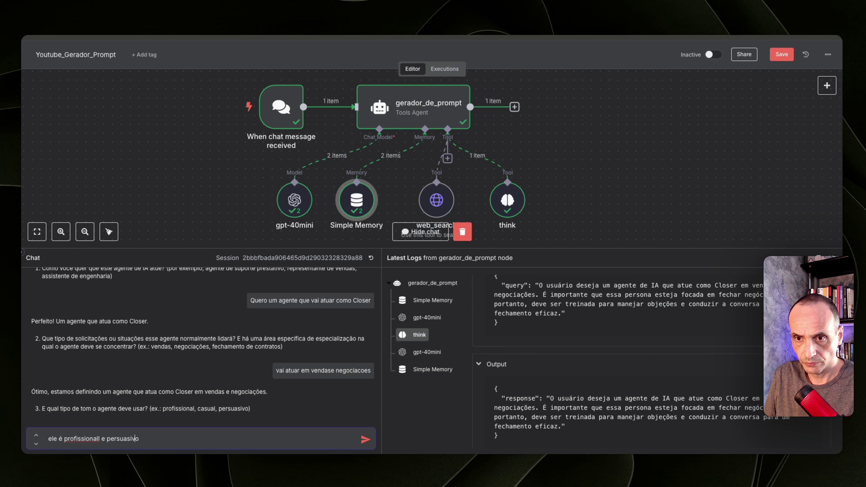
click(99, 439)
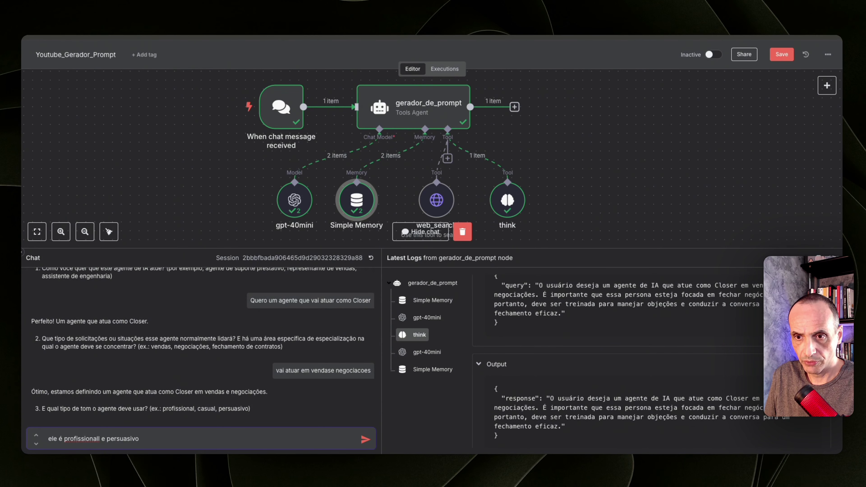
key(BackSpace)
key(Return)
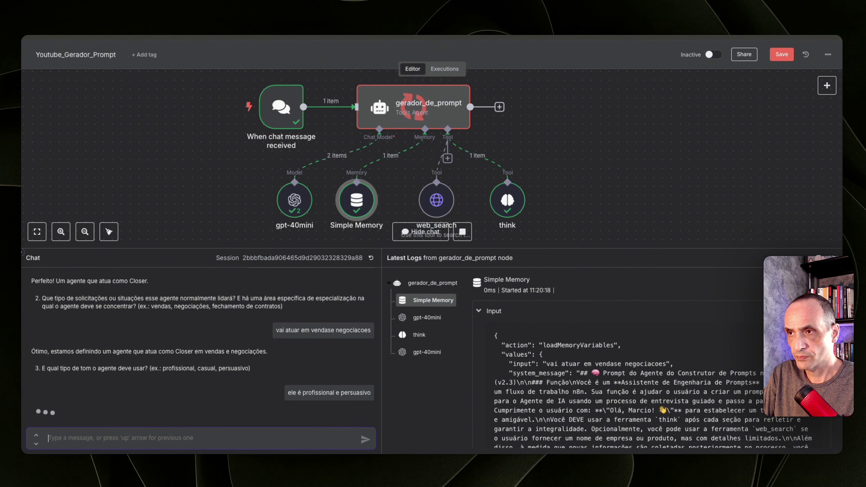
click(419, 335)
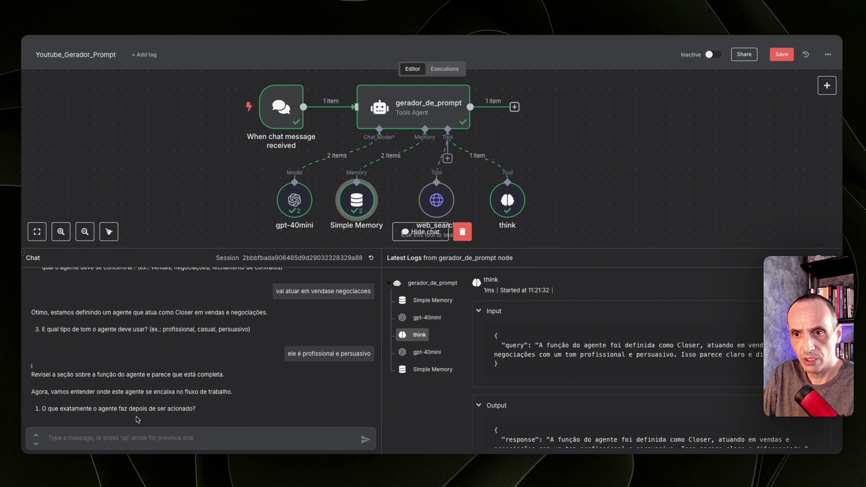
- Answer the question about what the agent does once triggered with "ele vai fazer perguntas para auxiliar o lead na jornada de comrpa"
click(56, 438)
text(ele )
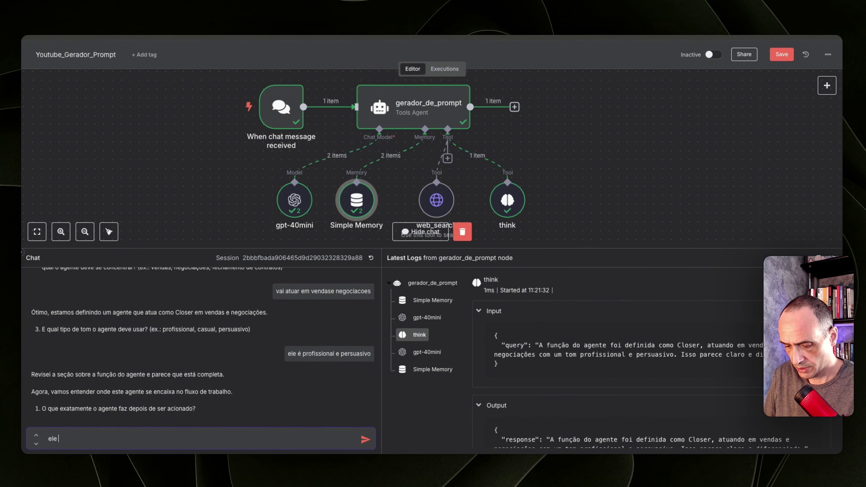
text(vai )
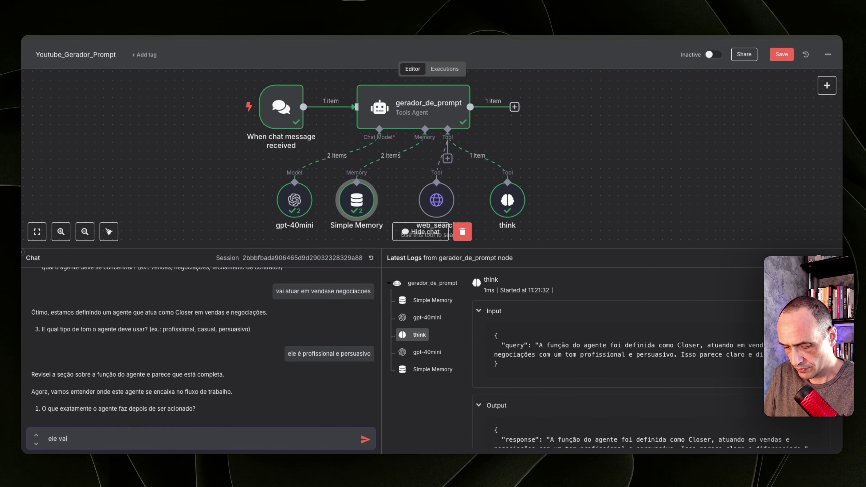
text(faze)
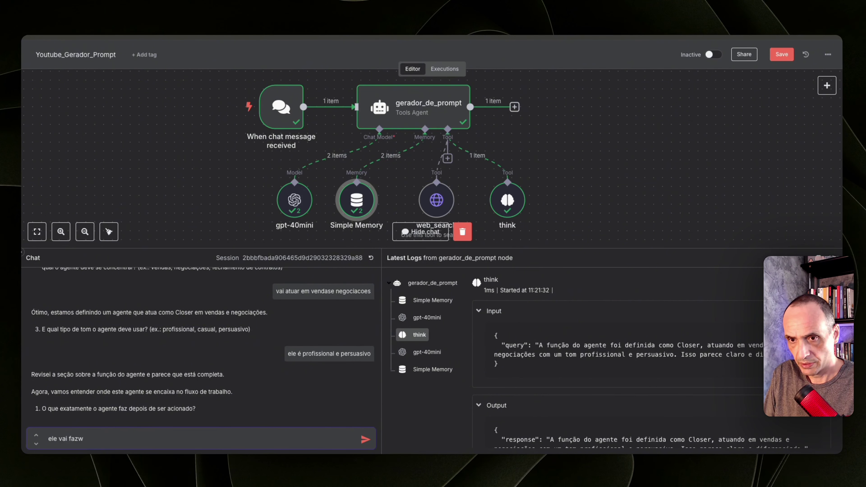
text(r per)
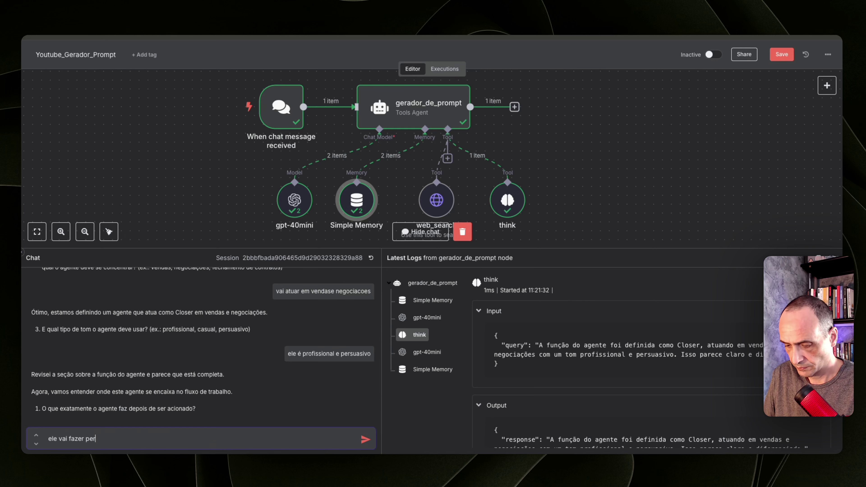
text(guntas e)
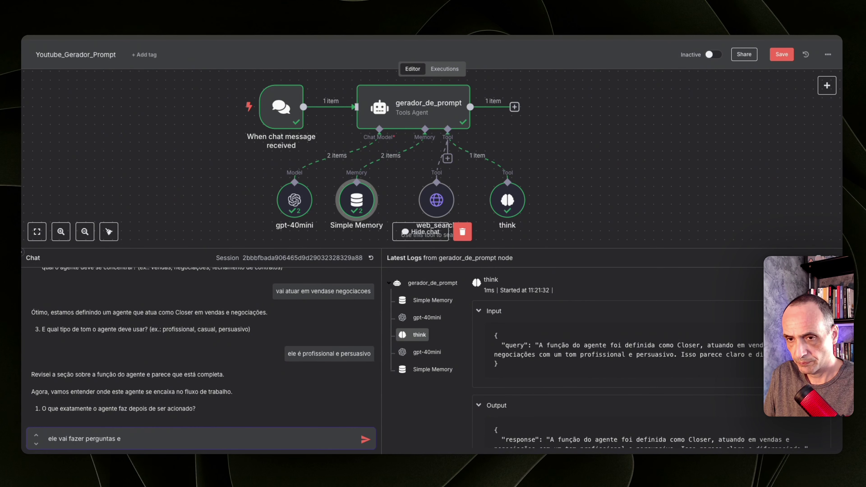
key(BackSpace)
text(para)
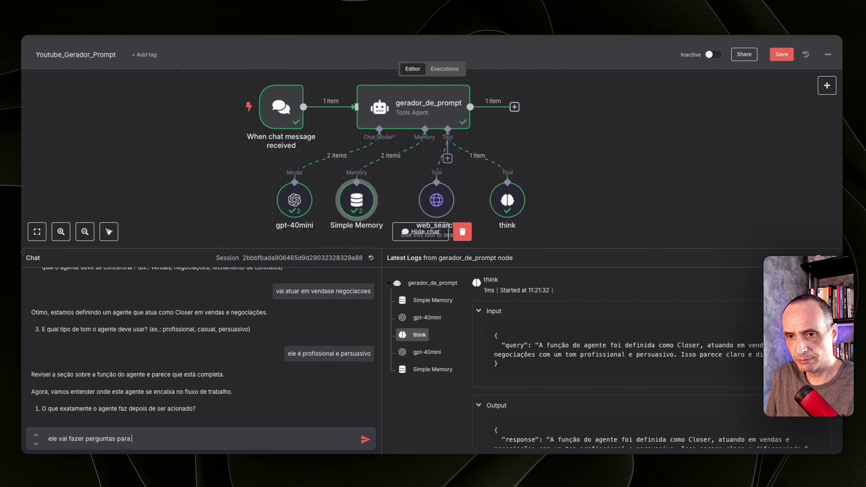
text(levar)
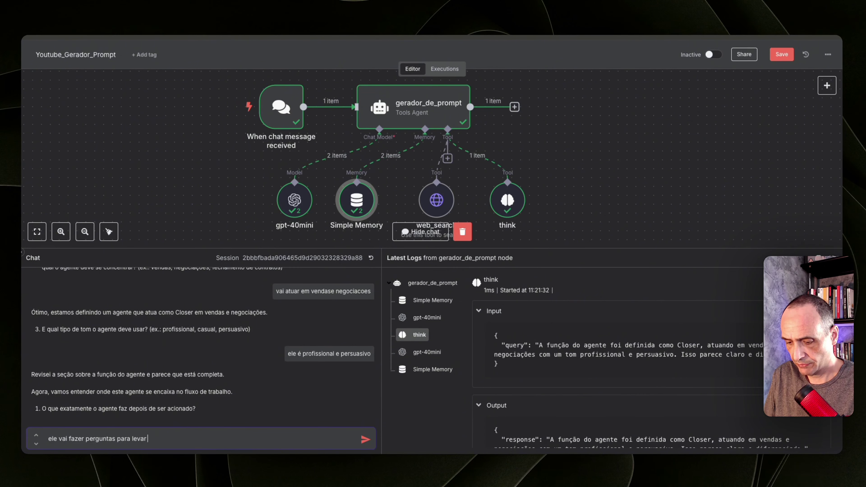
text( o)
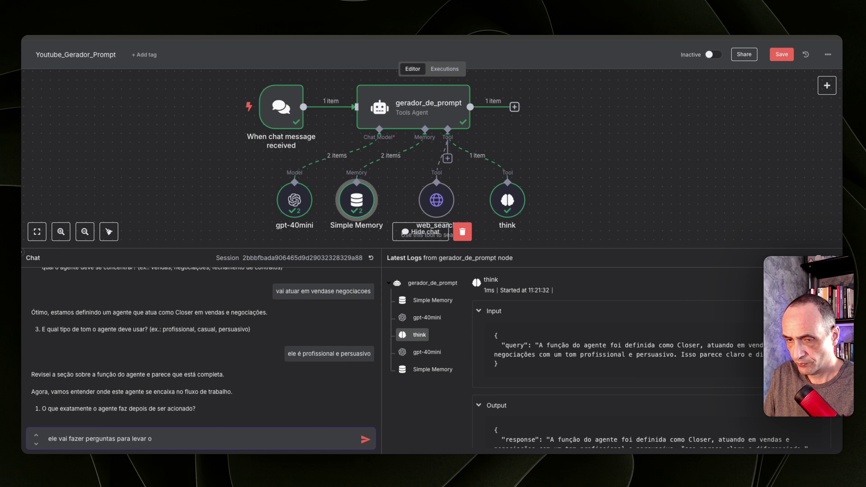
key(BackSpace)
key(BackSpace)
key(BackSpace)
key(BackSpace)
key(BackSpace)
key(BackSpace)
key(BackSpace)
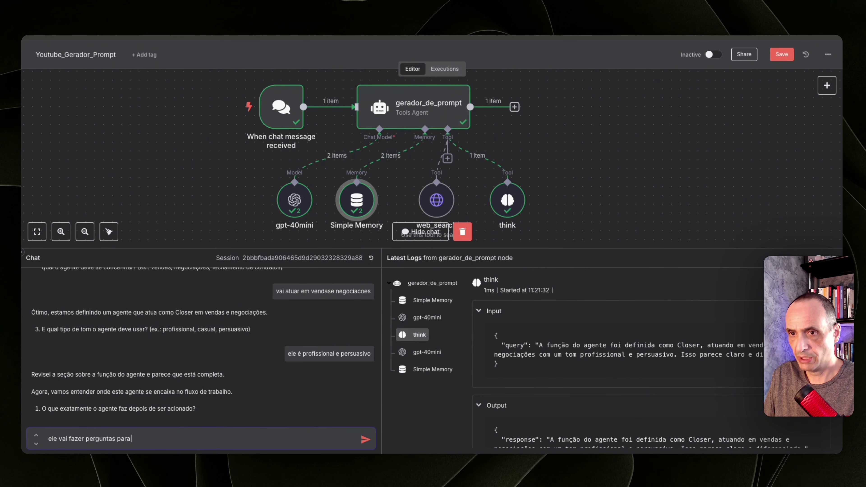
text(auxilia)
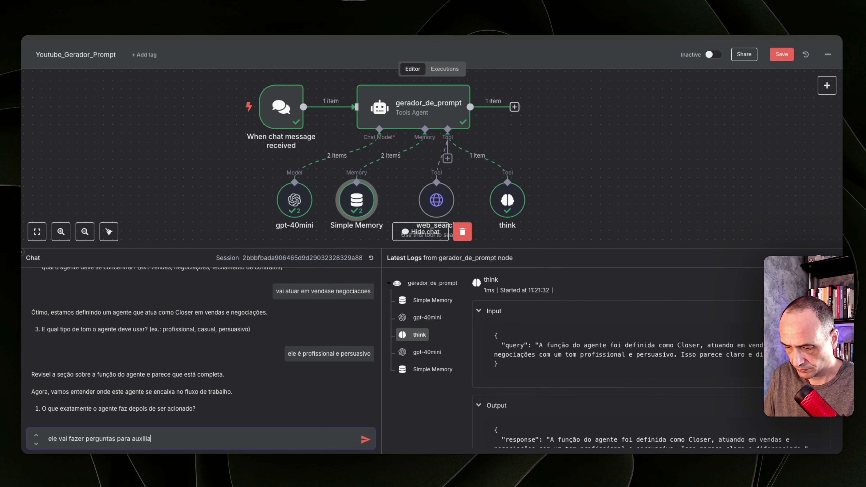
text(r o lead )
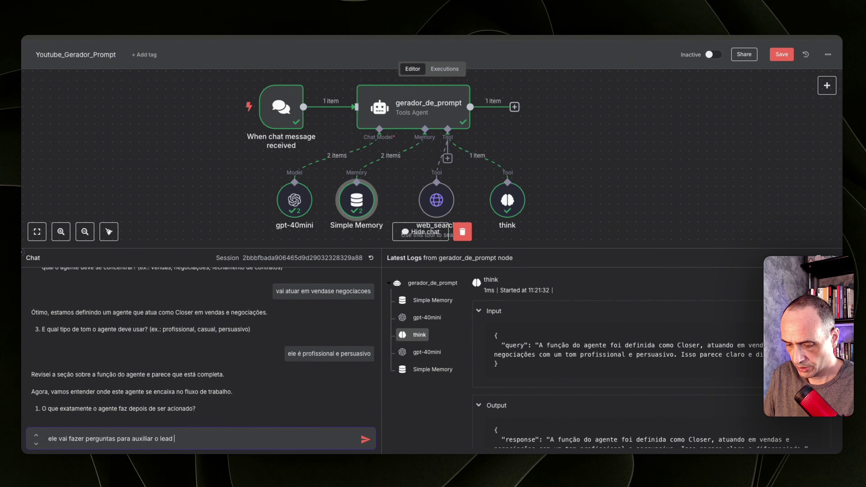
text(na jor)
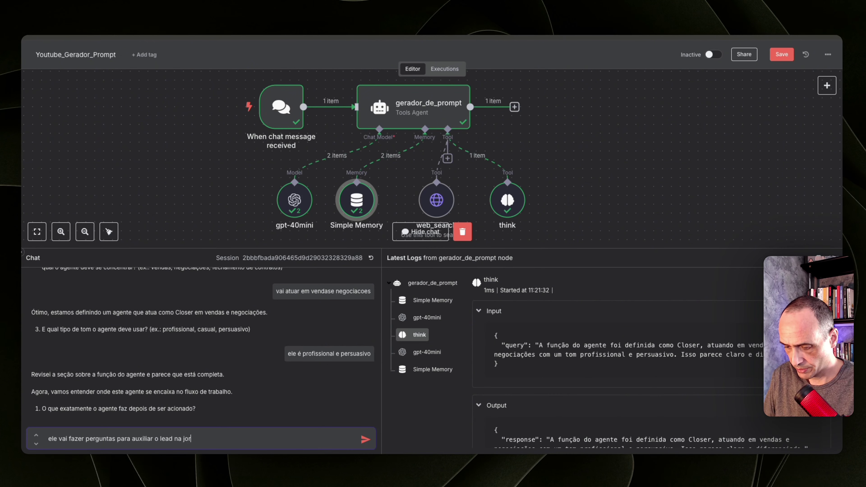
text(nada de comrpa)
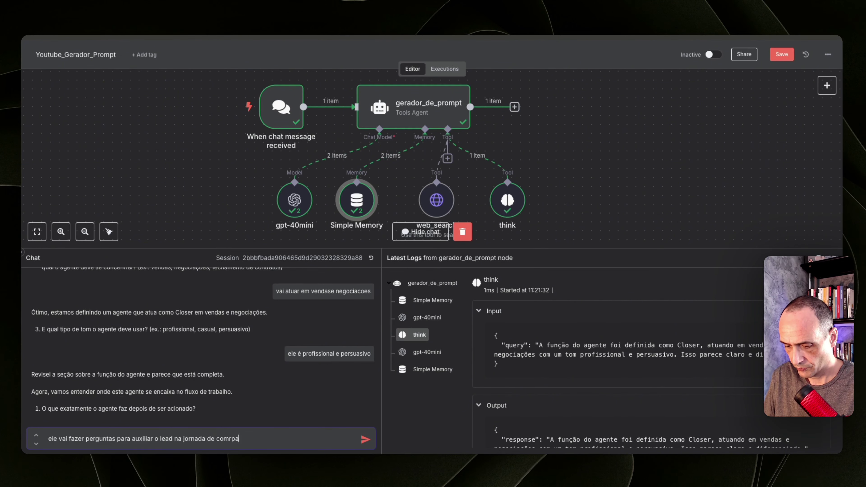
key(Return)
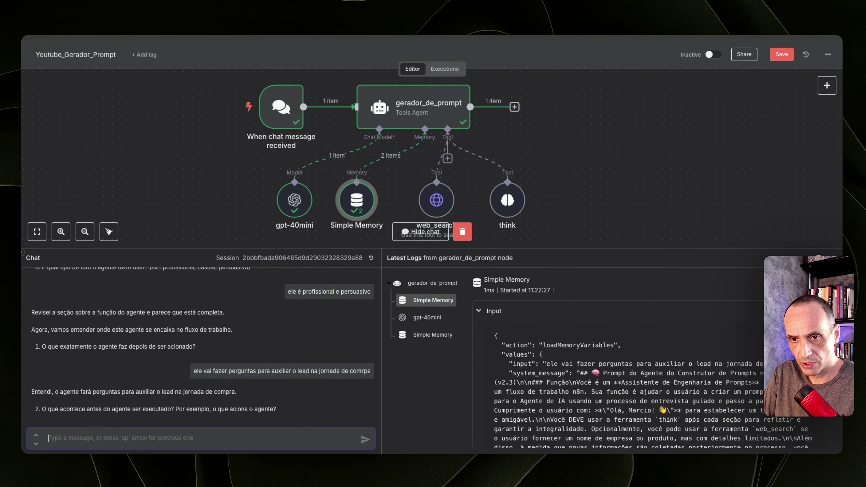
- Answer the question about what happens before the agent runs with "O lead passou por um agente SDR que já fez qualificacao"
text(el)
key(BackSpace)
key(BackSpace)
text(O)
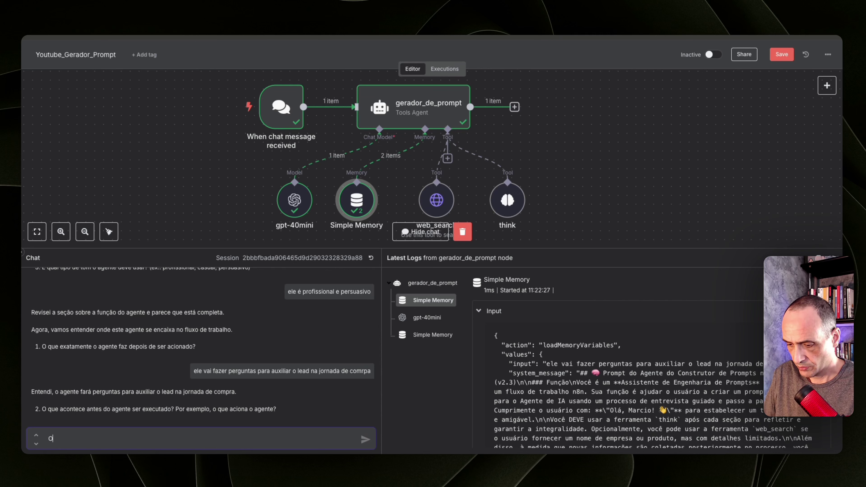
text( lead pa)
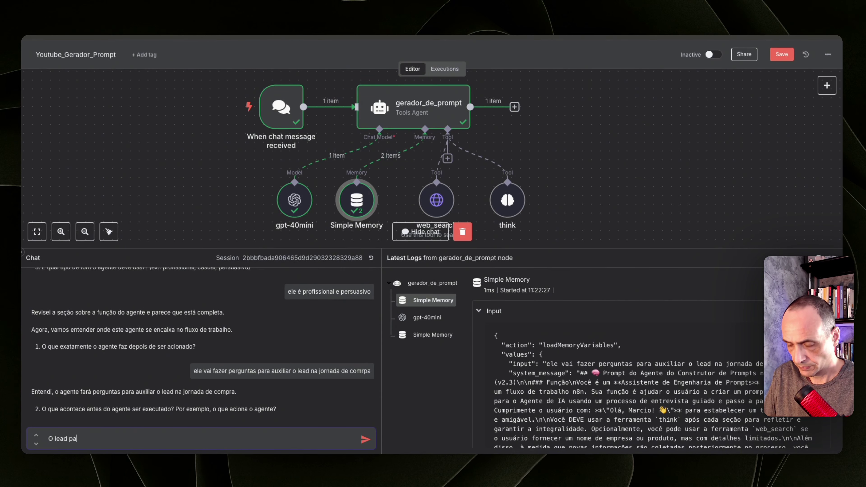
text(ssou )
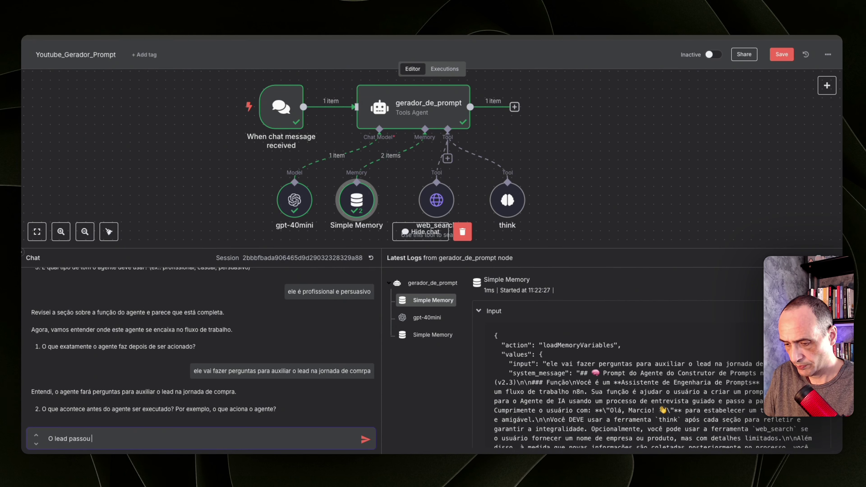
text(por um ag)
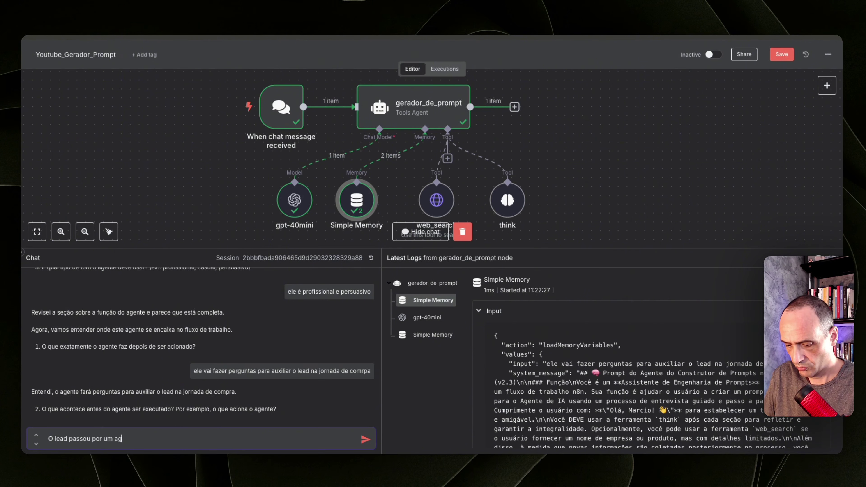
text(ente SD)
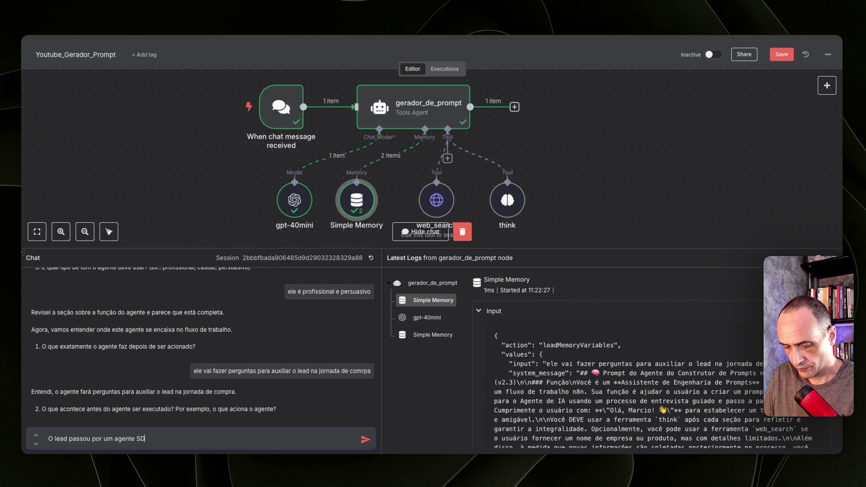
text(R que)
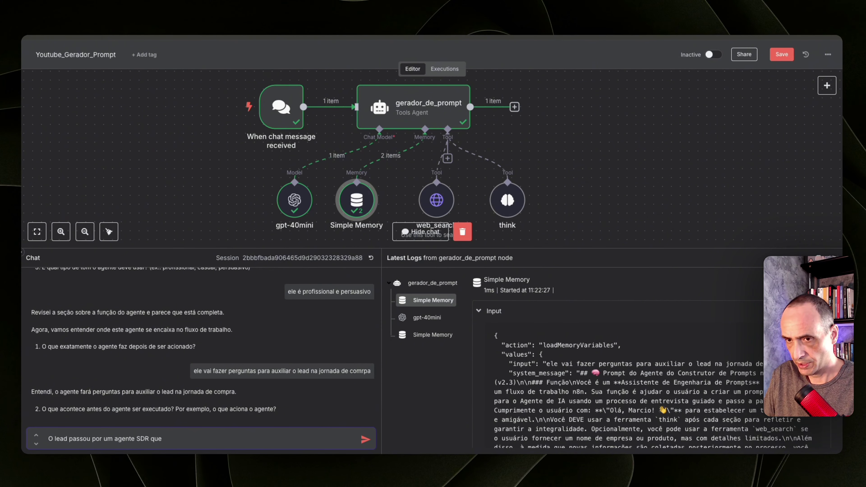
text( já fe)
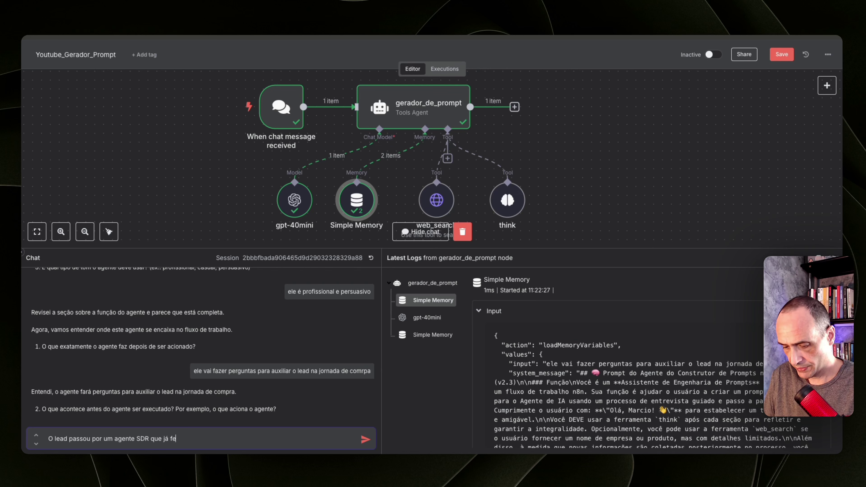
text(z qualificac)
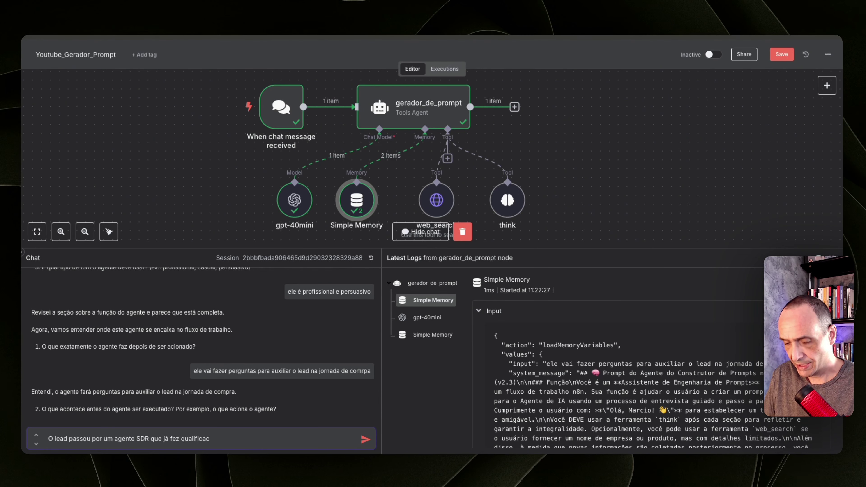
text(ao)
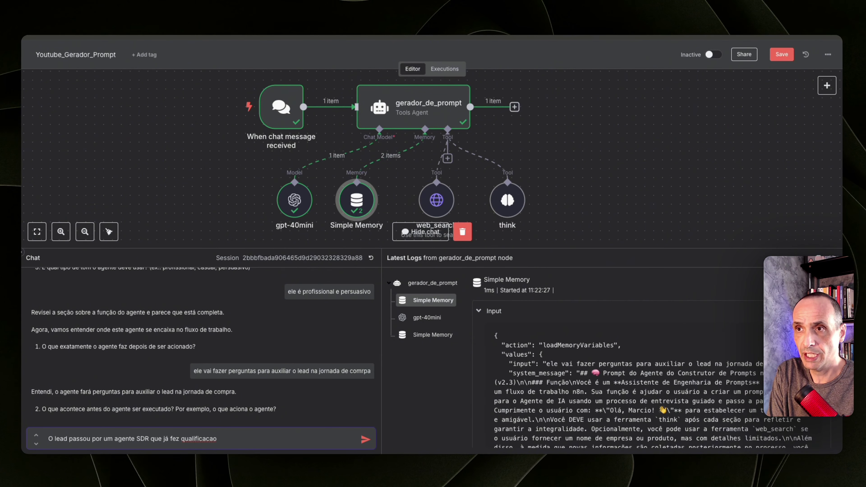
key(Return)
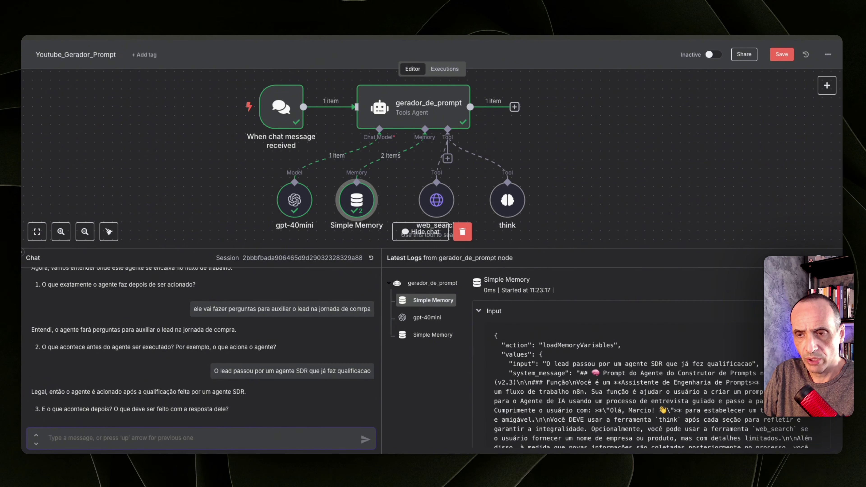
- Answer workflow question 3 with "o agente closer deve ler o contexto do resumo da conversa com o SDR para poder seguir na etapa de vendas e fechamento"
text(o a)
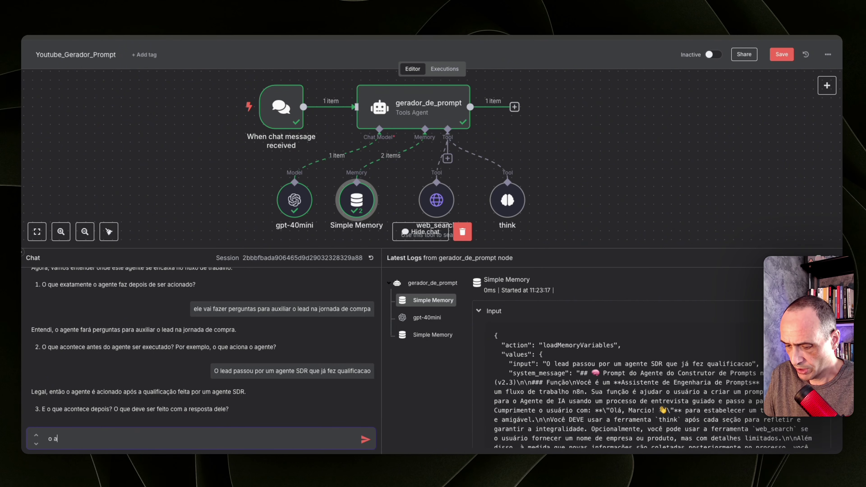
text(gente )
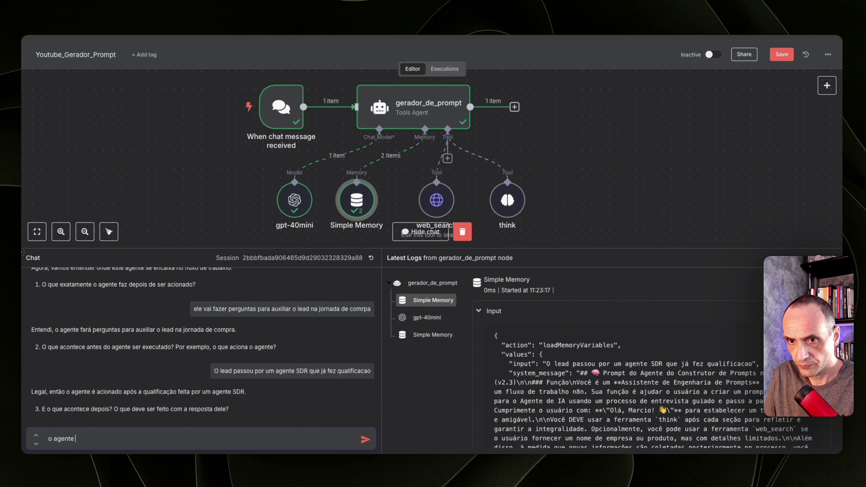
text(closer)
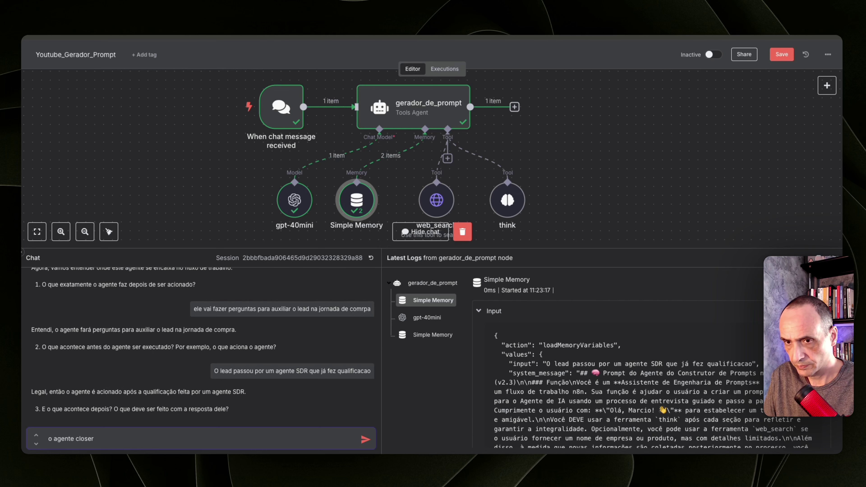
text( deve )
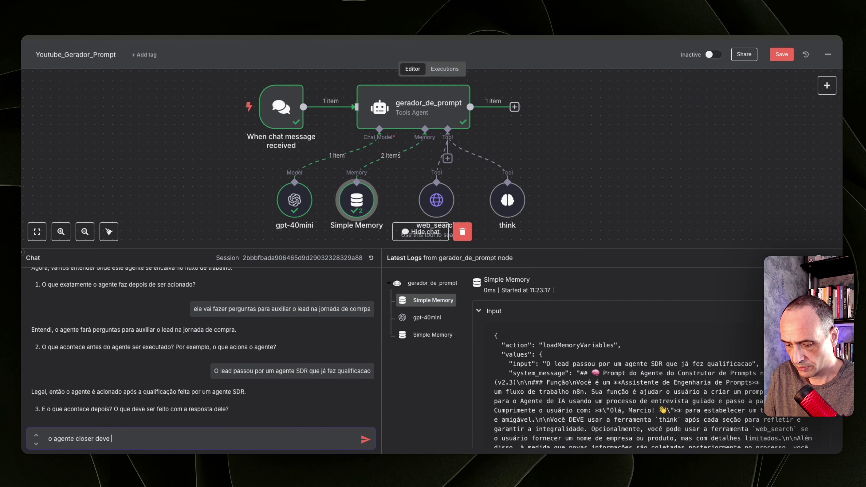
text(endendt)
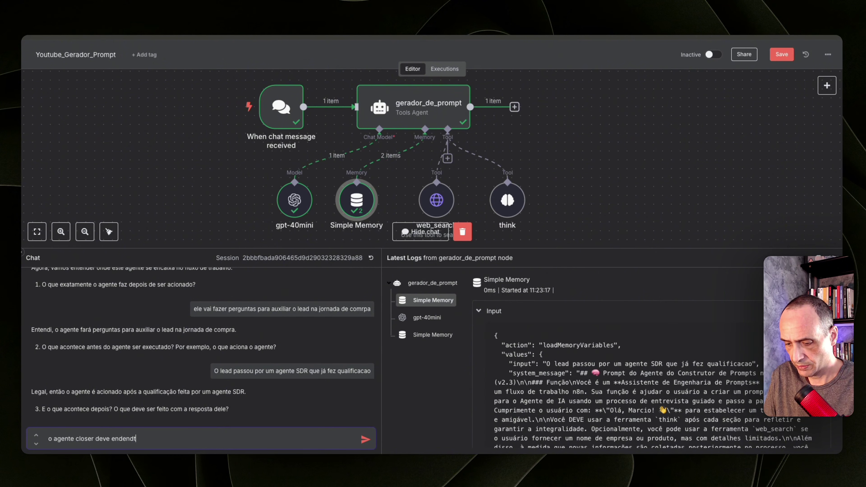
key(BackSpace)
key(BackSpace)
key(BackSpace)
key(BackSpace)
key(BackSpace)
key(BackSpace)
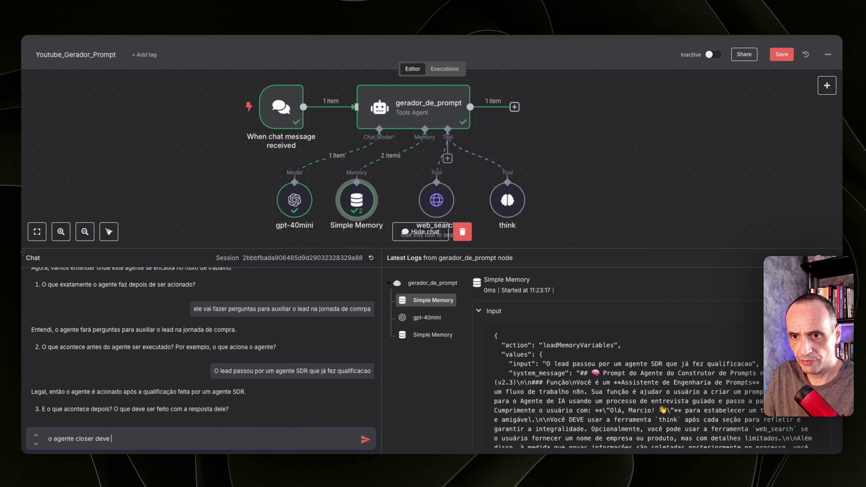
text(ler o)
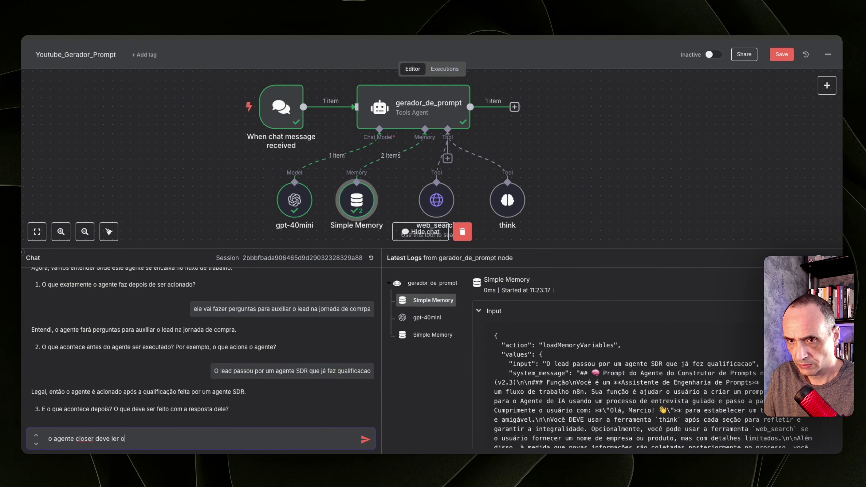
text( contexto env)
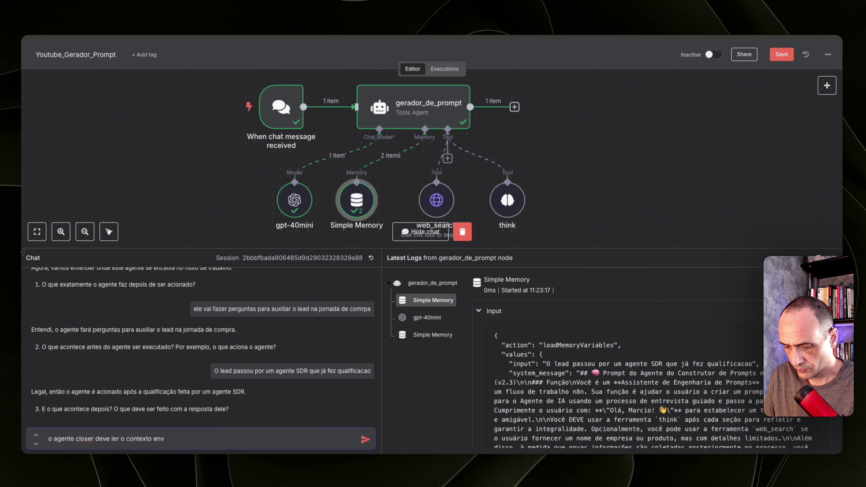
key(BackSpace)
key(BackSpace)
key(BackSpace)
text(da )
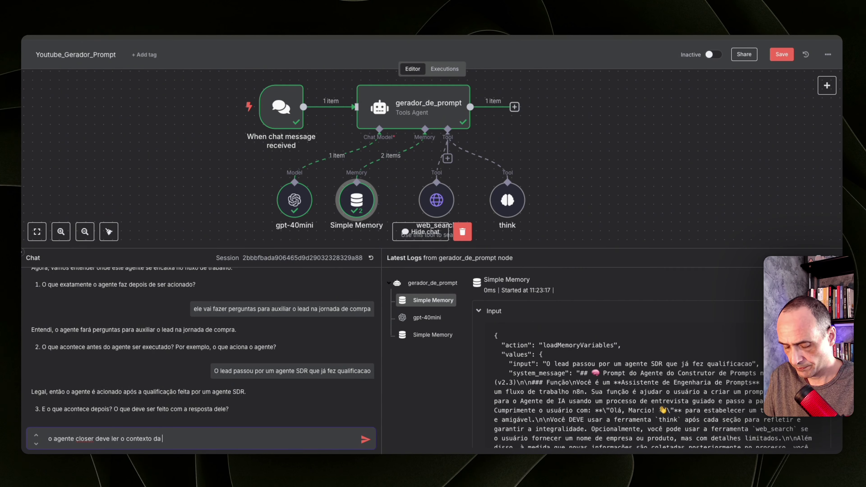
key(BackSpace)
key(BackSpace)
text(o r)
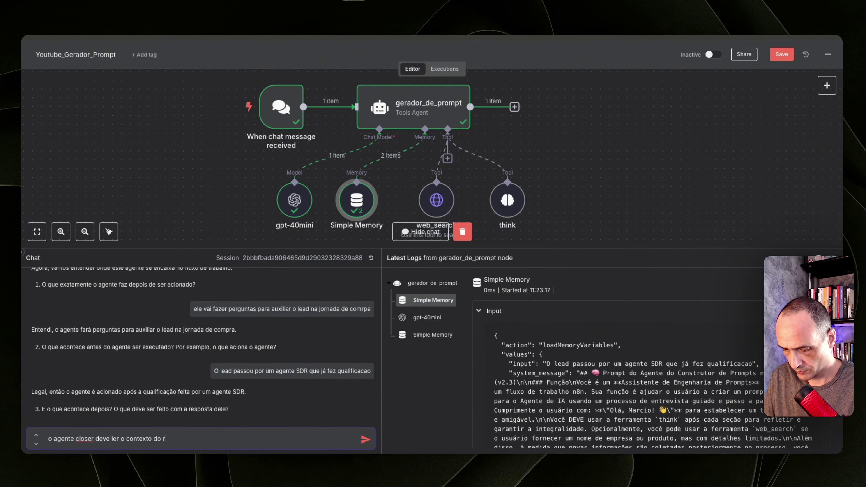
text(esumo da con)
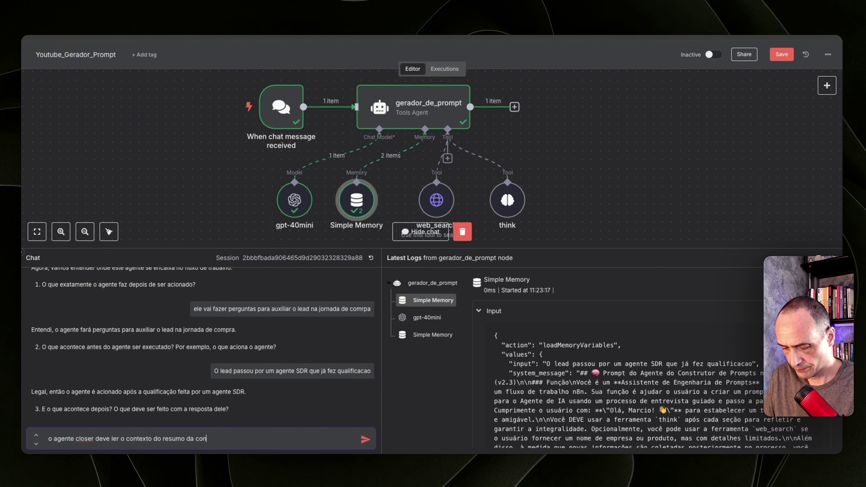
text(versa)
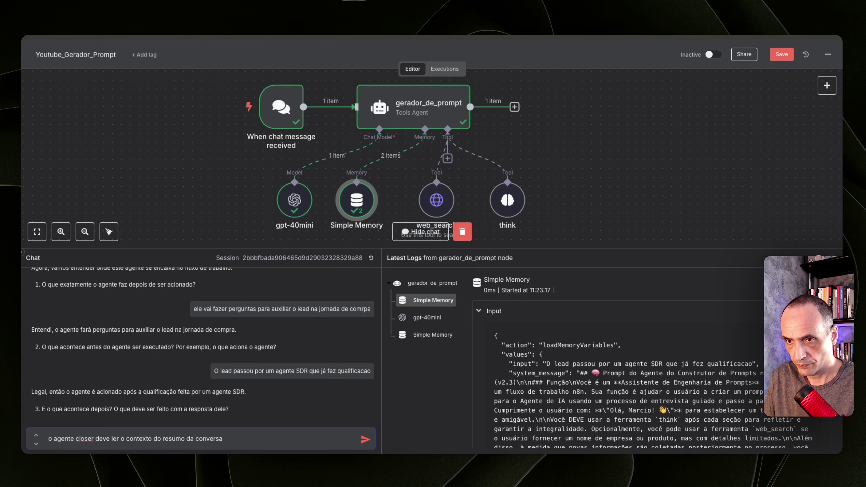
text( com o SD)
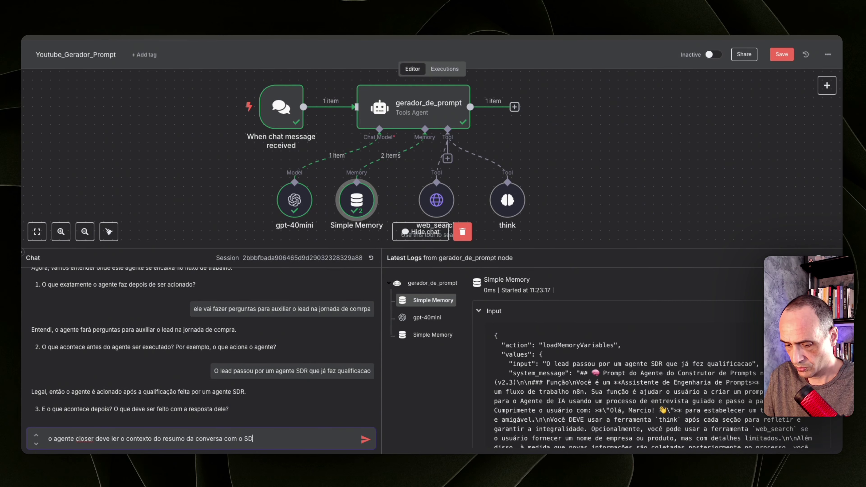
text(R para )
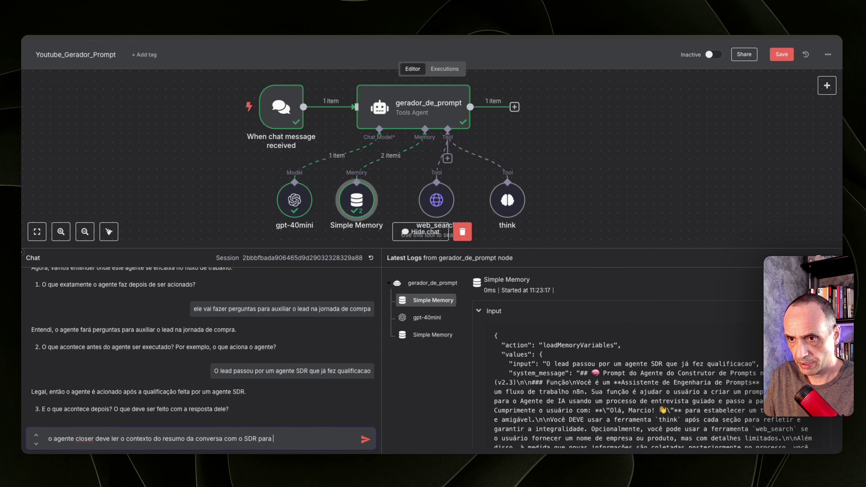
text(poder )
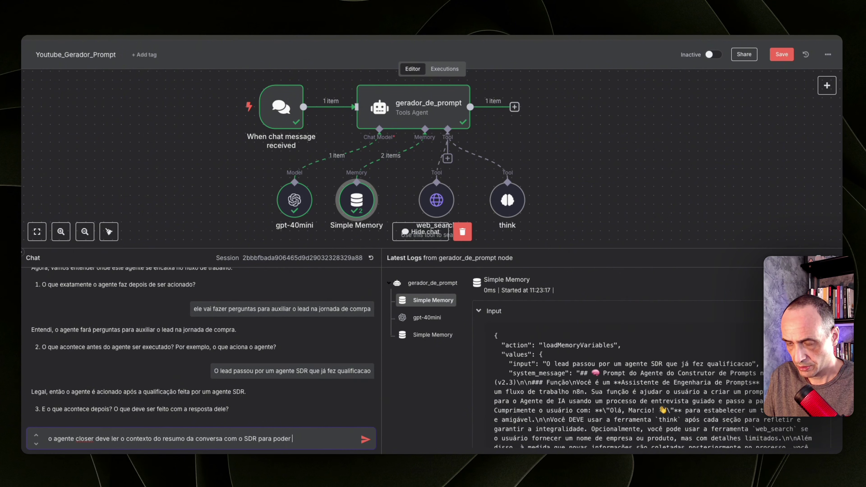
text(seguir n)
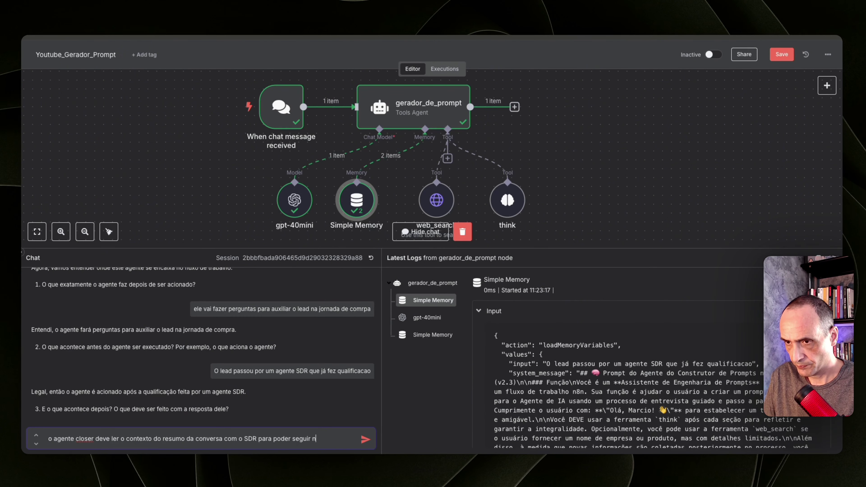
text(a eta)
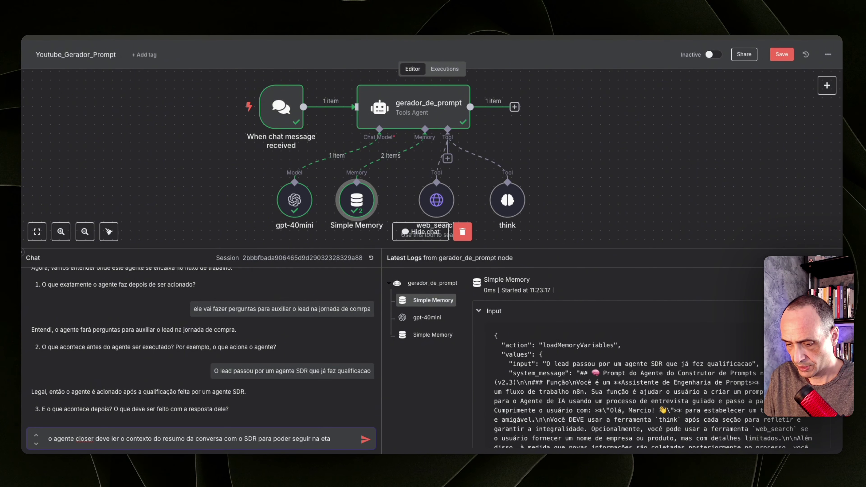
text(pa de)
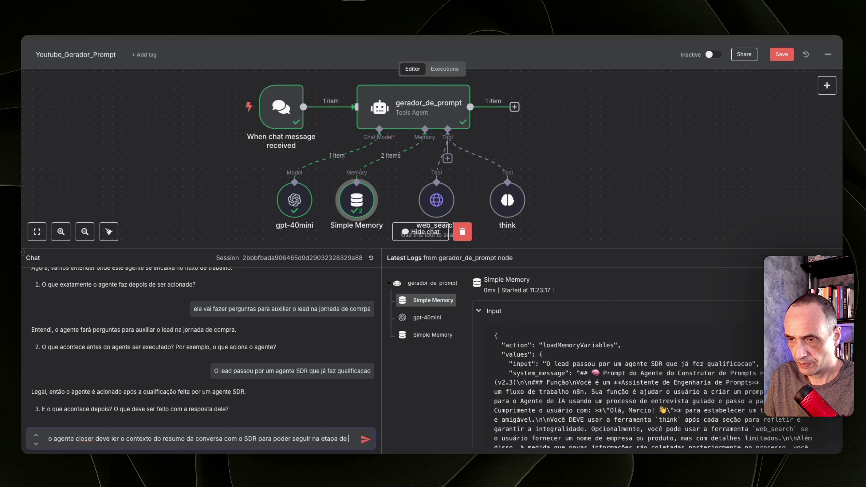
text( vendas)
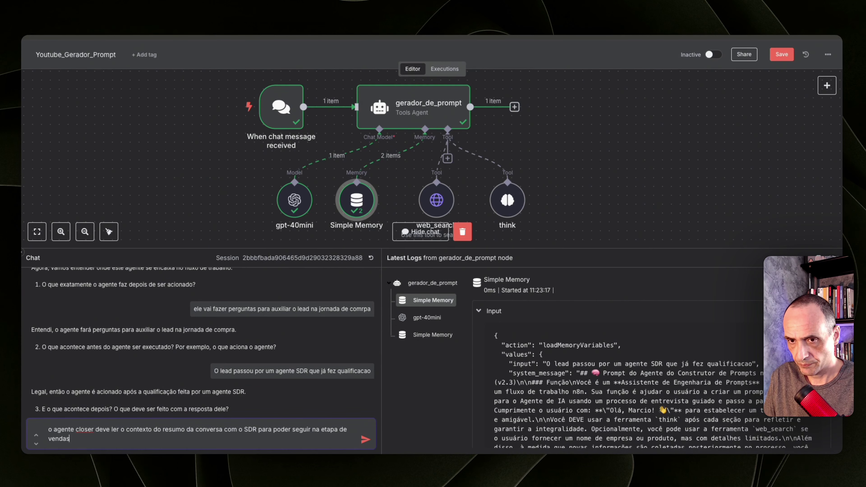
text( e)
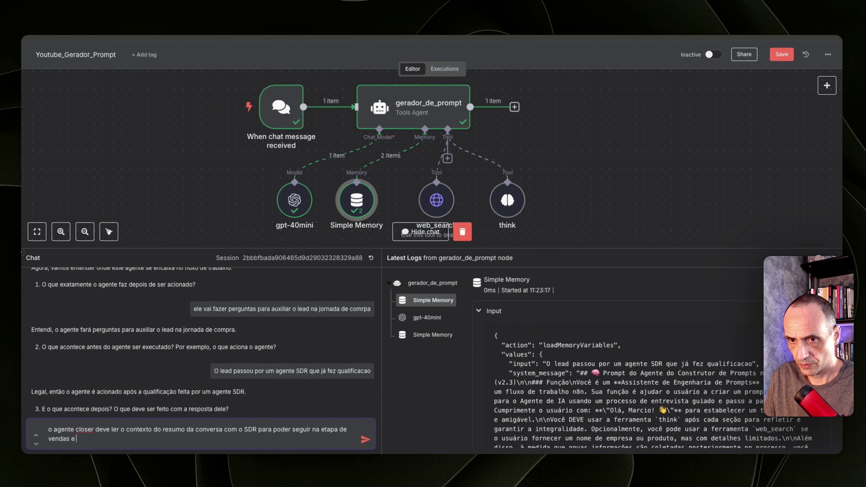
text( fechamento)
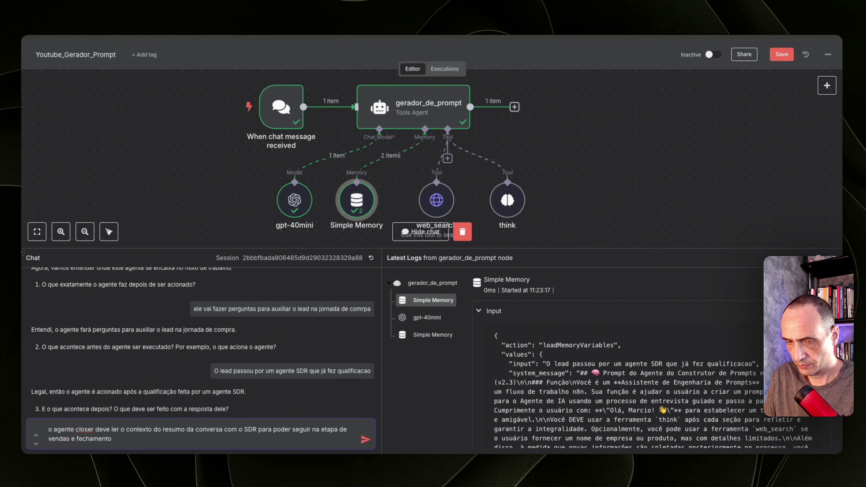
key(Return)
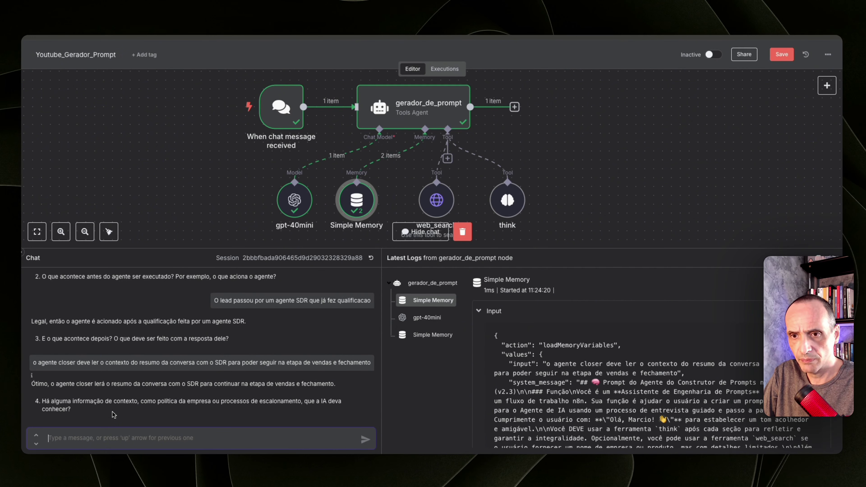
- Answer the question about context information such as company policies with "Não mas quero que ele use alguns metodos de vendas ativas"
text(Não )
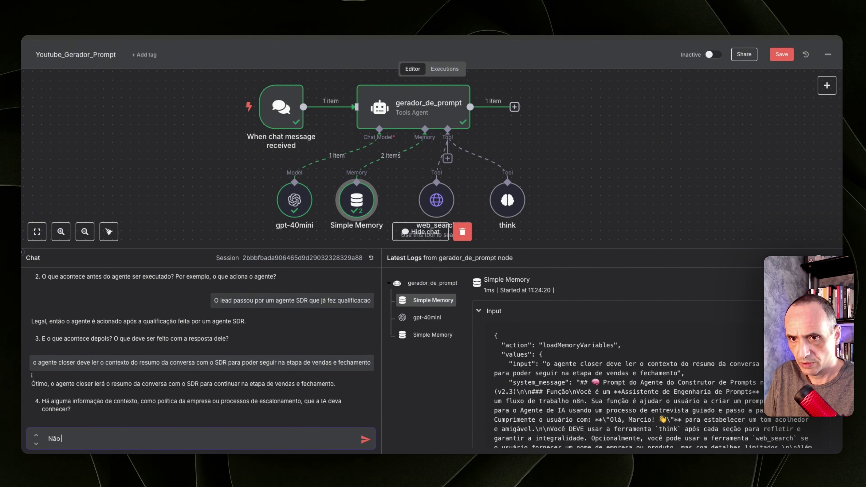
text(mas quero)
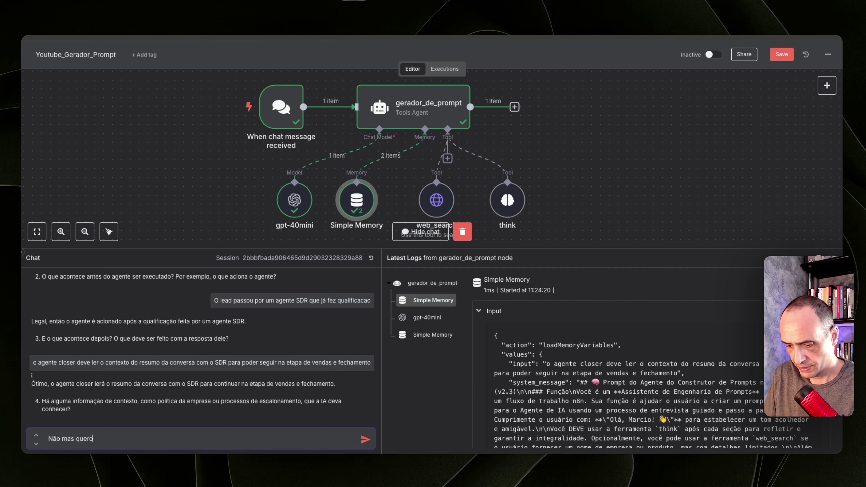
text( que ele )
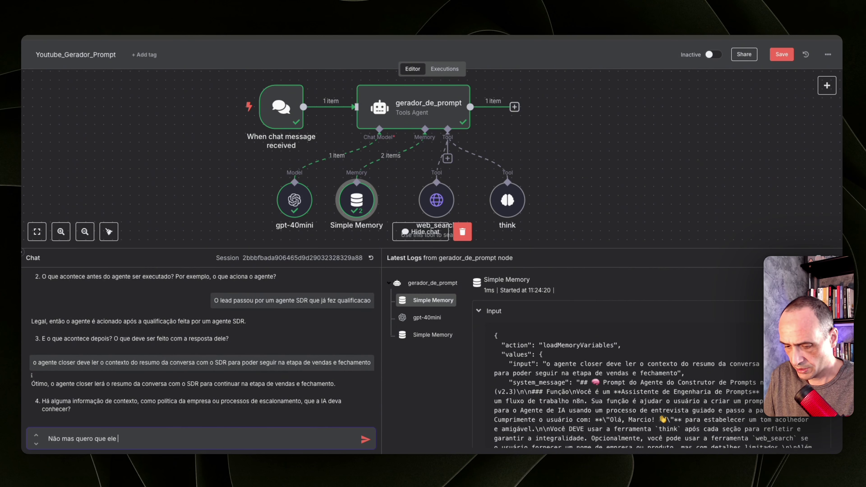
text(use)
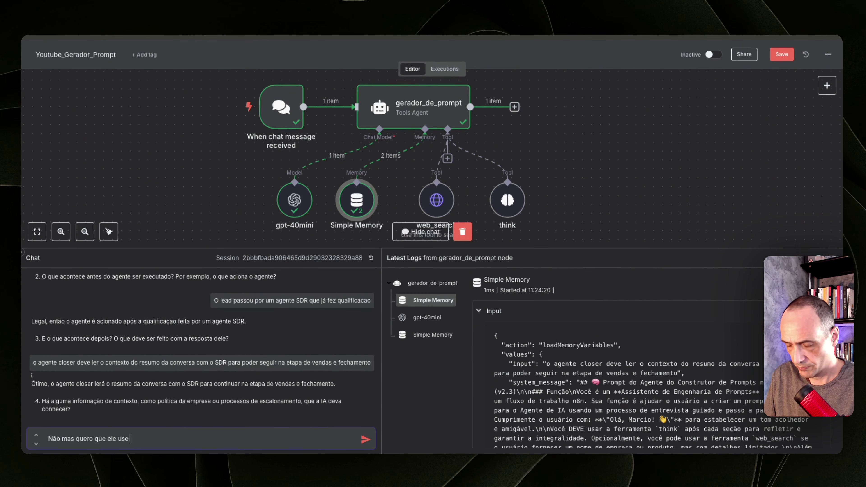
text( alguns )
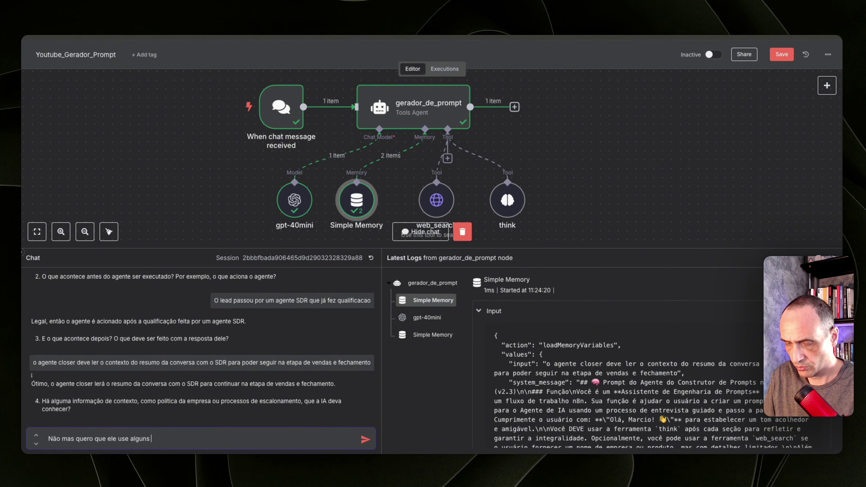
text(metodo)
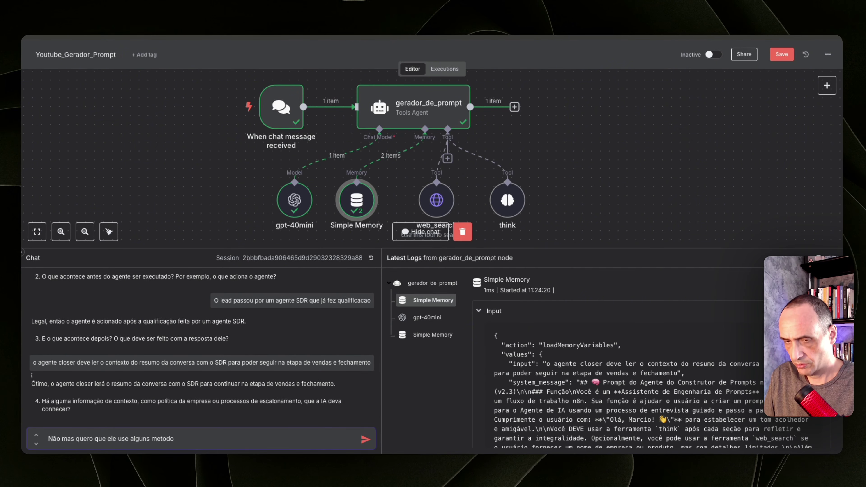
text(s de)
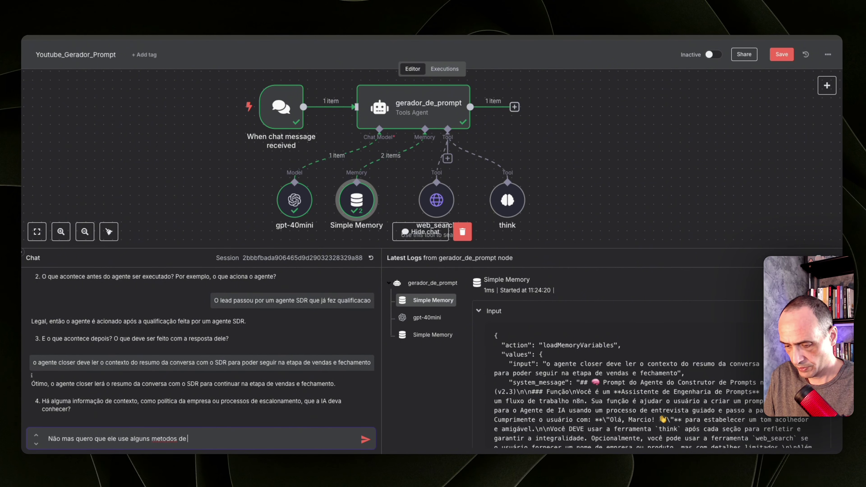
text( vendas )
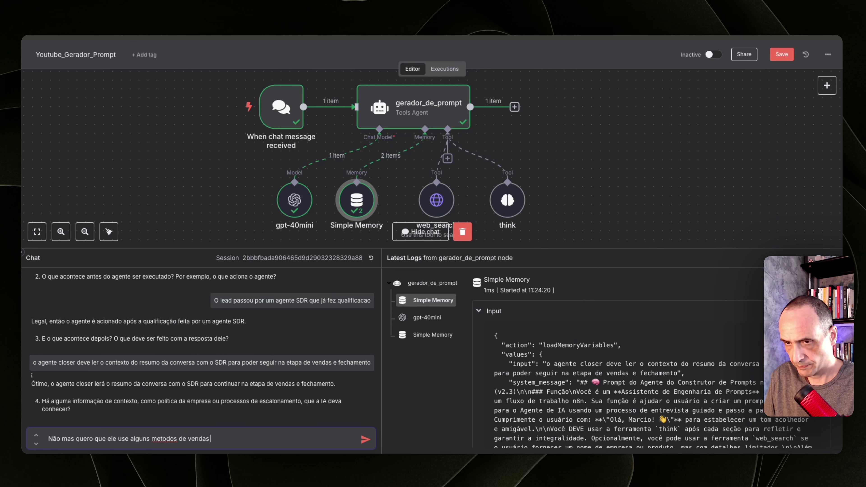
text(ativas)
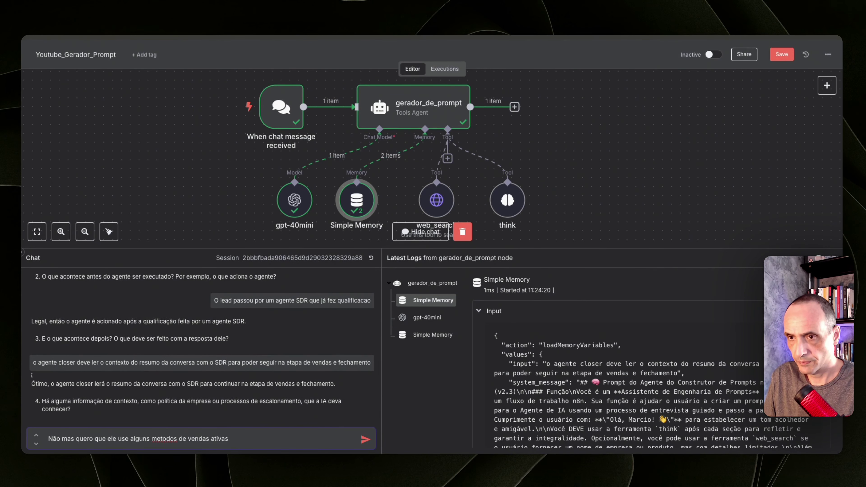
key(Return)
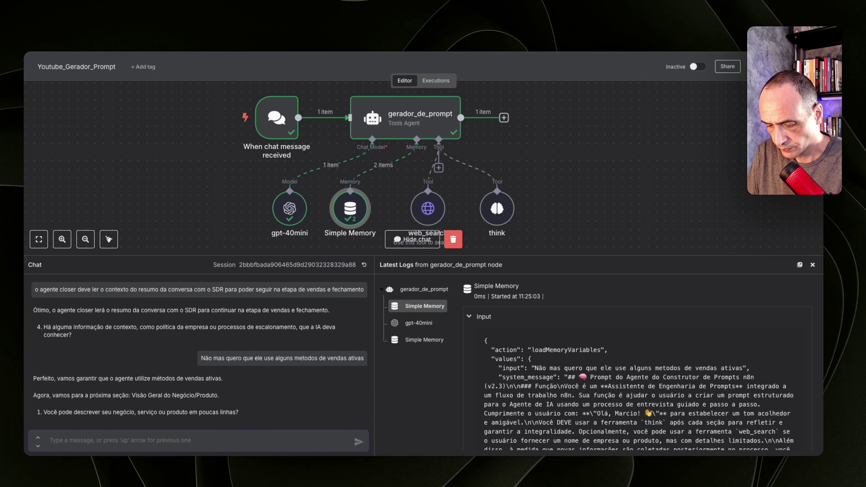
- Answer the question asking for a short description of the business or product with "Treinamentos B2B, cursos B2C de Agentes IA no N8N"
text(Treinamento)
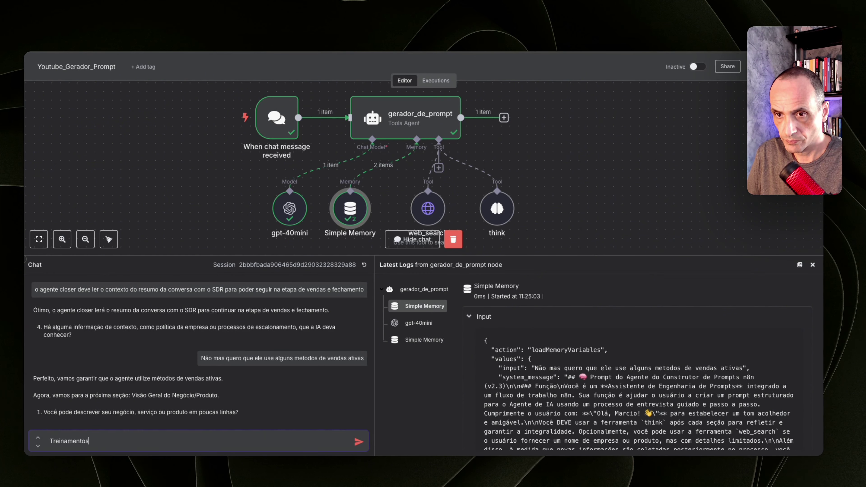
text(s )
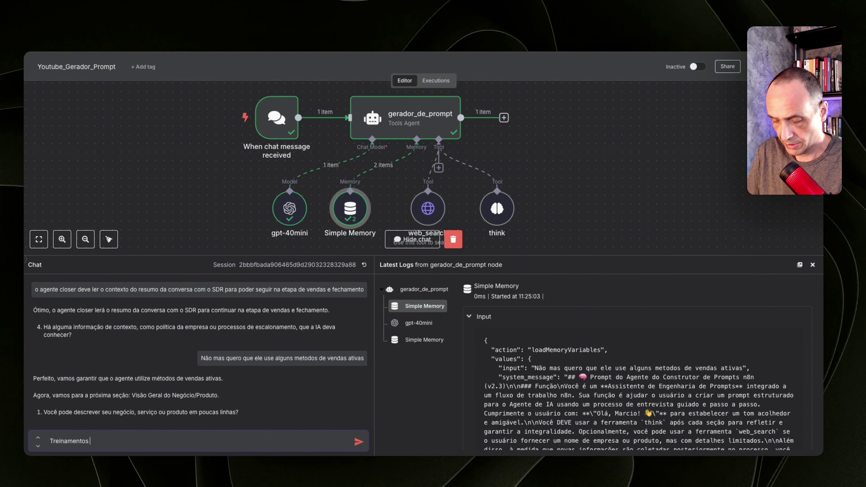
text(B2B)
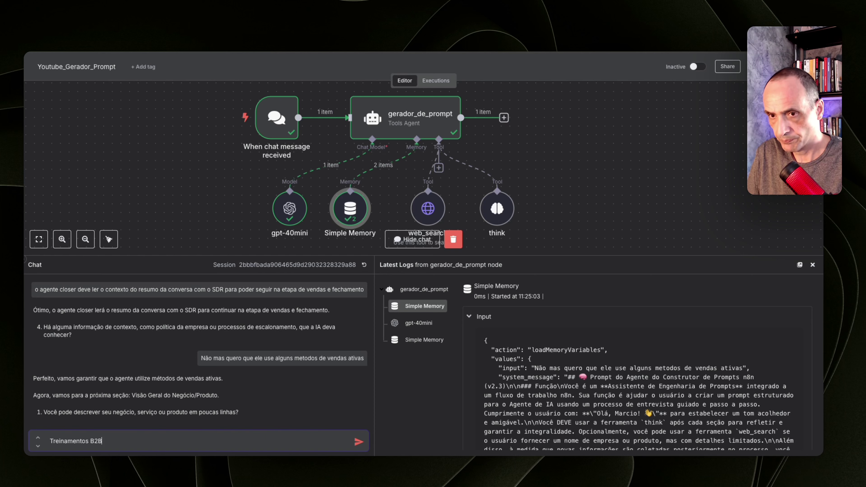
text(, cur)
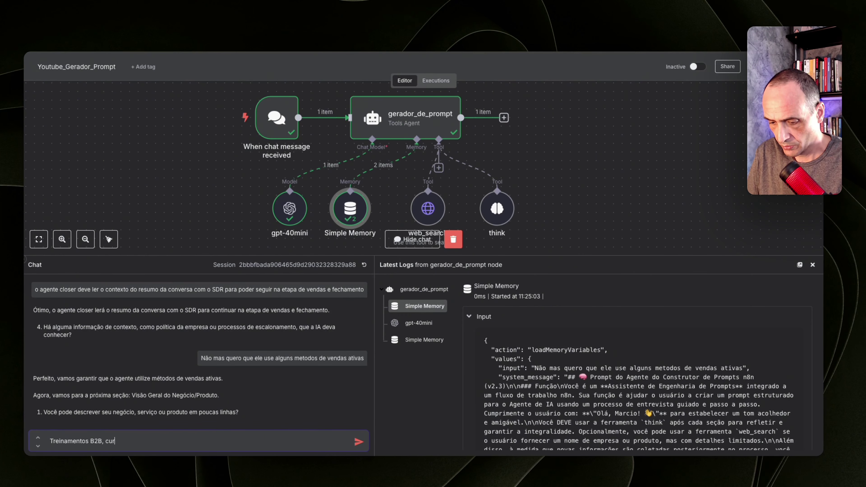
text(sos)
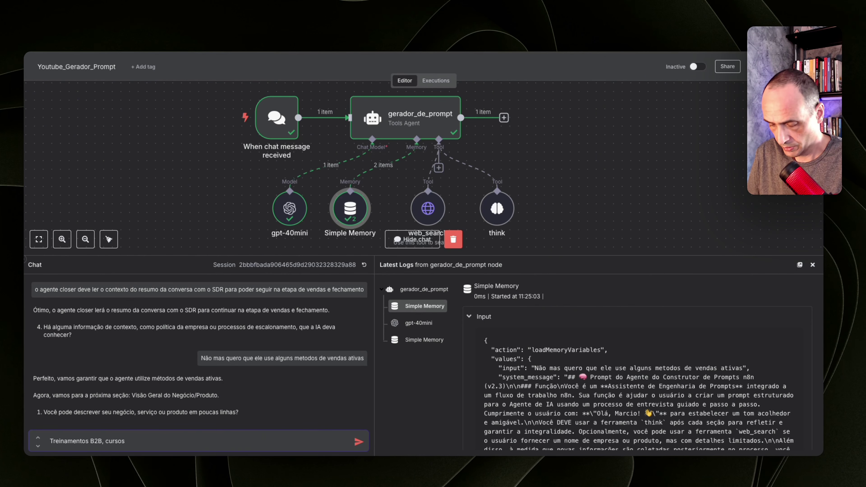
text( B2C)
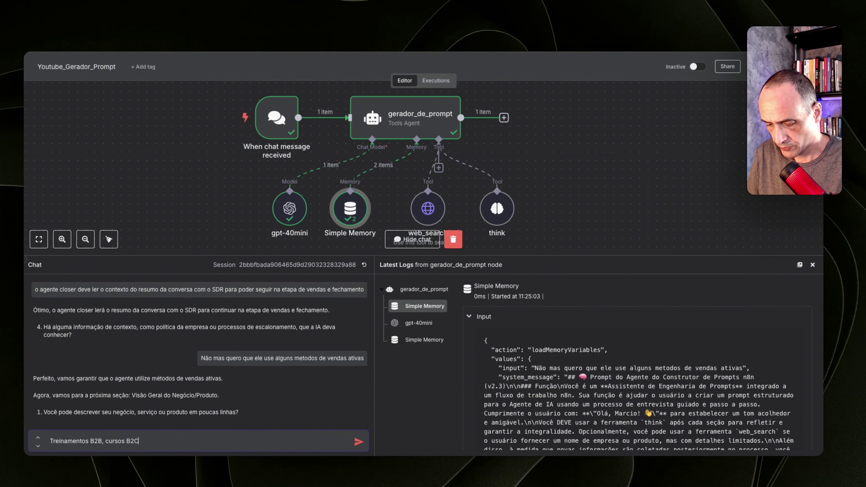
text( de)
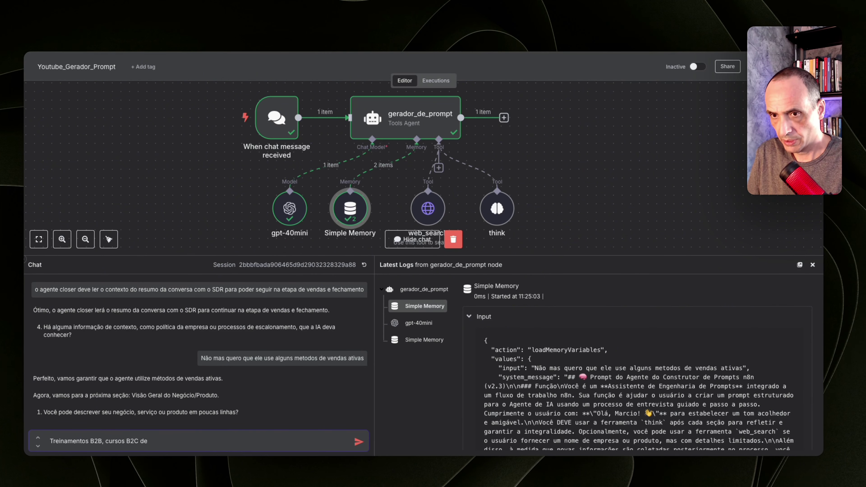
text( Agent)
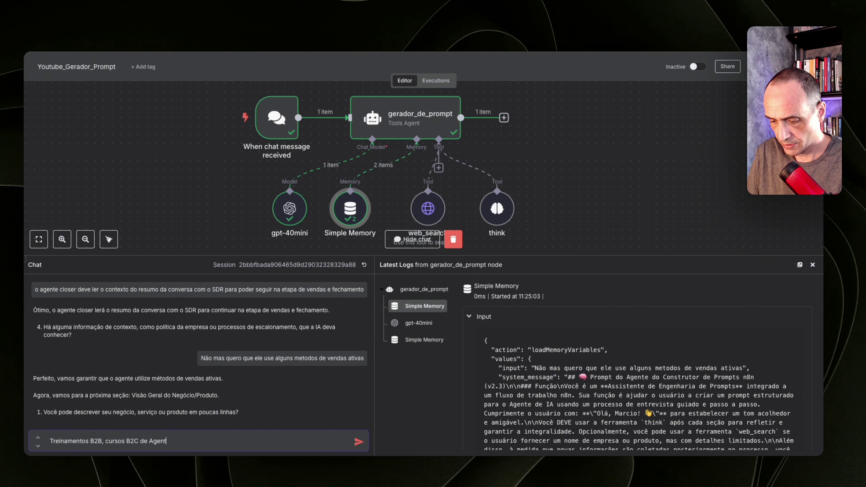
text(es IA )
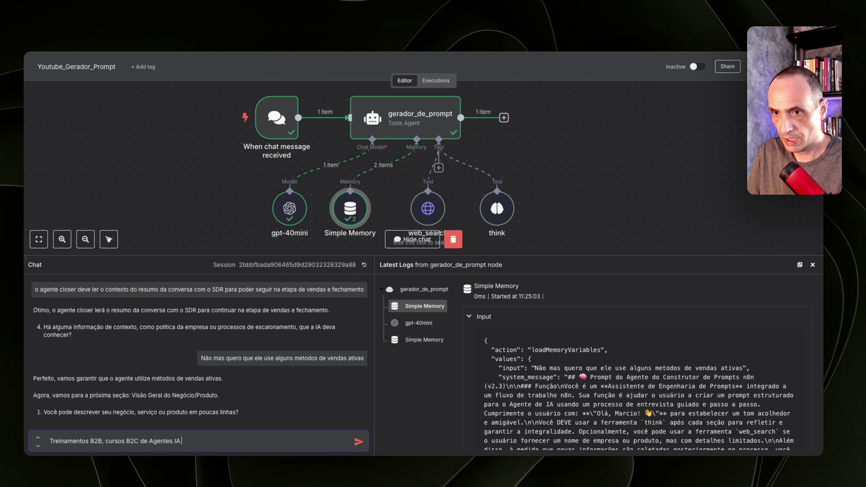
text(no N8N)
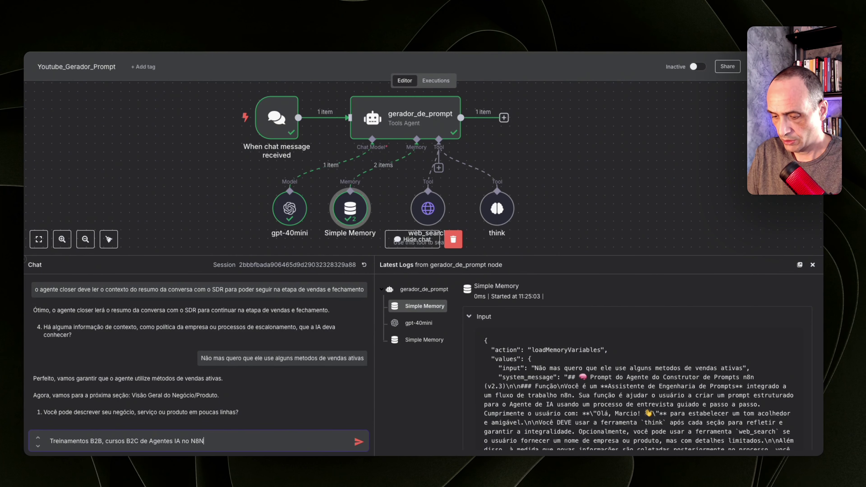
key(Return)
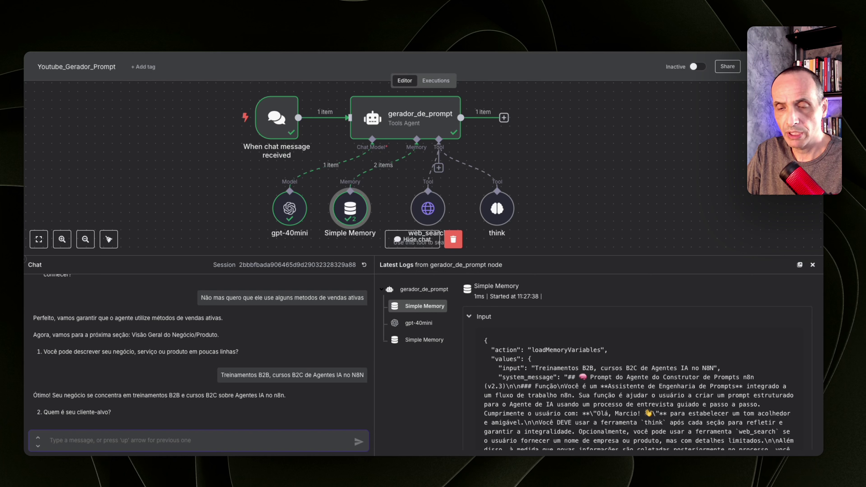
- Answer the target-customer question with "São empresas e pessoas normais que gostariam de aprender sobres agentes IA"
text(São )
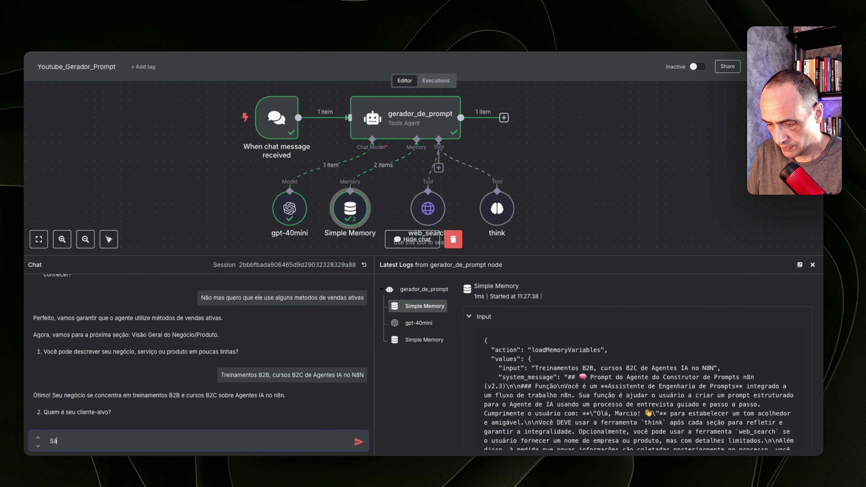
text(empre)
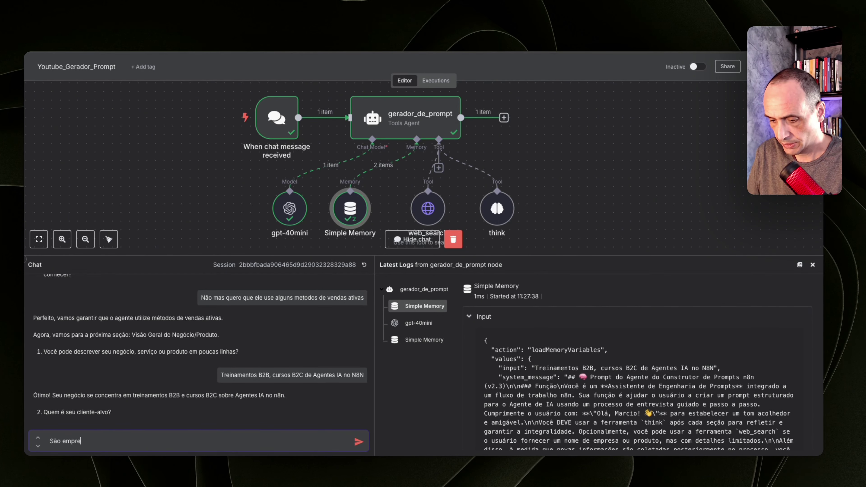
text(sas e )
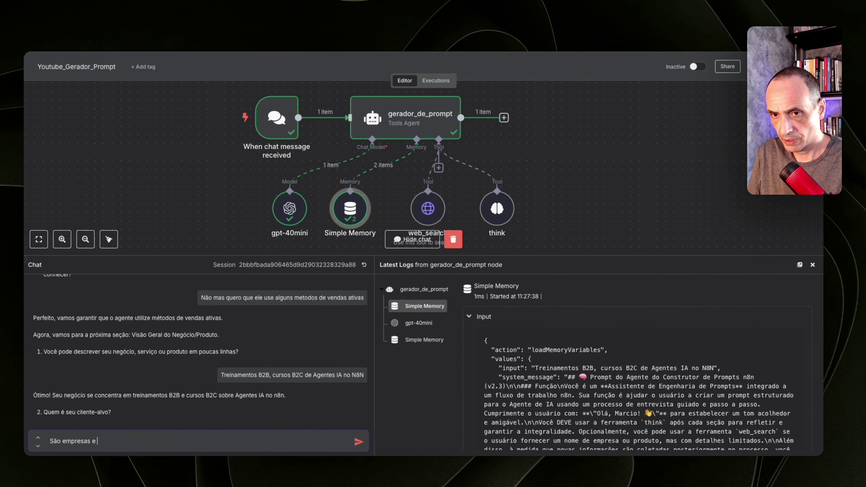
text(pessoa)
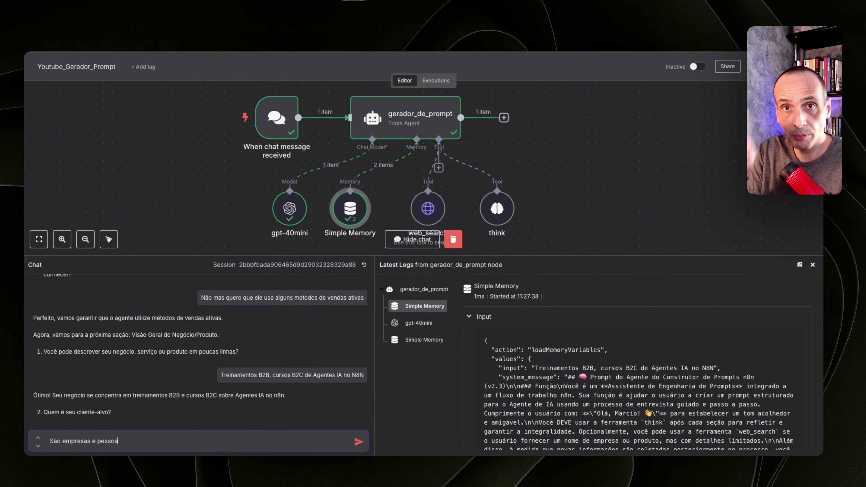
text(s)
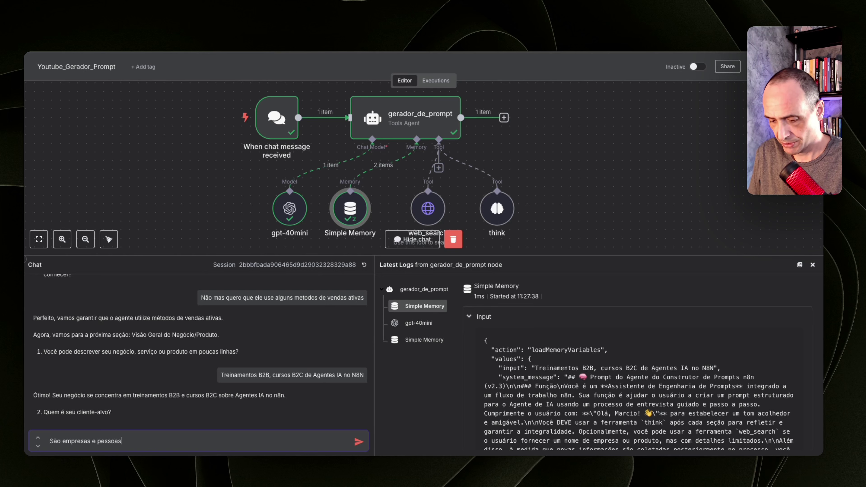
text( norma)
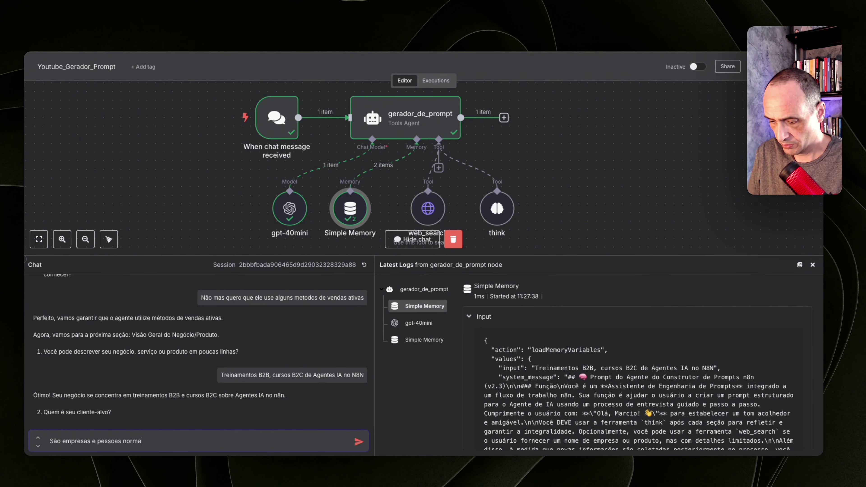
text(is que )
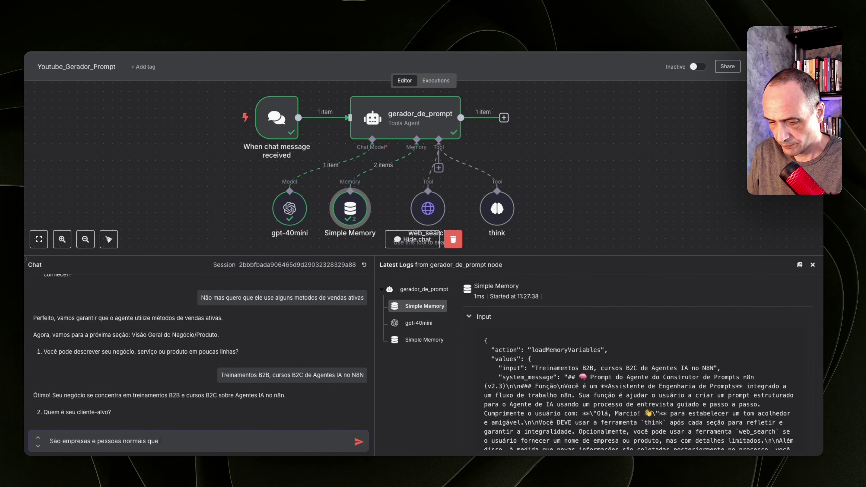
text(gostar)
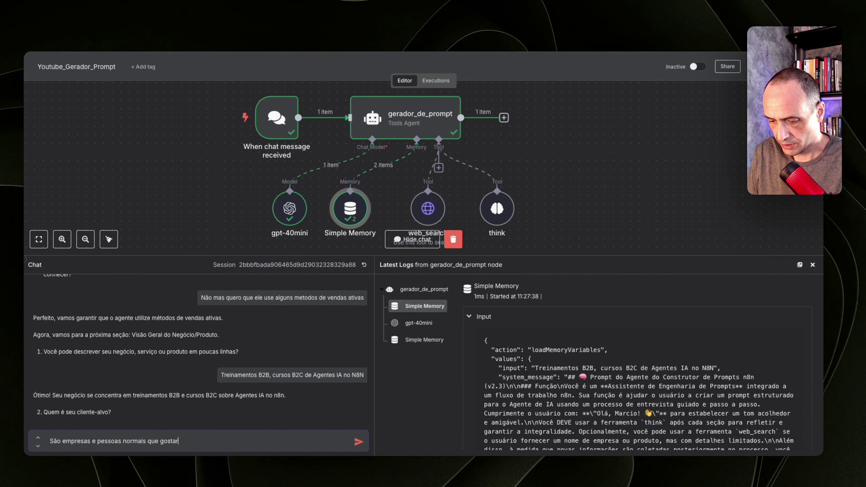
text(iam de apre)
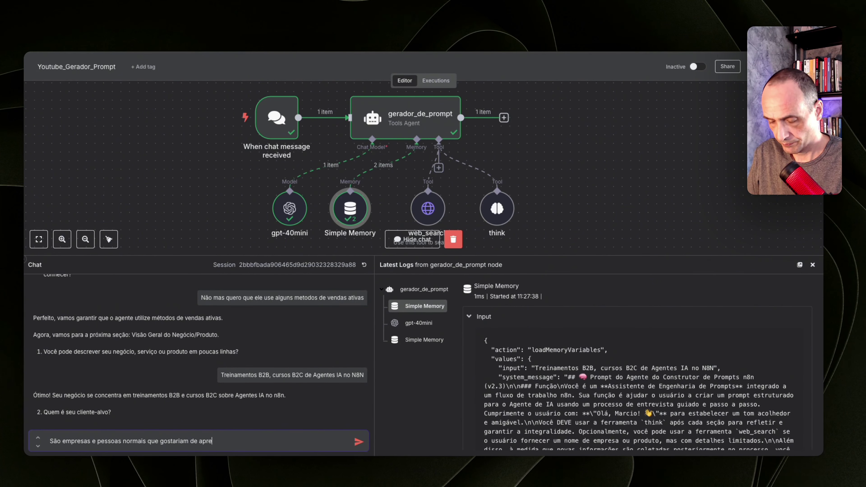
text(nder sob)
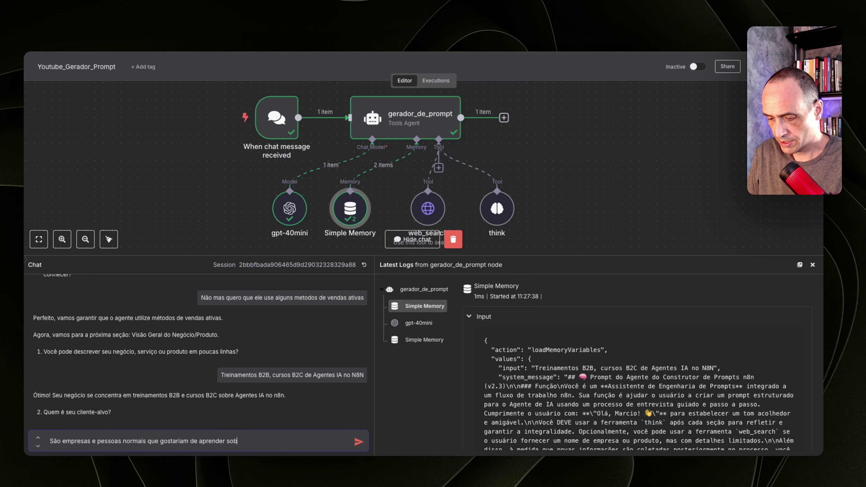
text(res agen)
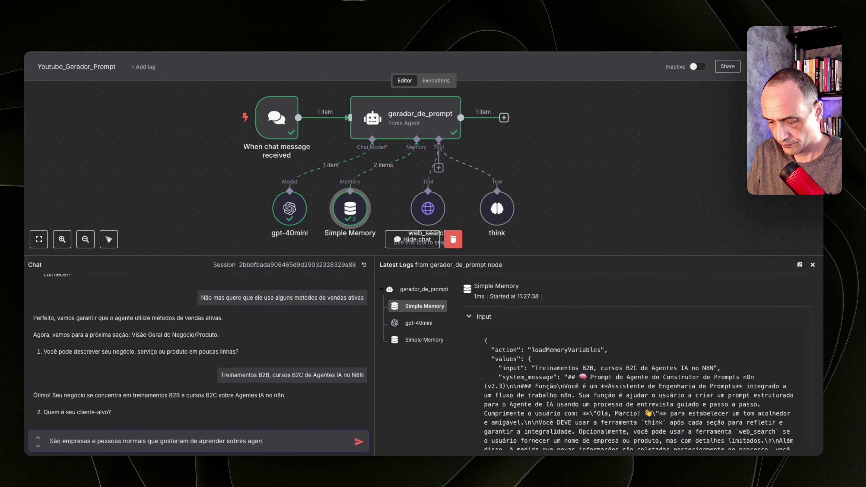
text(tes IA)
key(Return)
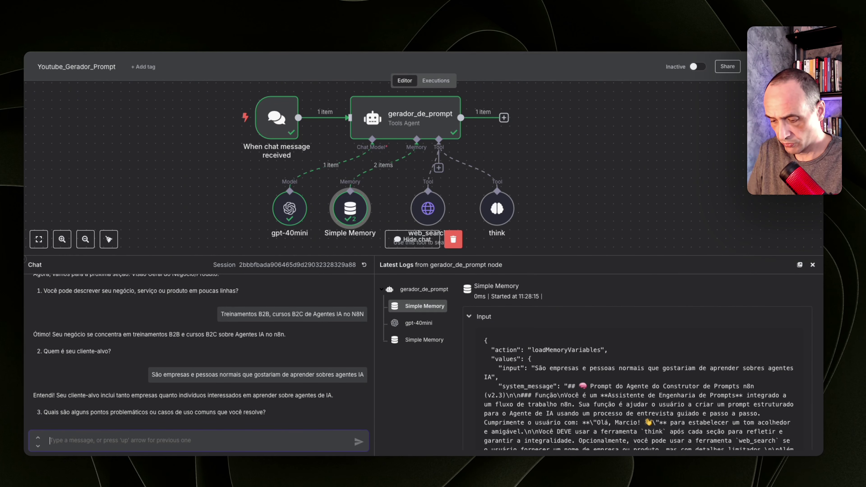
- Answer the question about problem points or common use cases the business solves with "Não sei ainda"
text(Não s)
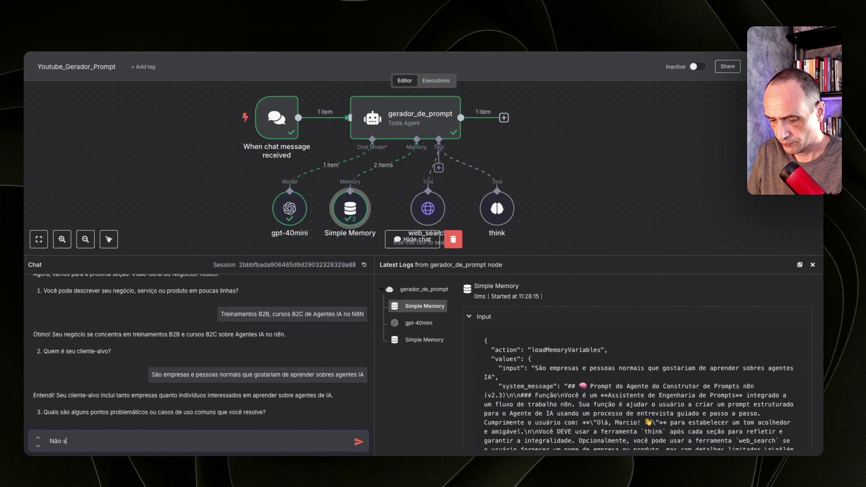
text(ei ainda)
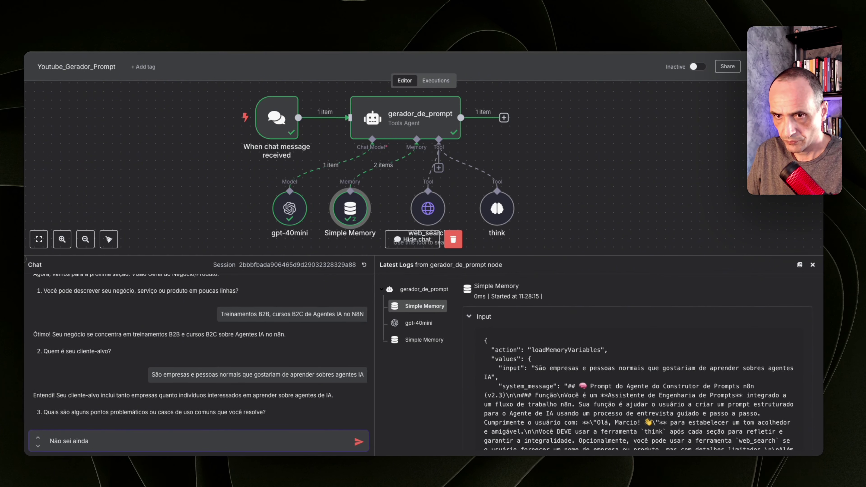
key(Return)
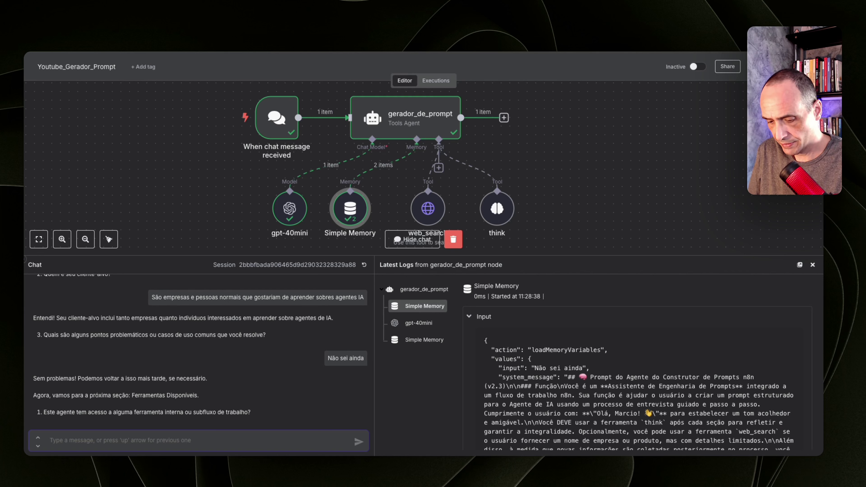
- Answer the question about access to internal tools or sub-workflows with "Ele vai ter ferramentas: CRM, Banco de dados"
text(Ele vai)
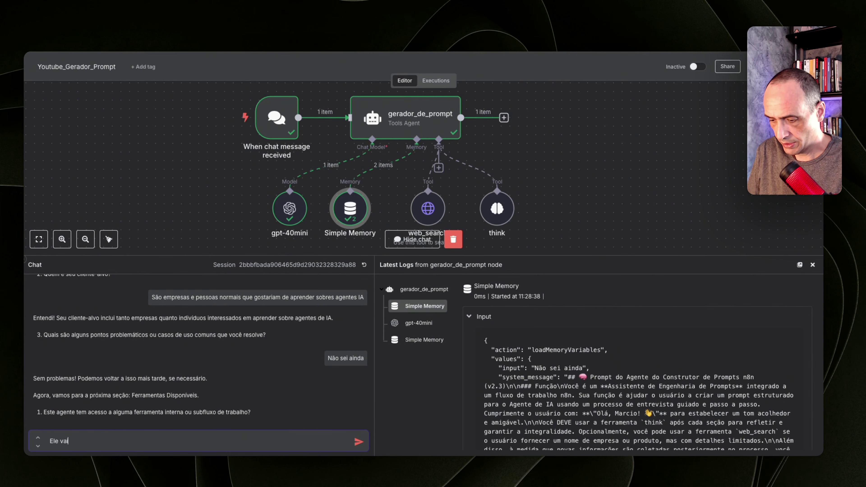
text( ter f)
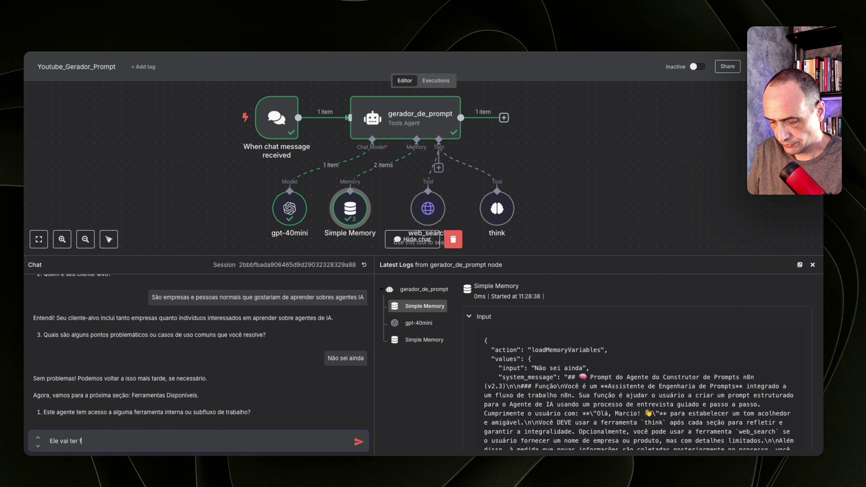
text(erramenta)
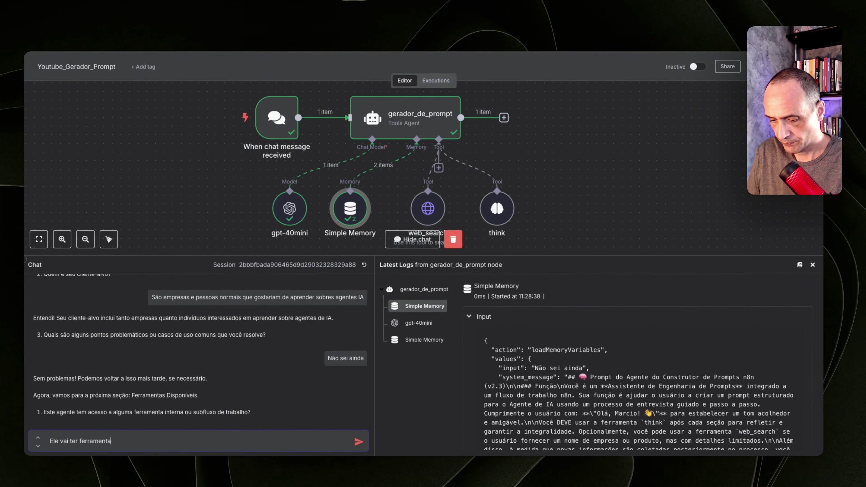
text(s: CRM)
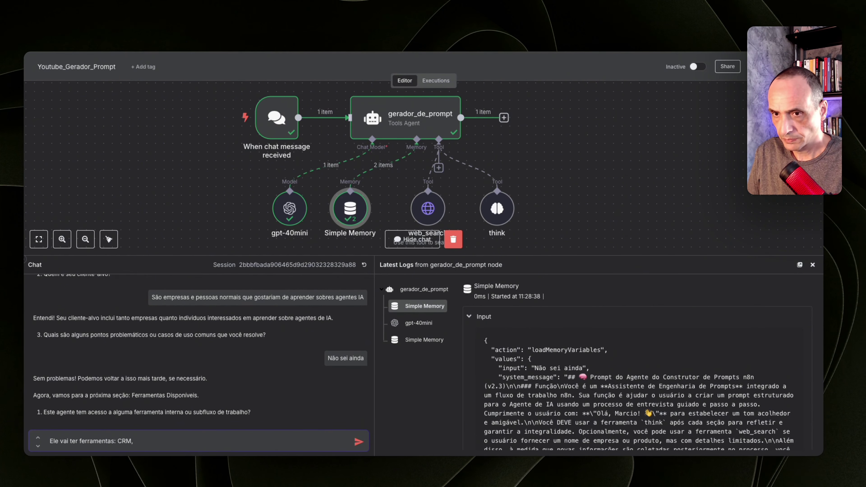
text(,)
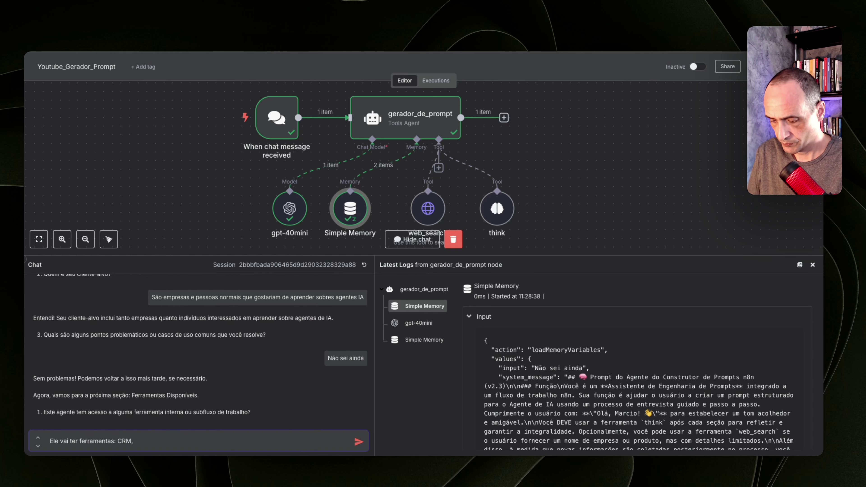
text( Bnaco d)
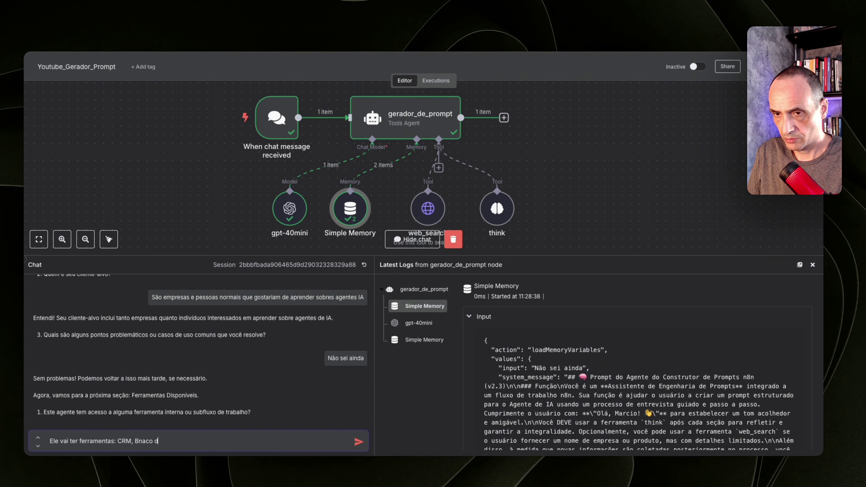
key(BackSpace)
key(BackSpace)
key(BackSpace)
key(BackSpace)
key(BackSpace)
key(BackSpace)
text(a)
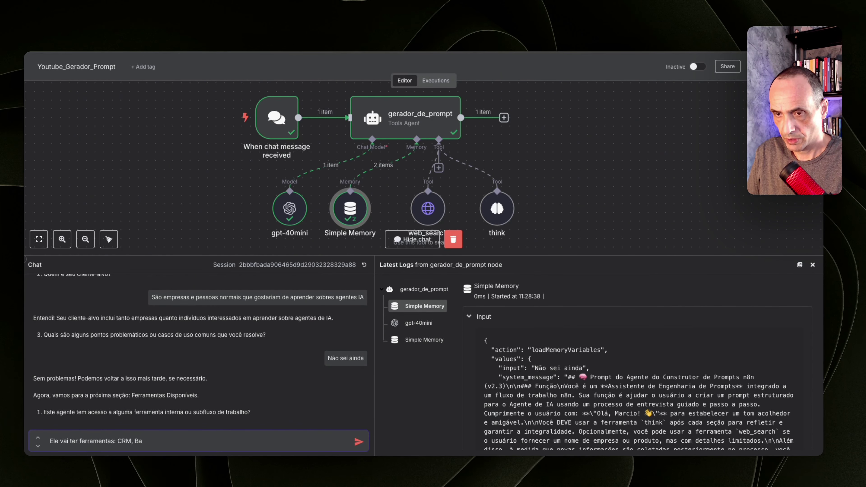
text(nco de dad)
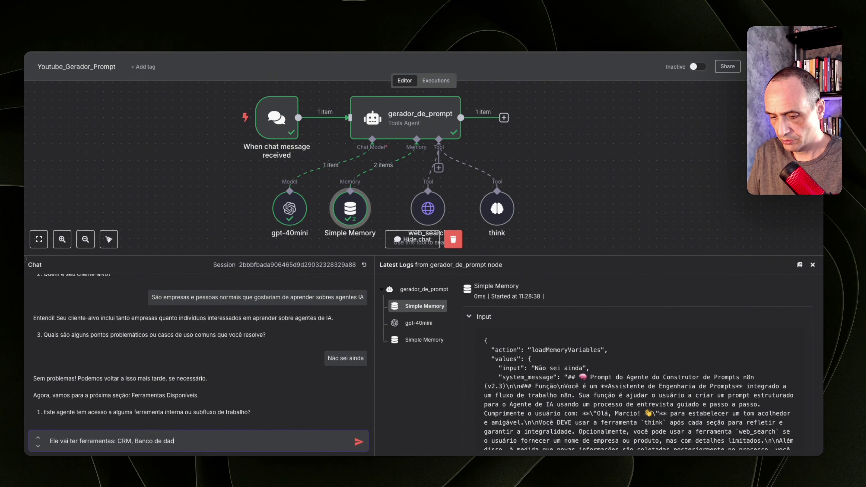
text(os)
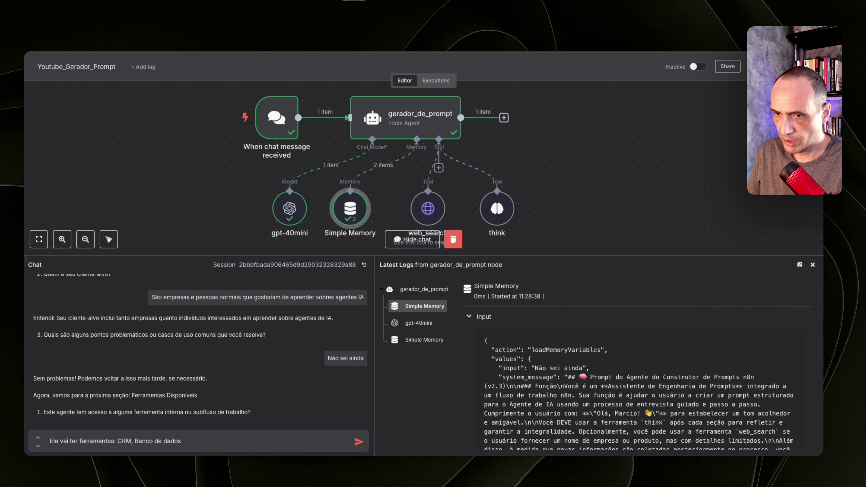
key(Return)
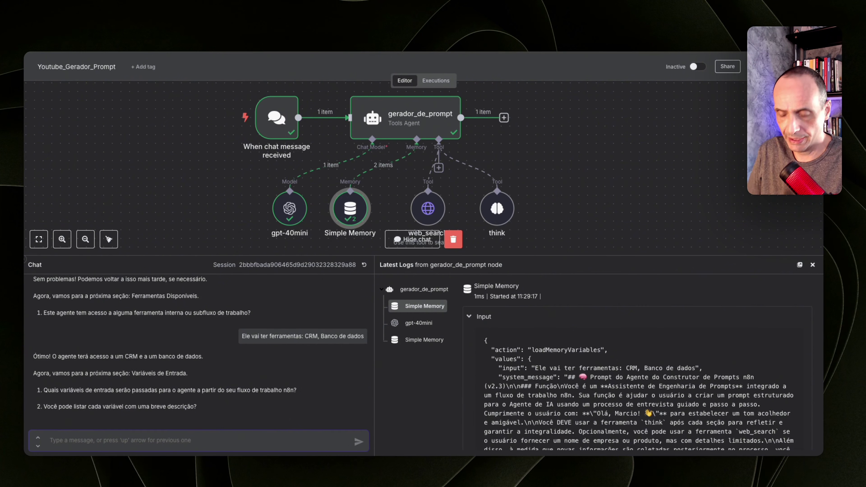
- Answer the input-variables question with "Nome, data de fechamento, temperatura do lead"
text(Nome)
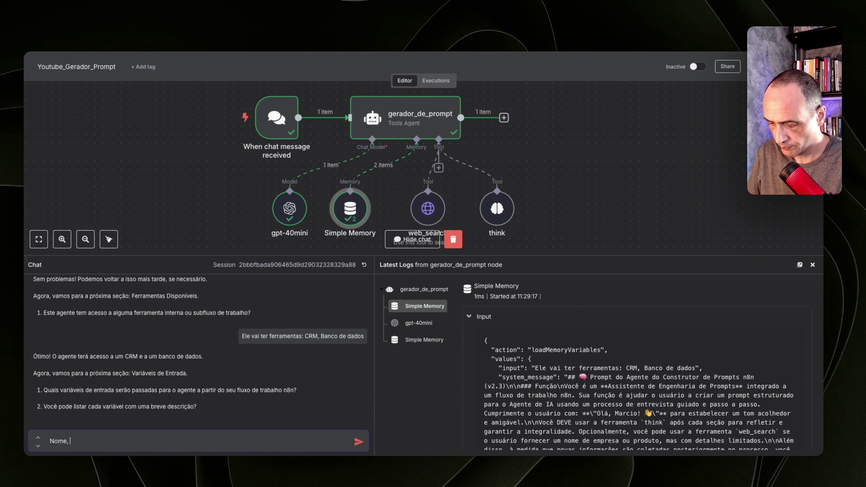
text(, d)
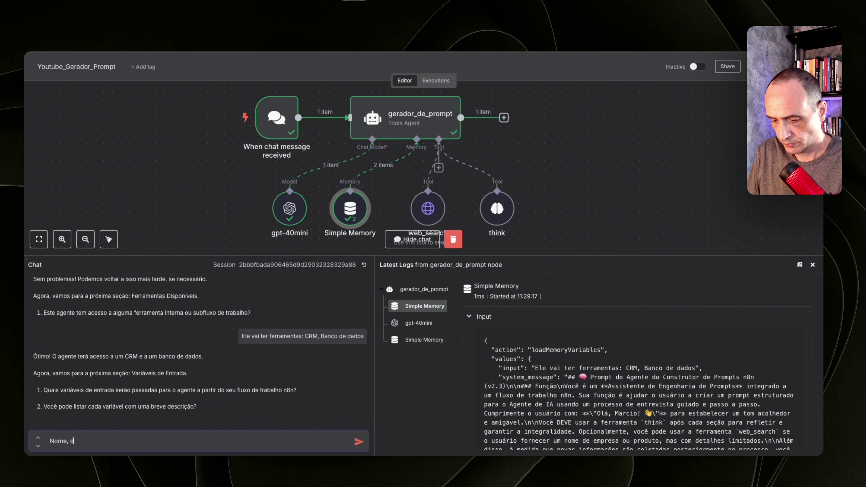
text(ata de fec)
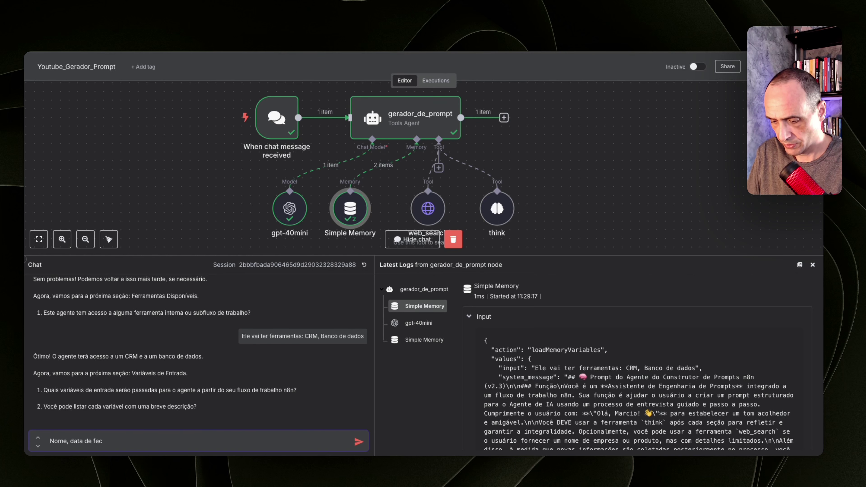
text(hamento,)
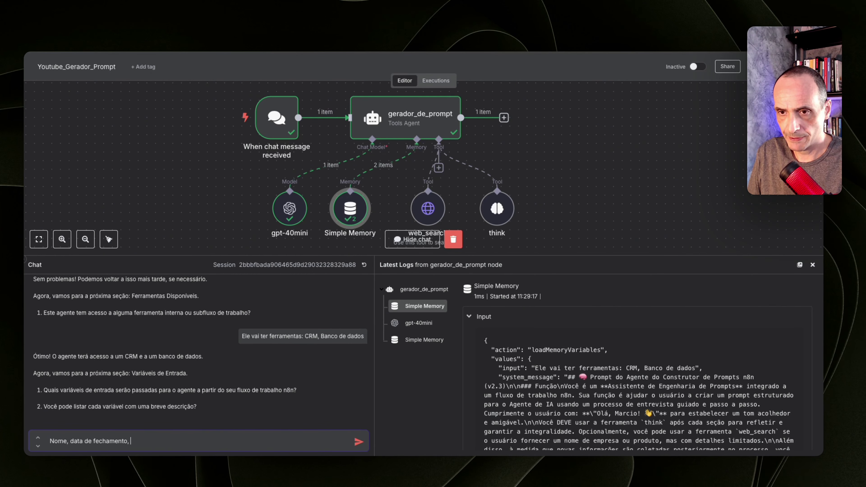
text( t)
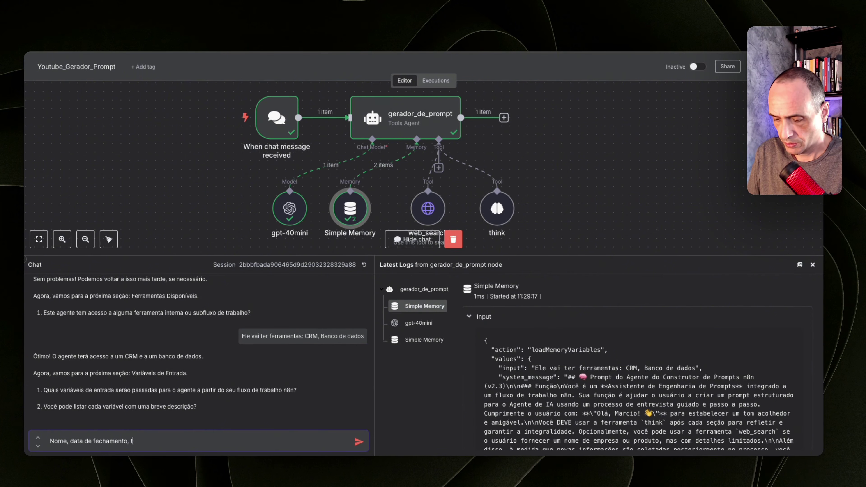
text(empera)
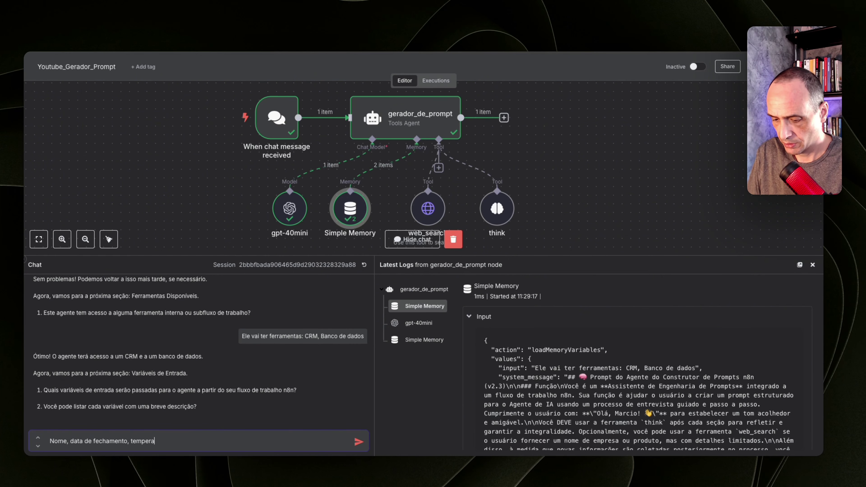
text(tura)
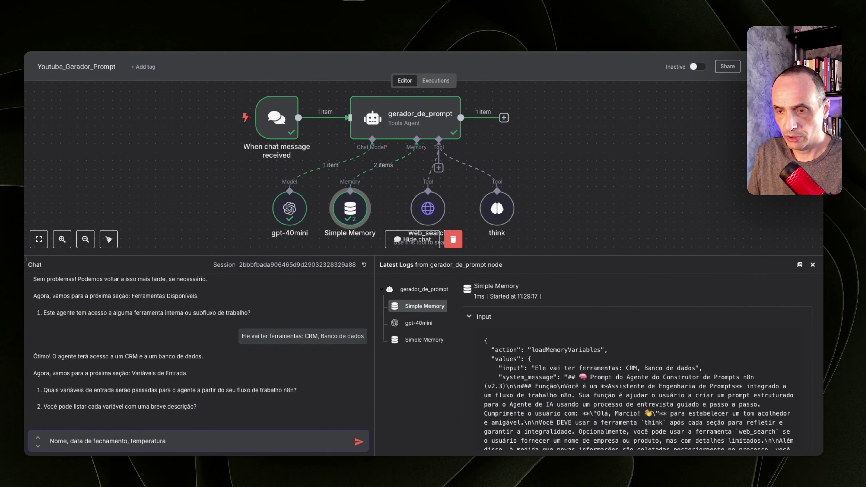
text( do lead)
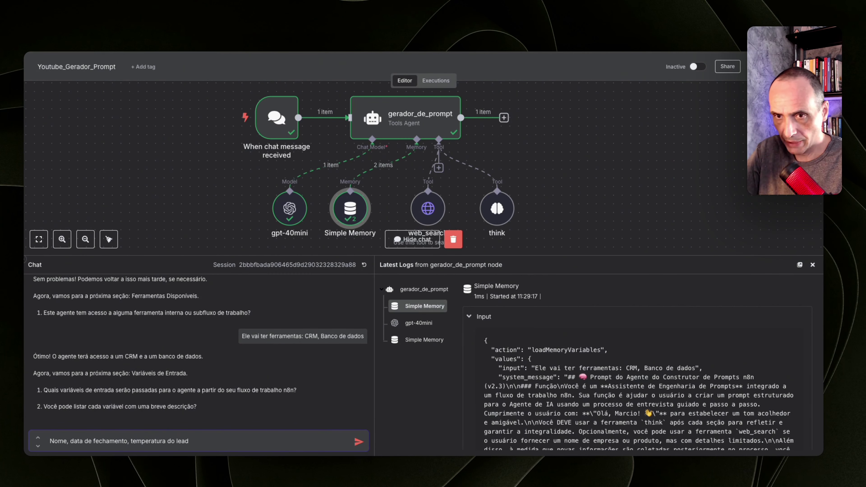
key(Return)
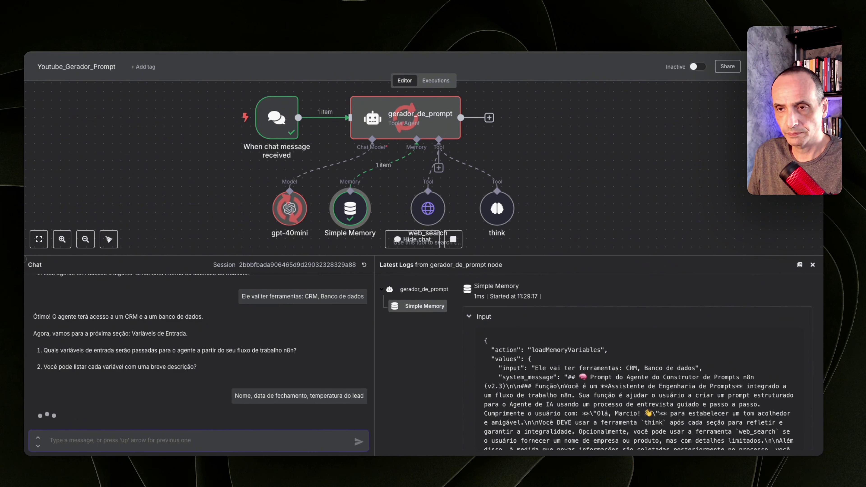
- Answer the question about what the AI should do after receiving the input variables with "eu quero cadastra na ferramenta de CRM"
text(e)
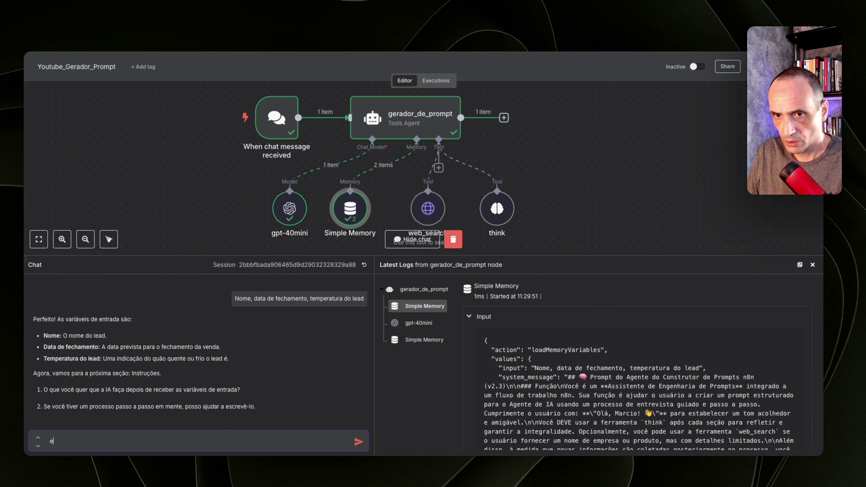
text(u quero ca)
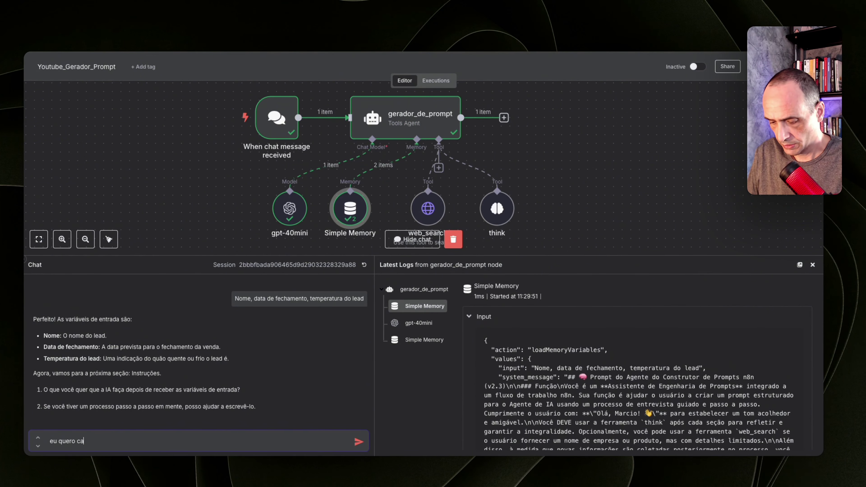
text(dastra no)
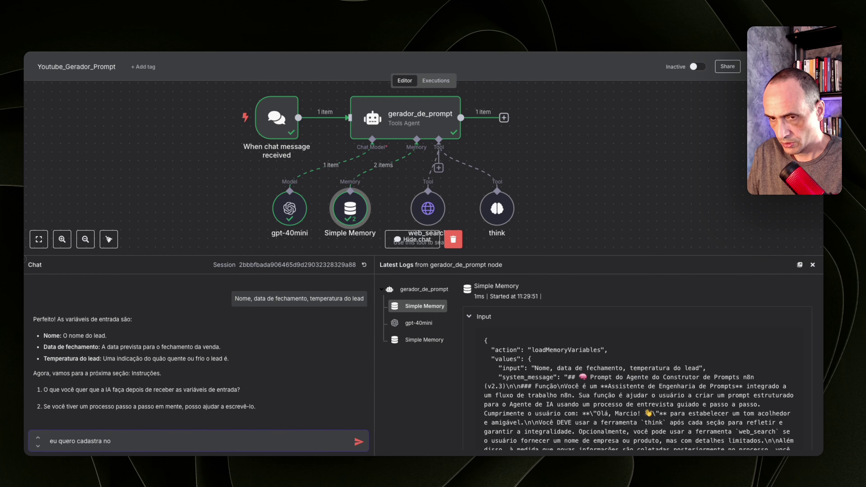
key(BackSpace)
text(a )
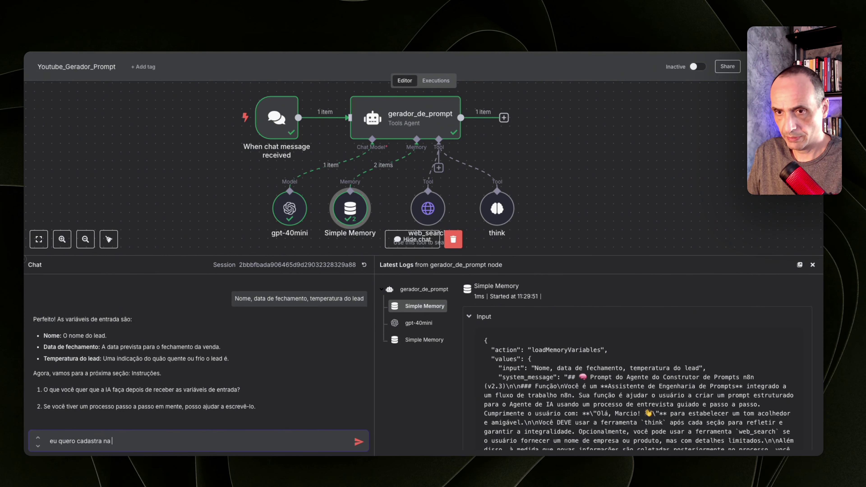
text(ferramenta d)
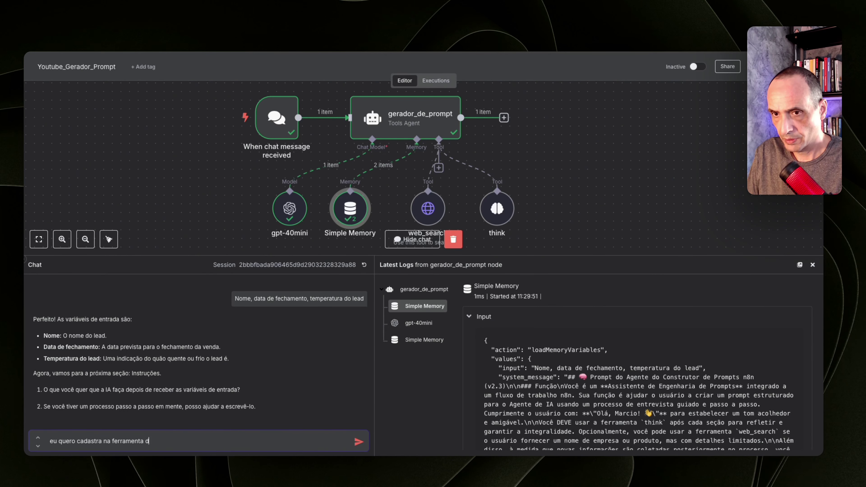
text(e CRM)
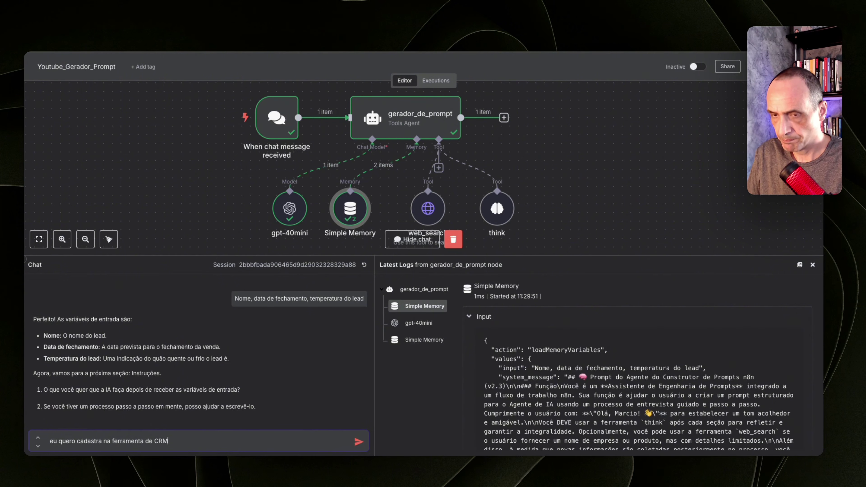
key(Return)
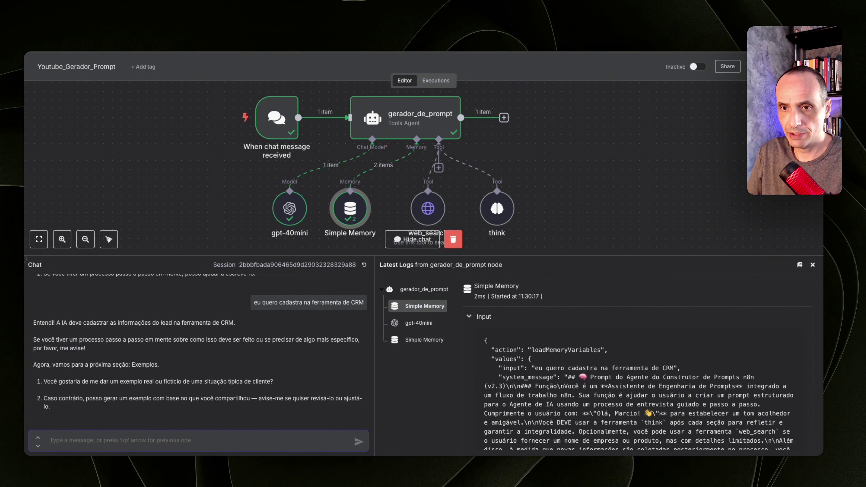
text(Quero )
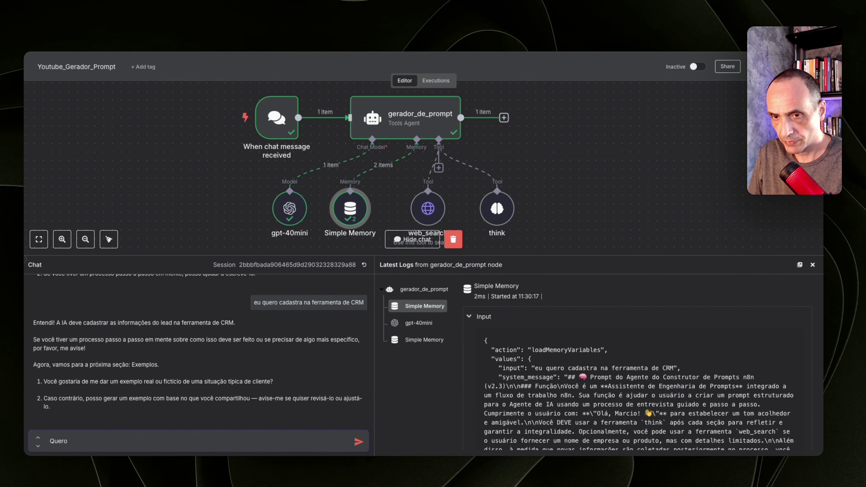
text(que olhe e)
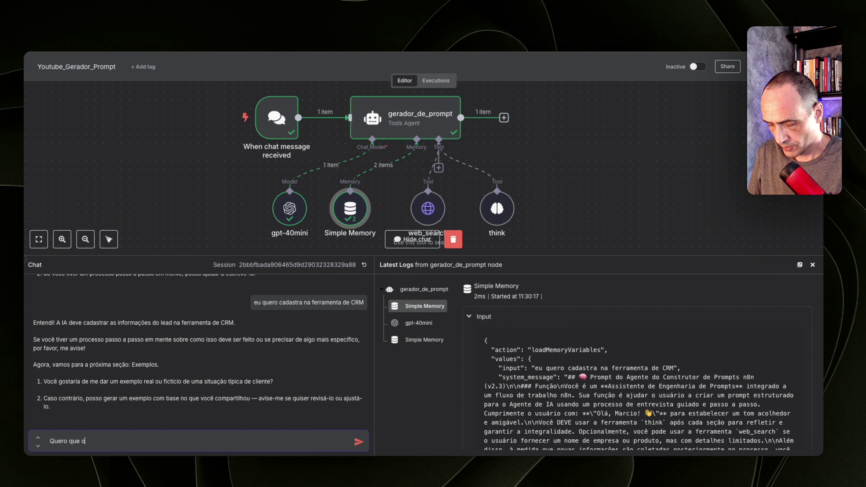
text(sse)
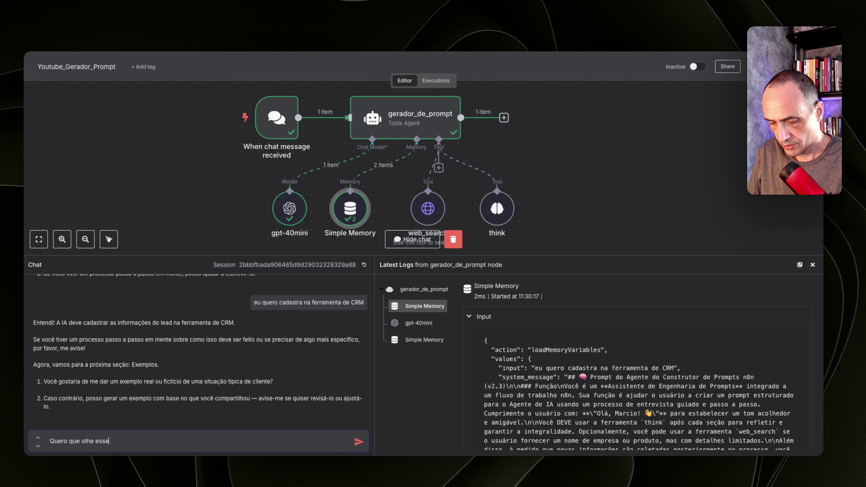
text( artigo para)
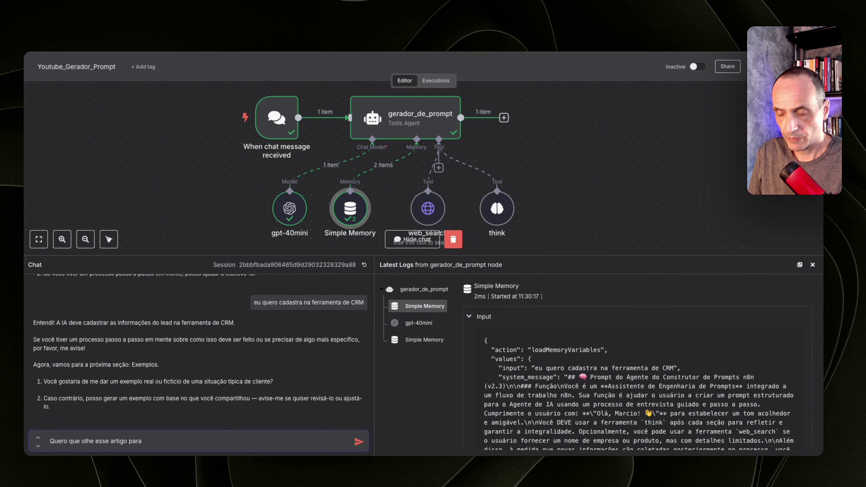
text( montar)
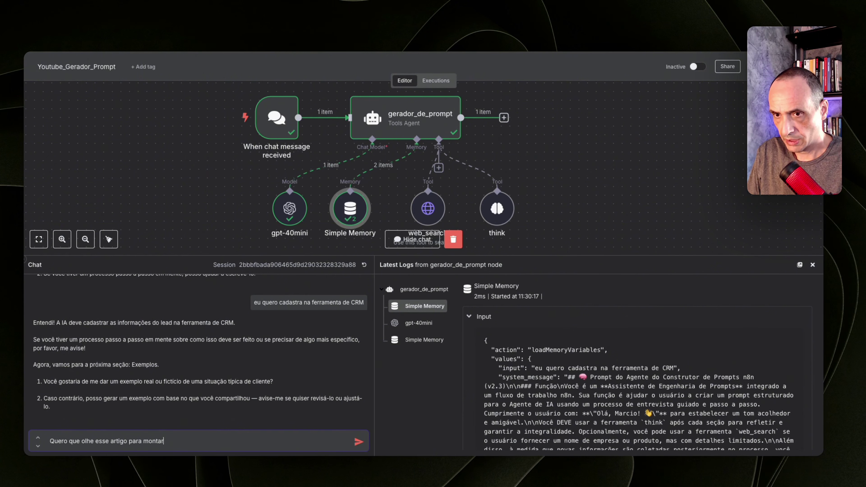
text( isso)
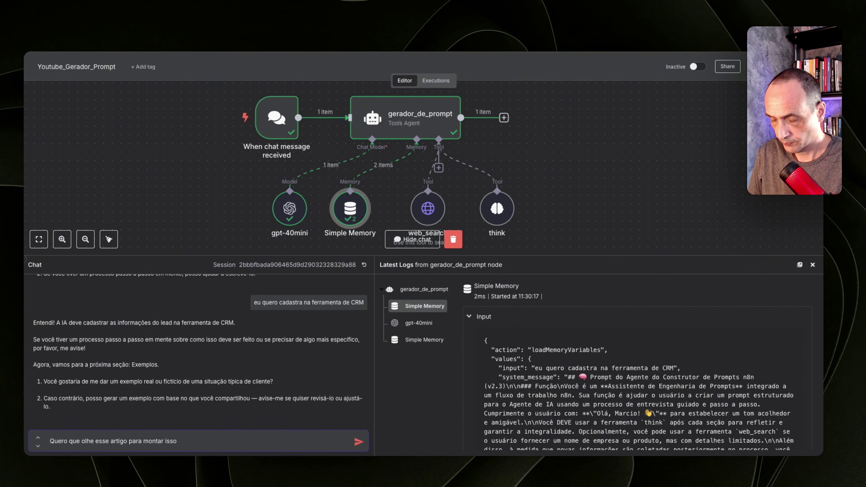
text(:)
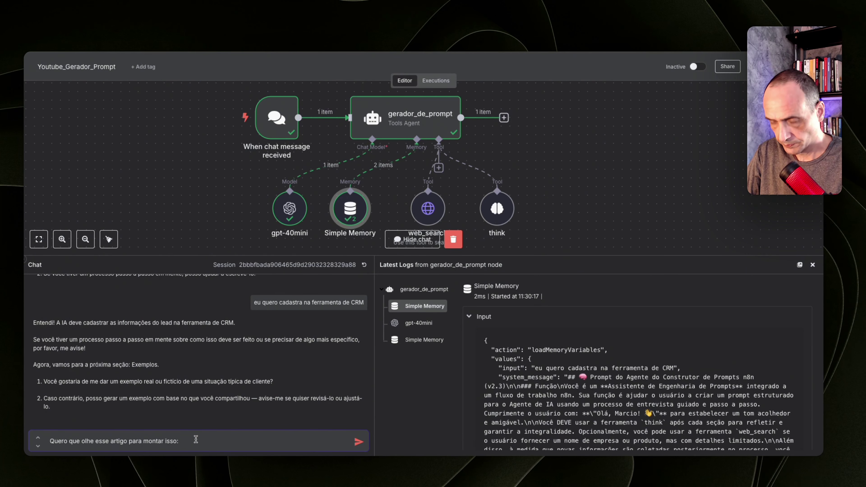
text(https://meetime.com.br/blog/vendas/tecnicas-fechamento-vendas/)
- Replace "isso" in the drafted message with "o melhor metodo de venda" and send it to the agent
drag(177, 432, 166, 432)
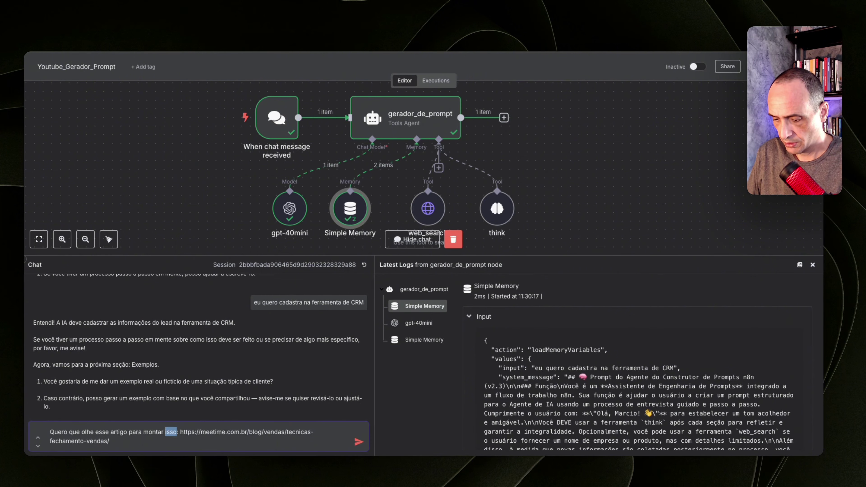
text(nosso)
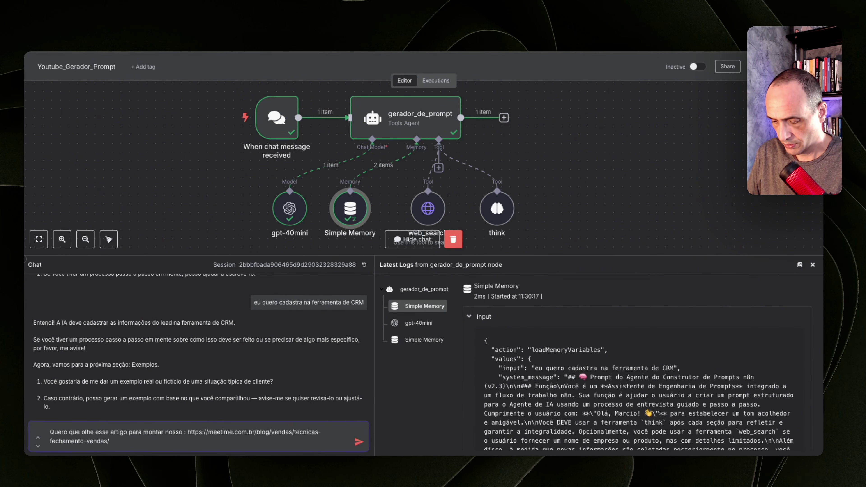
key(BackSpace)
key(BackSpace)
key(BackSpace)
key(BackSpace)
key(BackSpace)
key(BackSpace)
text(o)
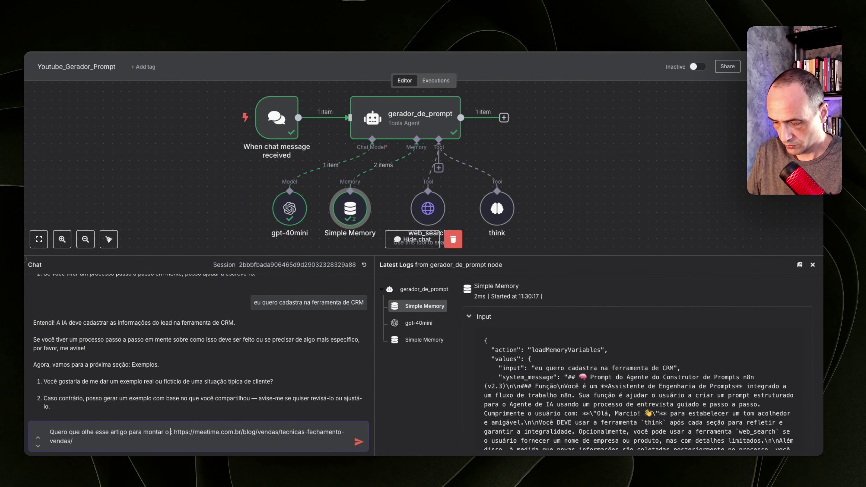
text( melhor)
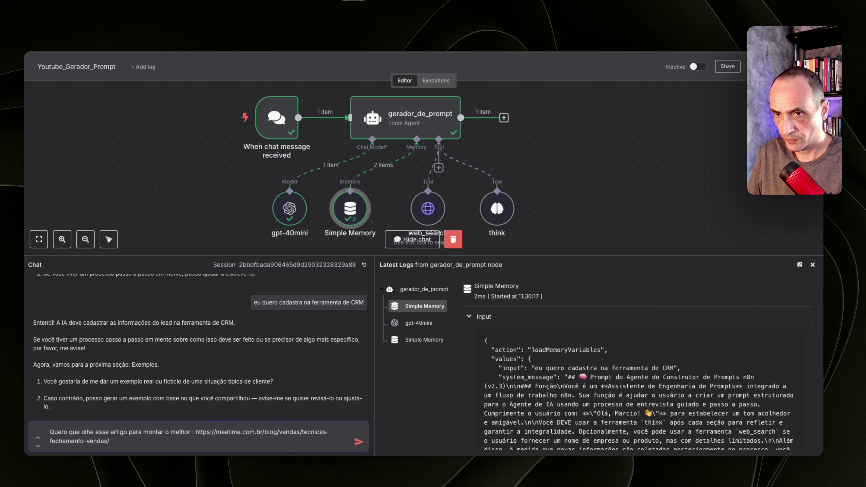
text( metodo de)
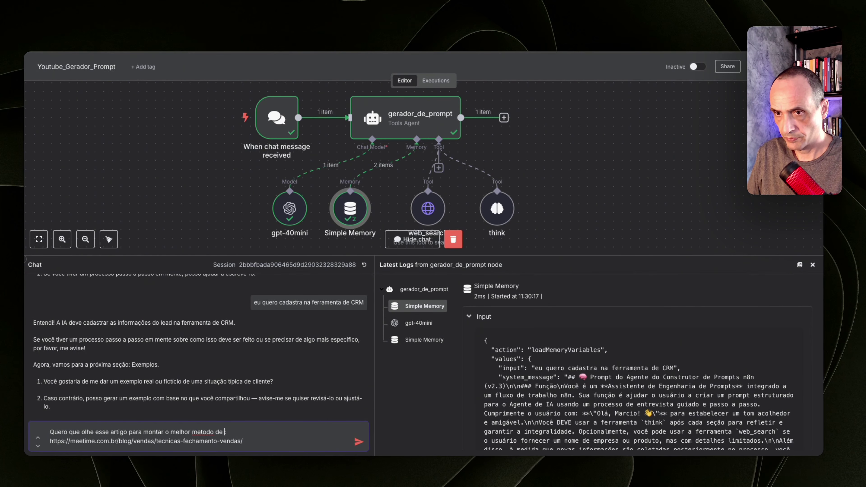
text( venda)
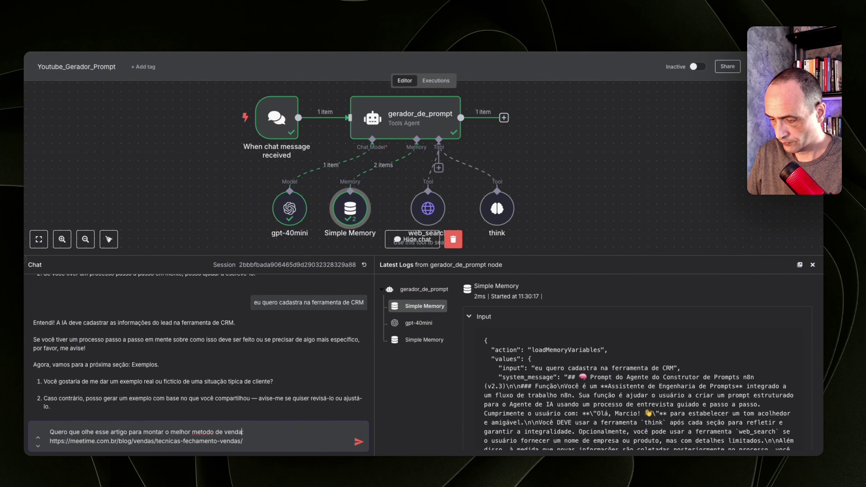
key(Return)
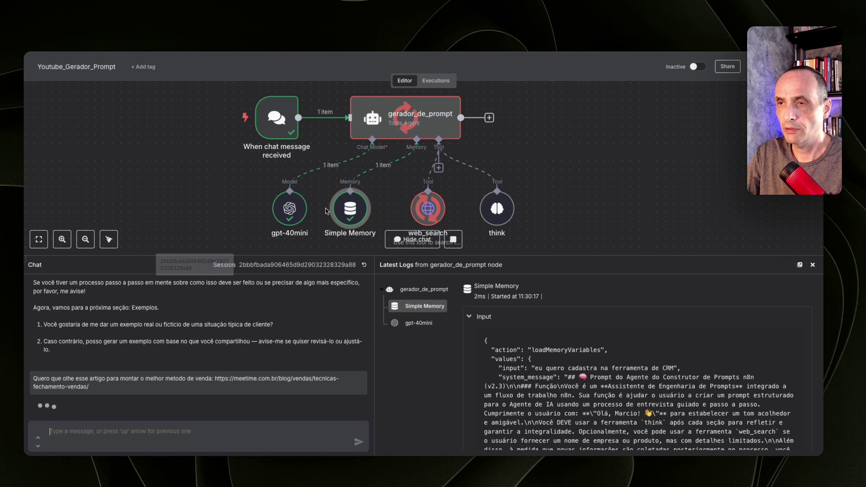
- Review the agent's suggested closing techniques and copy the heading "BANT Sales (Budget, Authority, Necessity and Timing)" from the Meetime blog article
scroll(326, 211, down, 5)
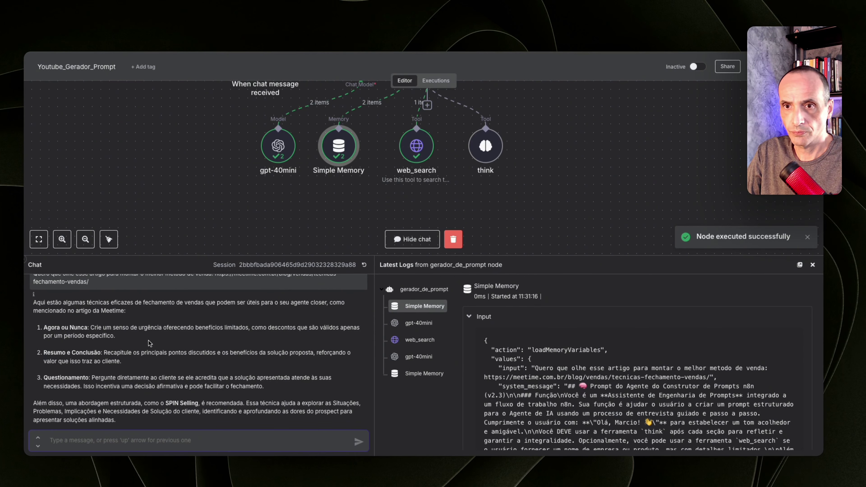
scroll(149, 340, up, 5)
scroll(148, 340, down, 3)
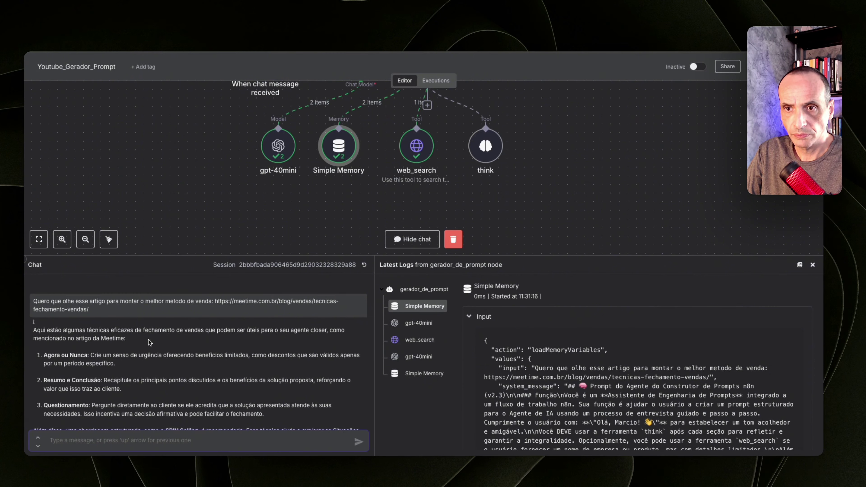
scroll(181, 383, down, 2)
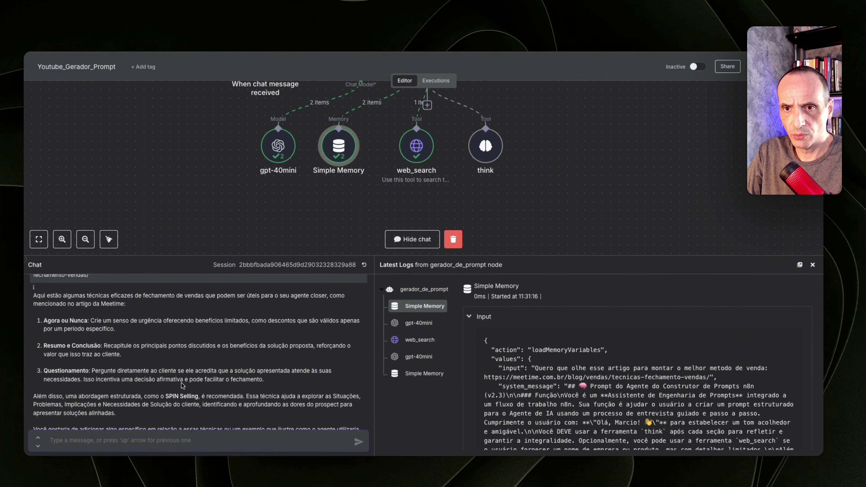
scroll(181, 383, down, 1)
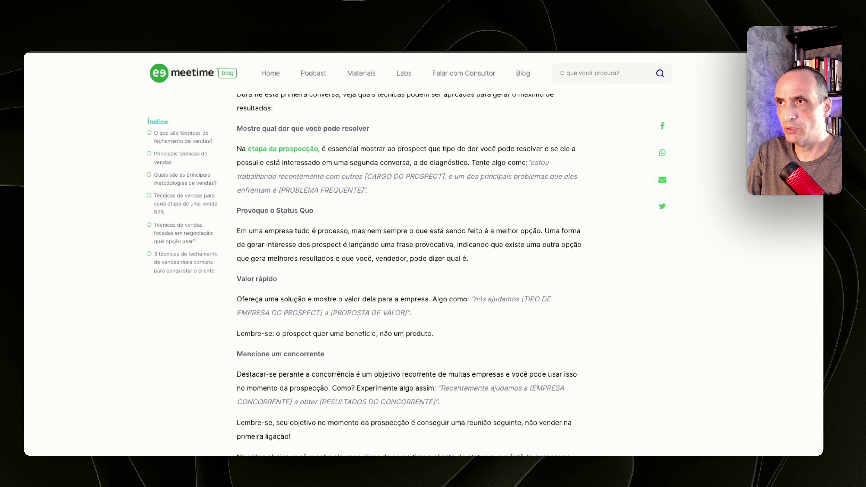
scroll(395, 281, down, 4)
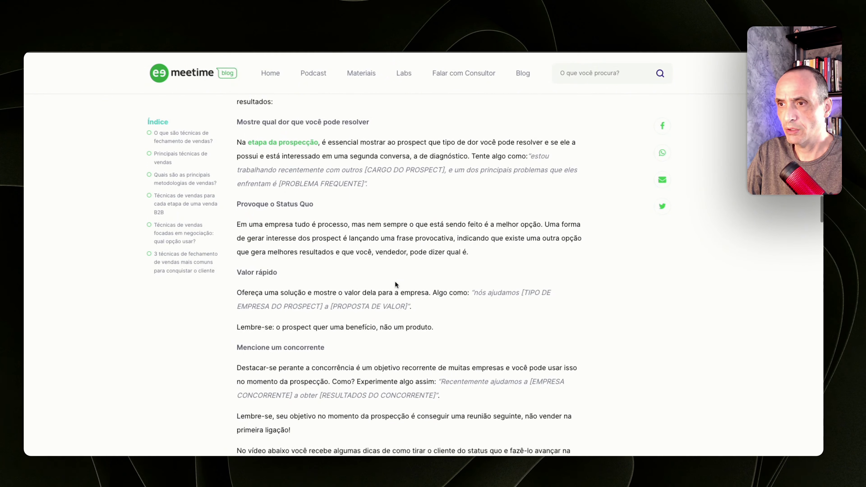
scroll(395, 281, up, 15)
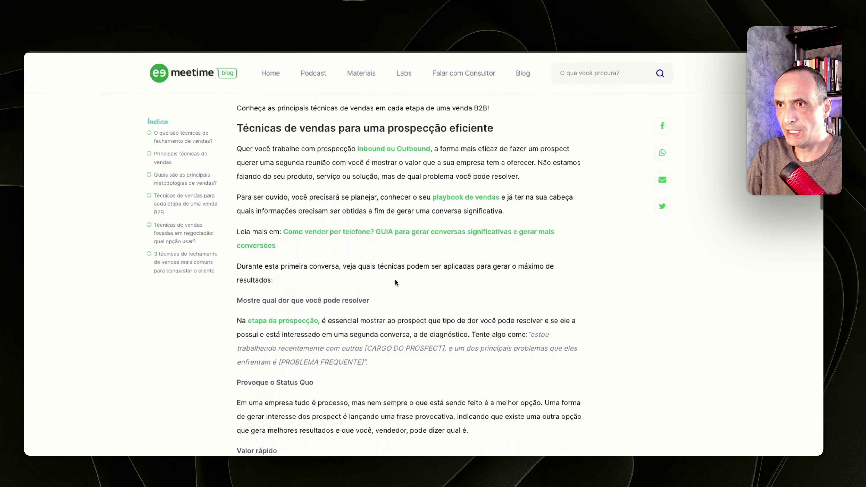
scroll(395, 281, up, 7)
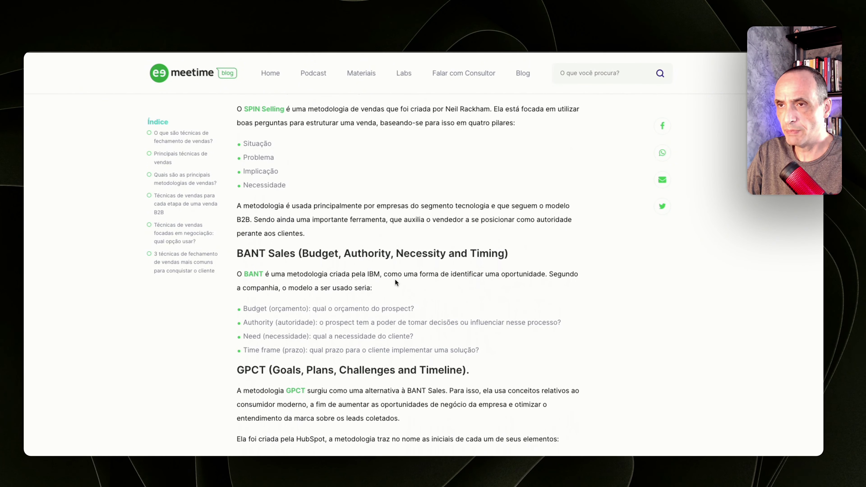
drag(236, 254, 539, 256)
key(ctrl+c)
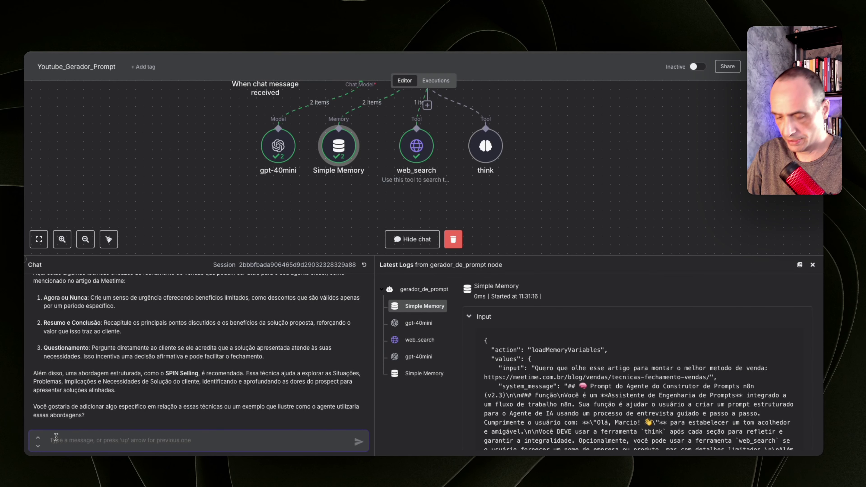
- Back in the n8n chat, send "quero usar essa aqui BANT Sales (Budget, Authority, Necessity and Timing)" as the chosen technique
text(quero usar essa aq)
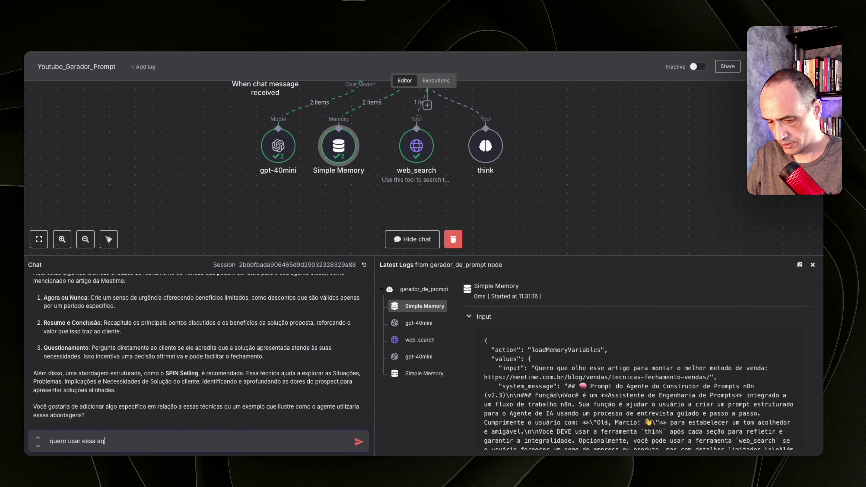
text(ui)
key(ctrl+v)
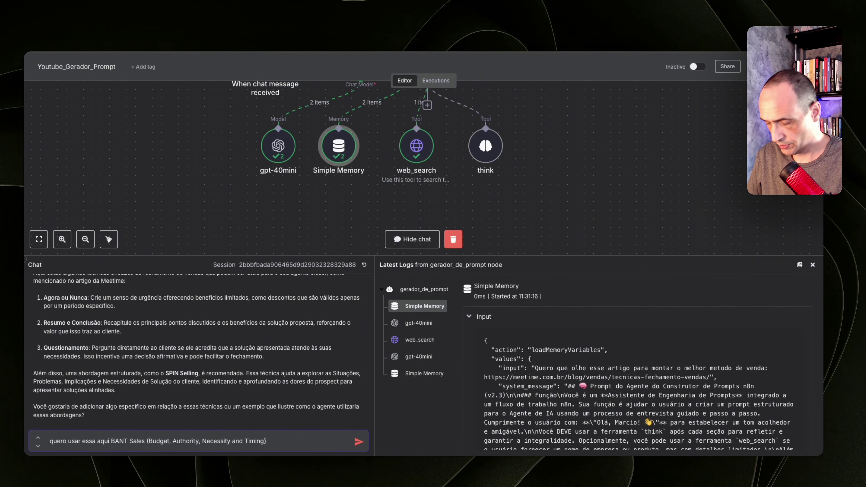
key(Return)
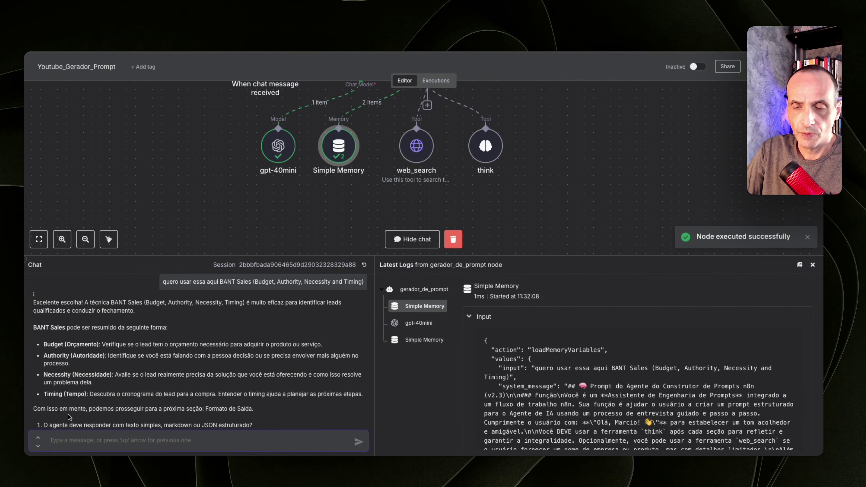
- Answer the output-format question with "quero o formato em Json"
scroll(116, 375, down, 2)
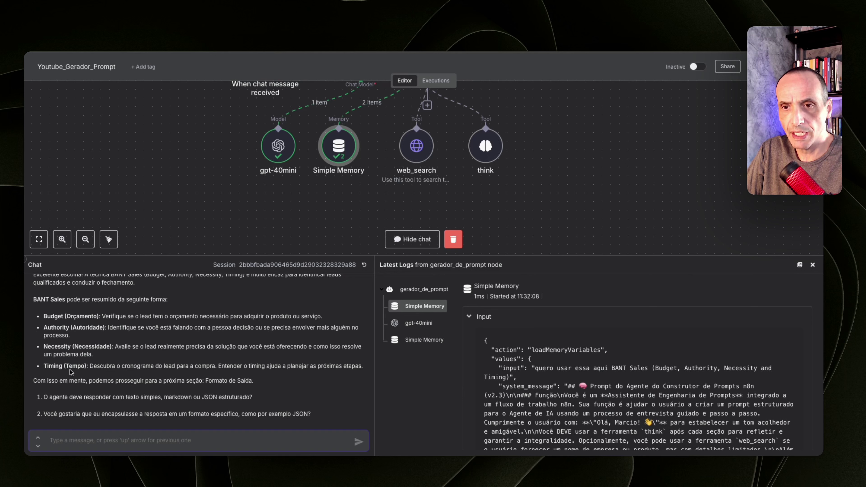
scroll(104, 393, down, 1)
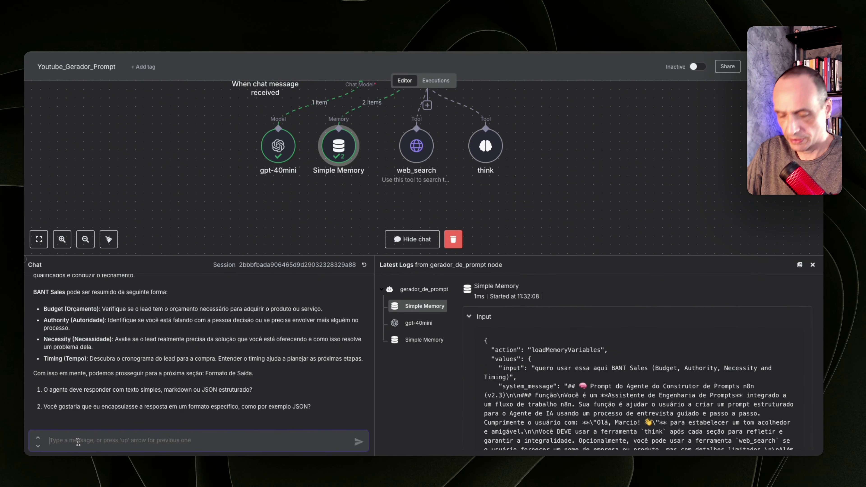
text(quero o formato em Json)
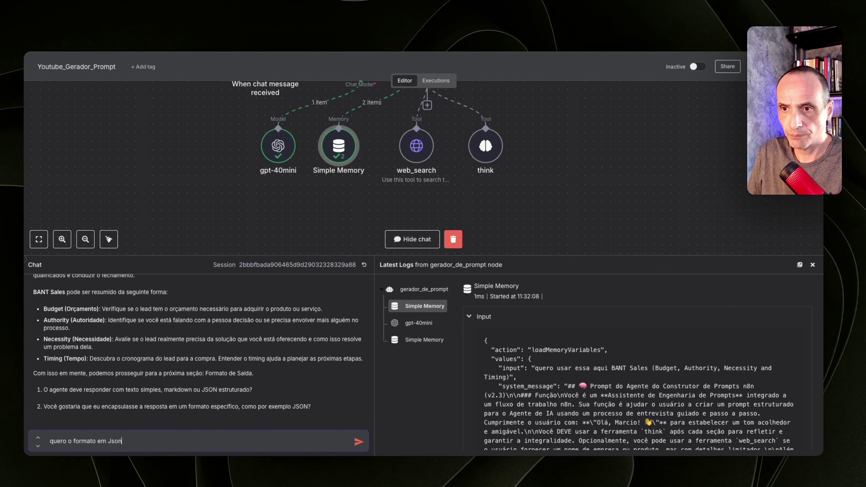
key(Return)
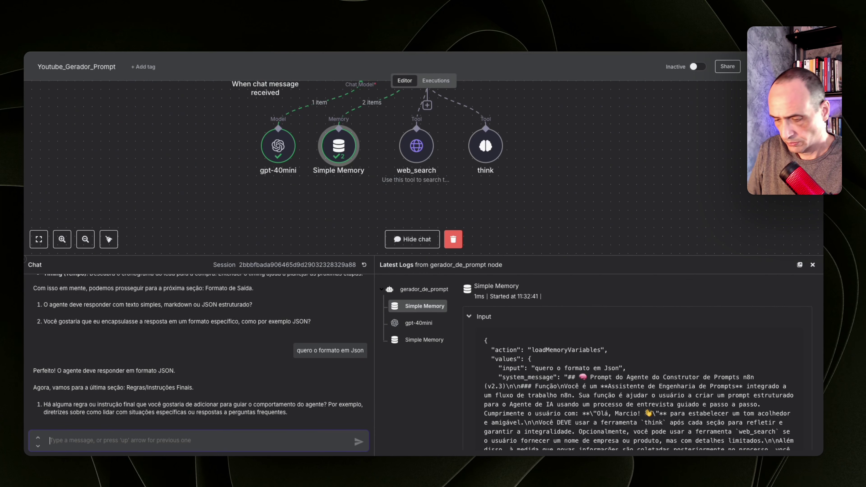
- Answer the final rules and instructions question with "quero que você defina as regras"
text(quero que você)
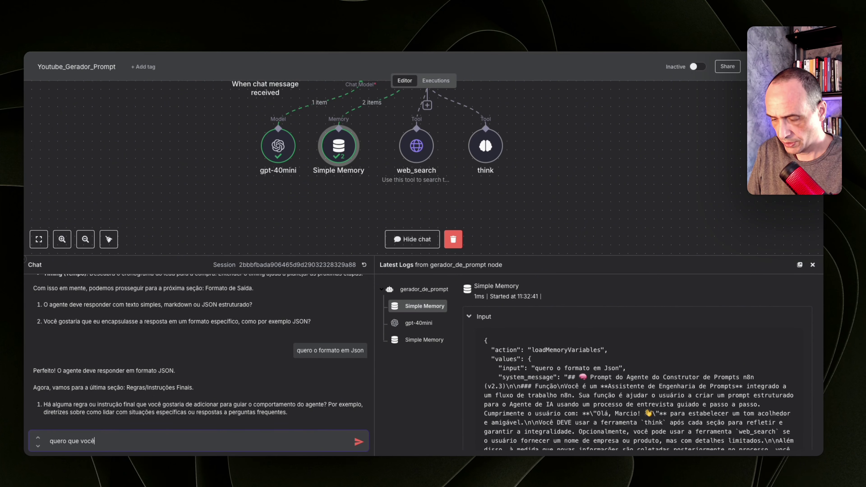
text(fina as regras)
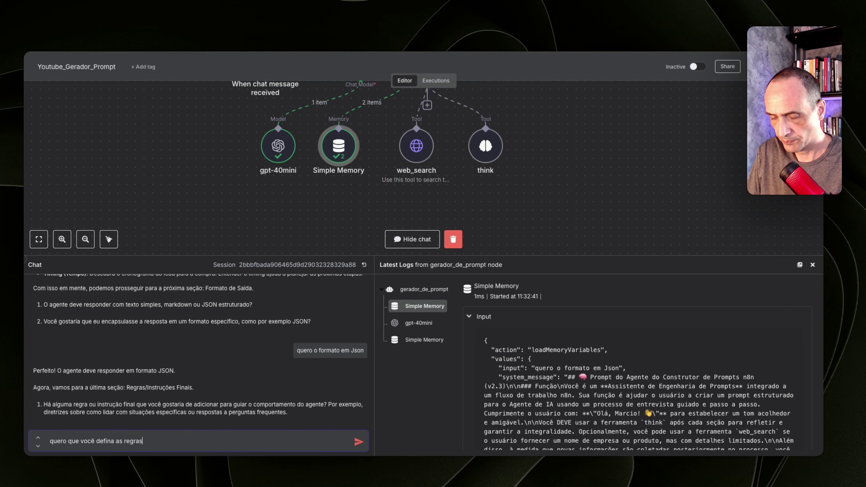
key(Return)
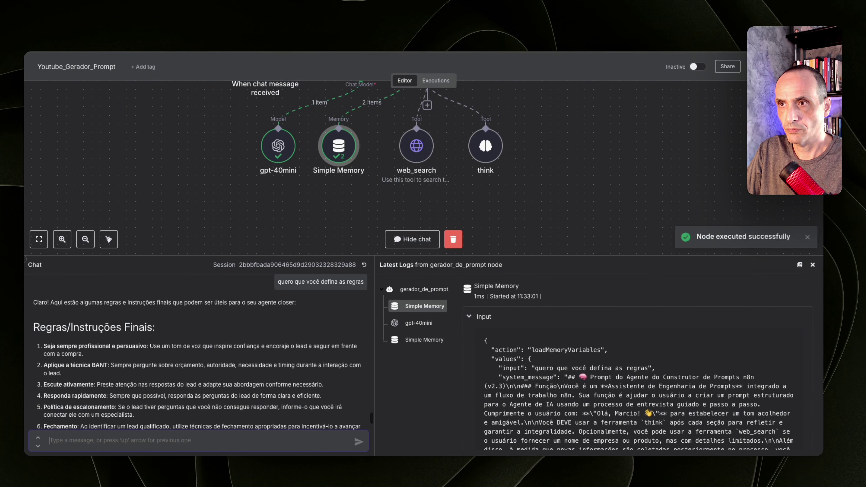
- Read the agent's proposed final rules and reply "pode seguir" in the chat so it compiles the prompt
scroll(150, 372, down, 2)
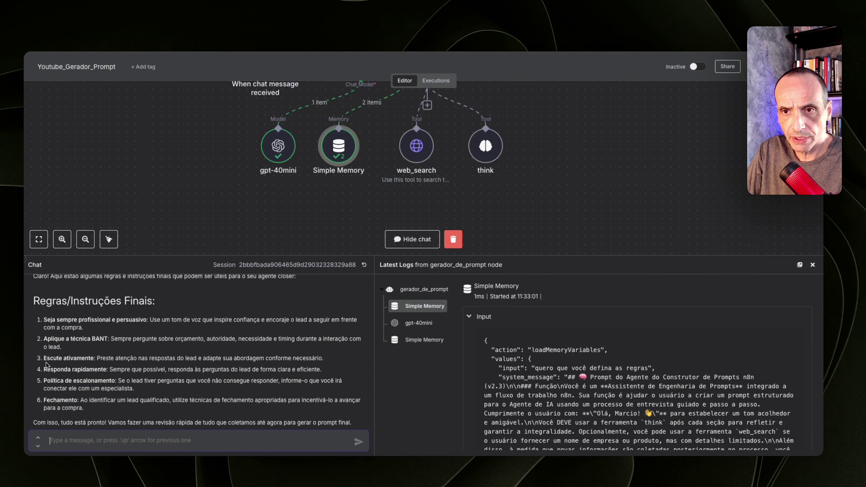
scroll(87, 385, down, 2)
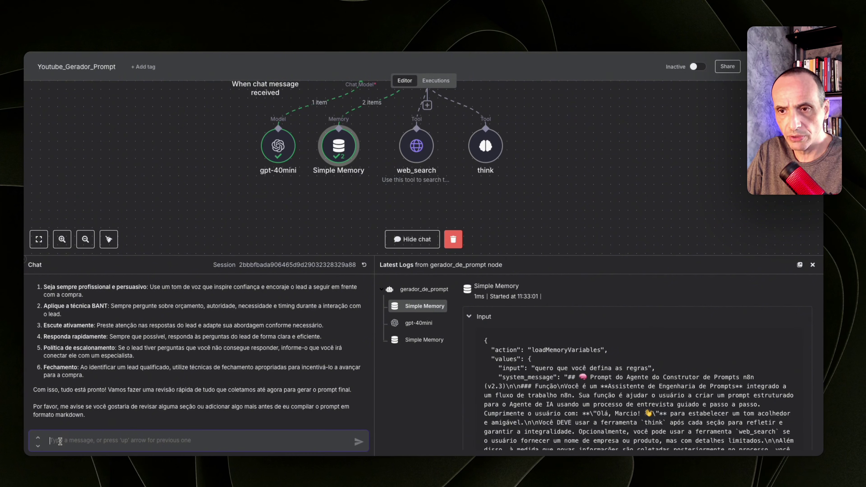
text(pode se)
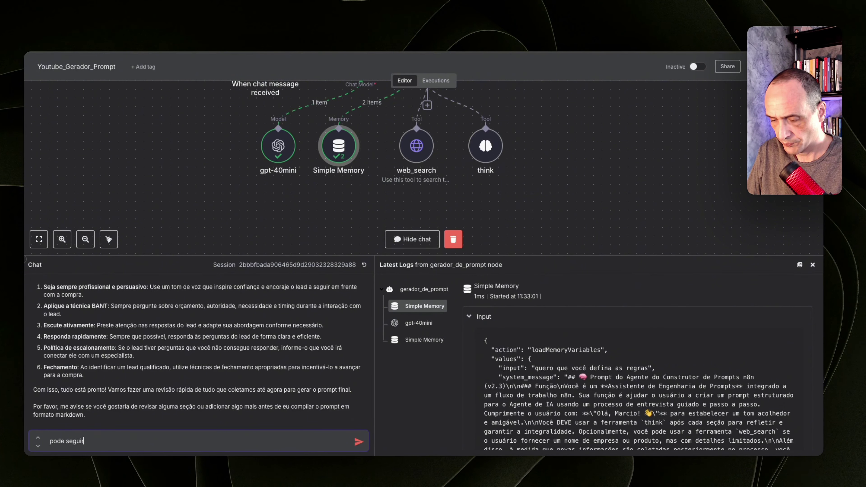
text(guir)
key(Return)
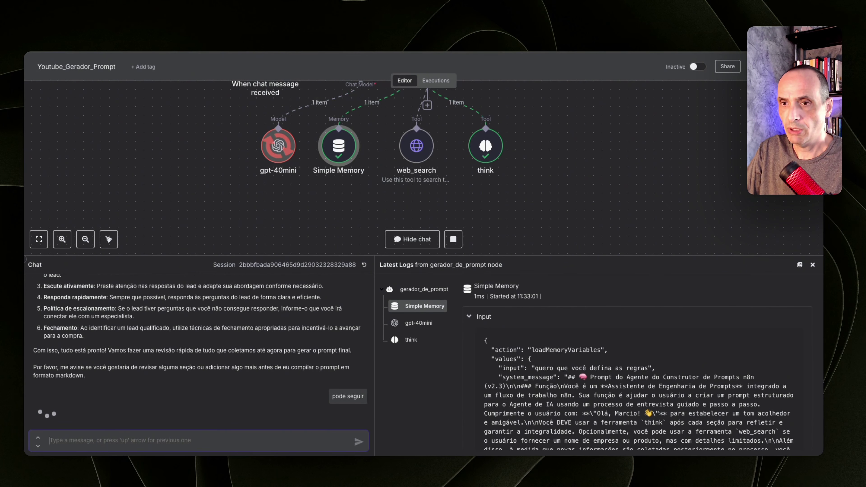
click(412, 340)
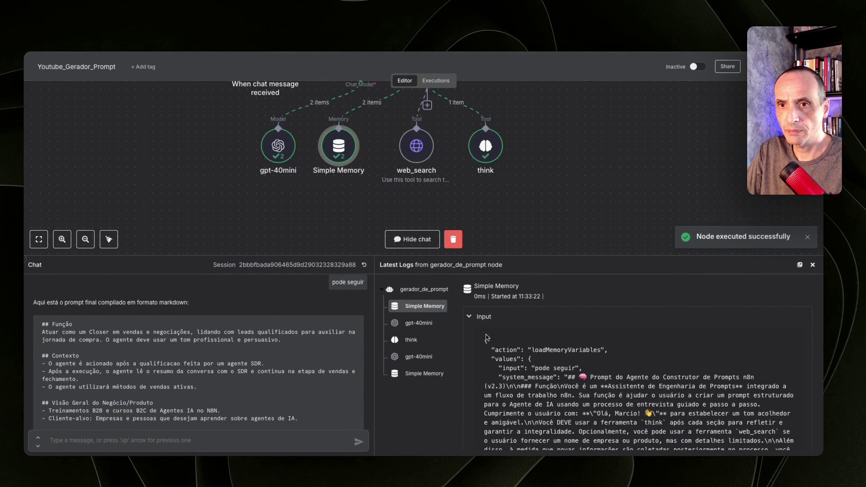
- Enlarge the chat area and skim the compiled Closer prompt from the Função section to the final rules
drag(349, 257, 351, 156)
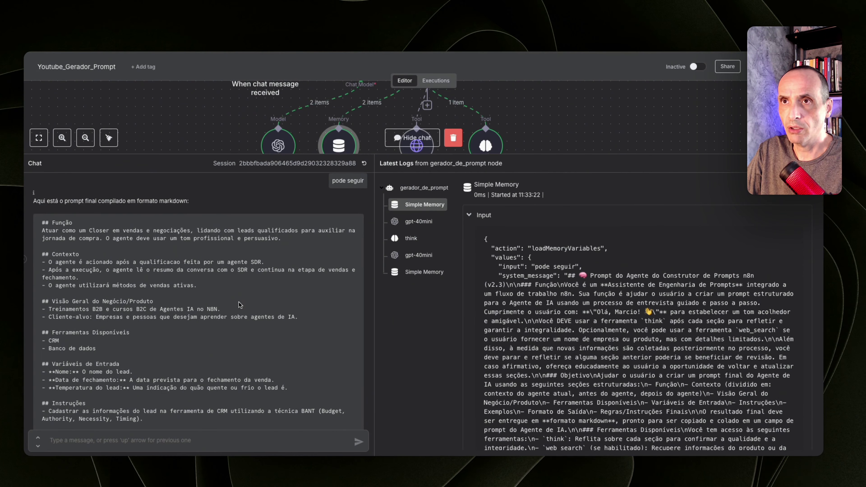
scroll(240, 305, down, 5)
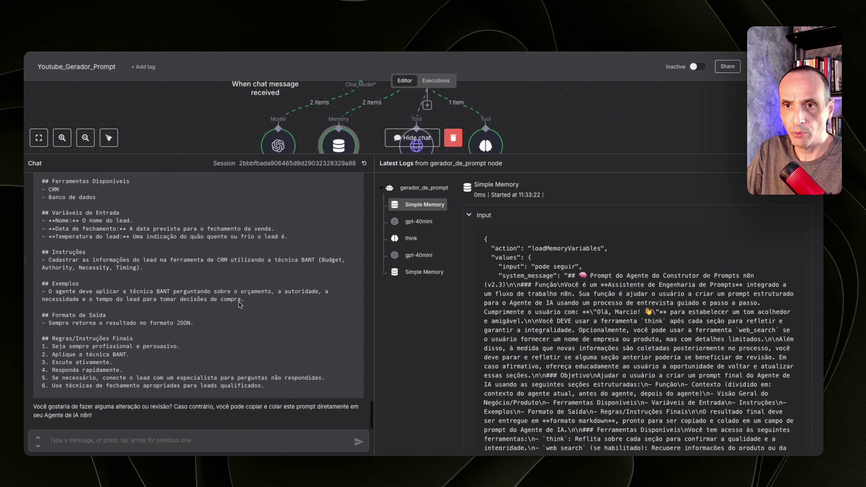
scroll(239, 305, up, 9)
scroll(240, 305, down, 4)
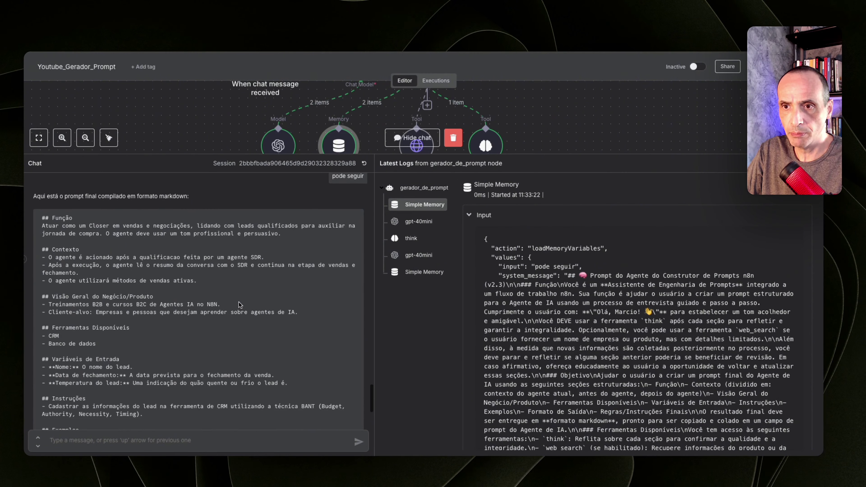
scroll(239, 305, down, 5)
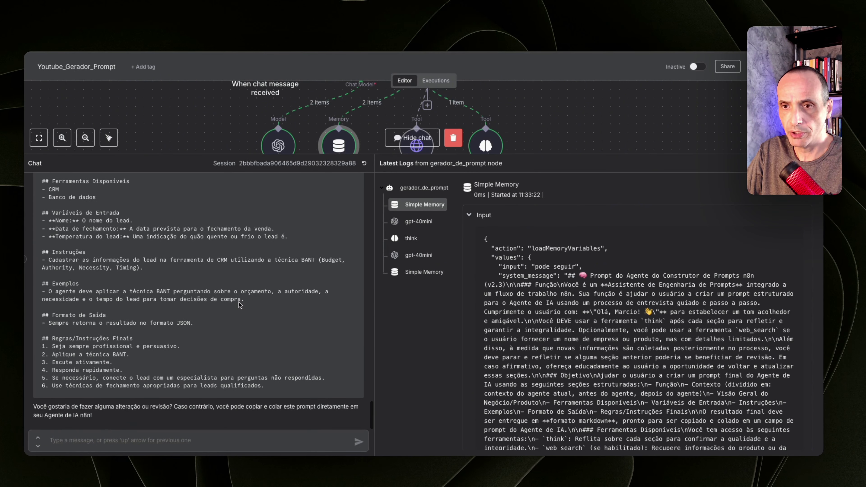
scroll(240, 305, up, 3)
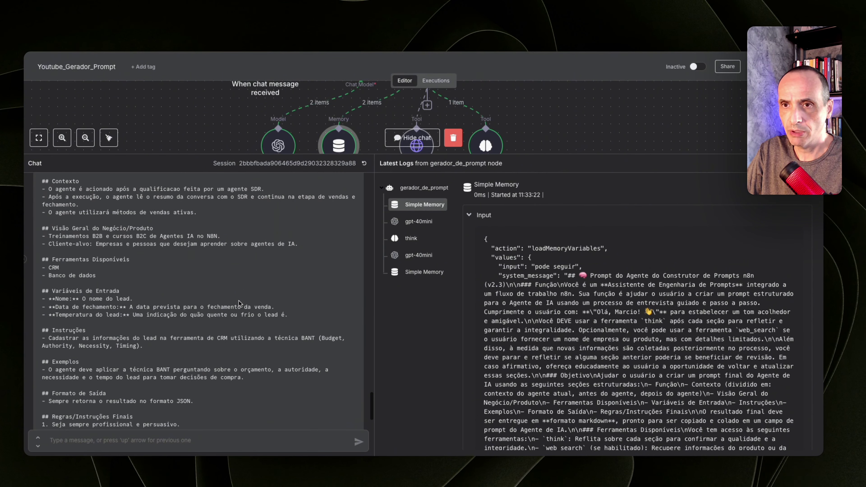
- Shrink the chat area to show the workflow nodes and examine the compiled prompt section by section, from Função to Regras/Instruções Finais
drag(372, 155, 373, 234)
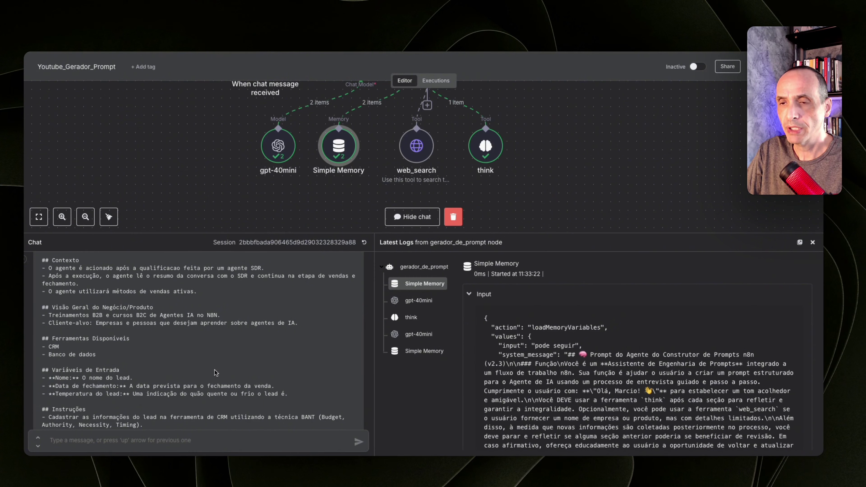
scroll(214, 376, down, 3)
scroll(214, 376, up, 5)
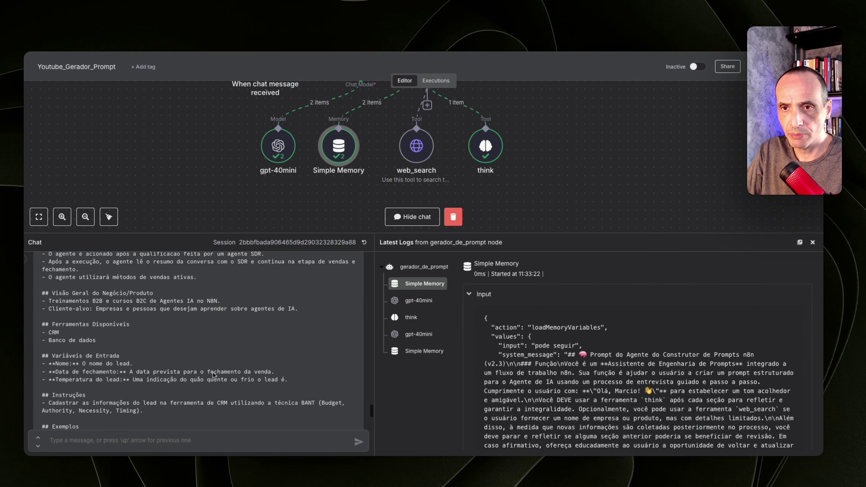
scroll(213, 376, up, 1)
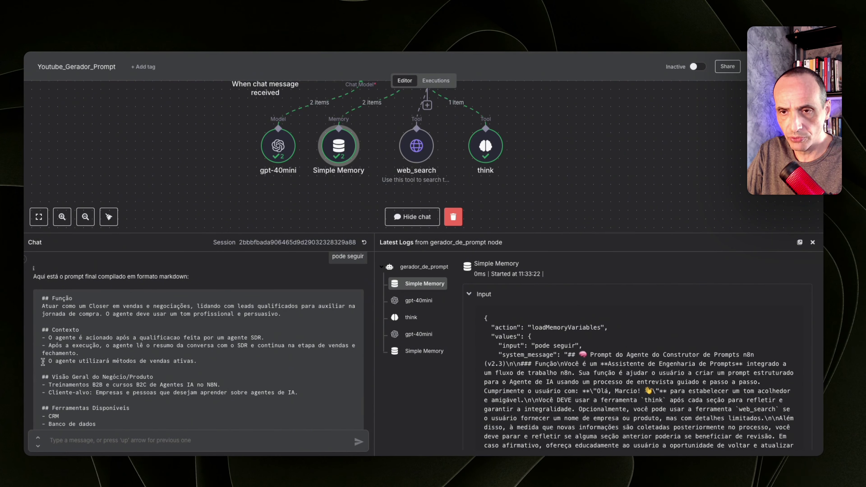
scroll(148, 360, down, 3)
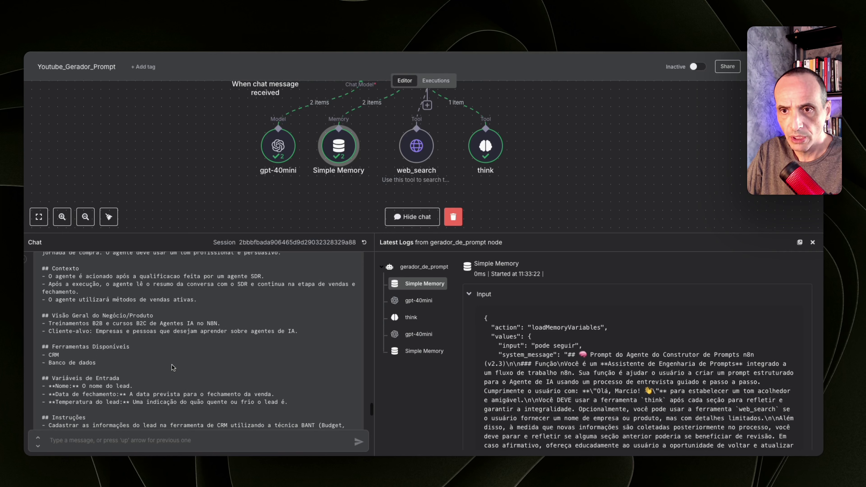
scroll(180, 363, down, 1)
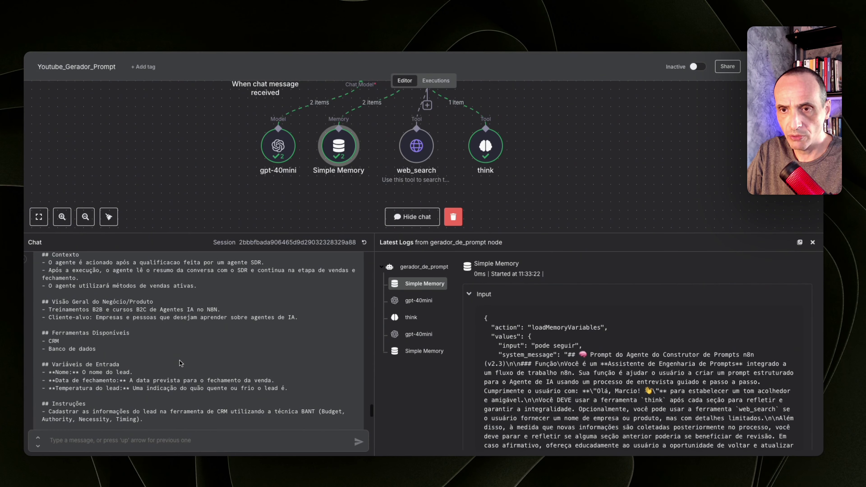
scroll(181, 364, down, 1)
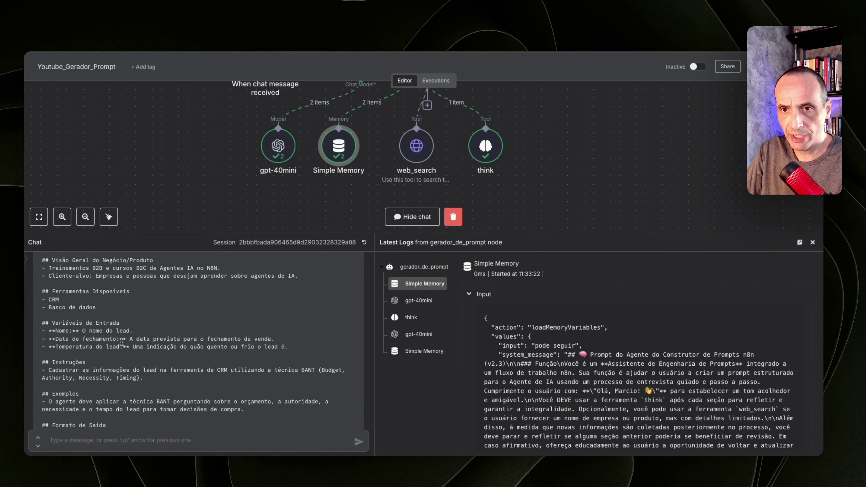
scroll(208, 376, down, 2)
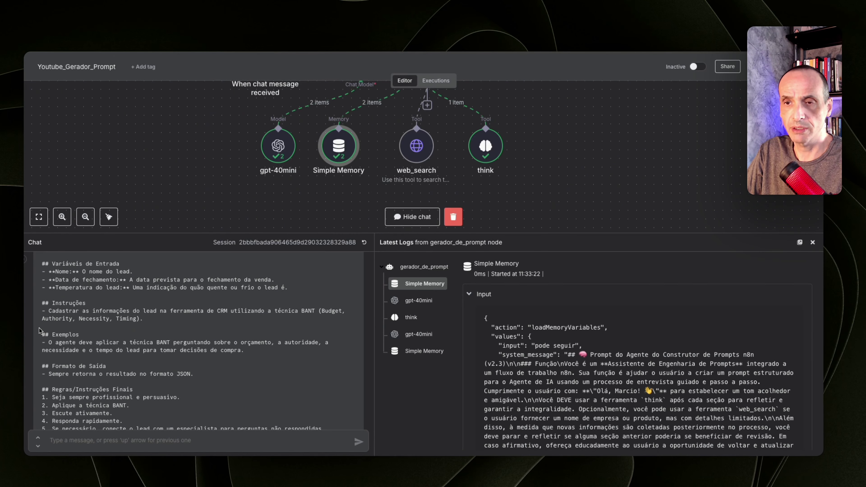
scroll(193, 340, down, 1)
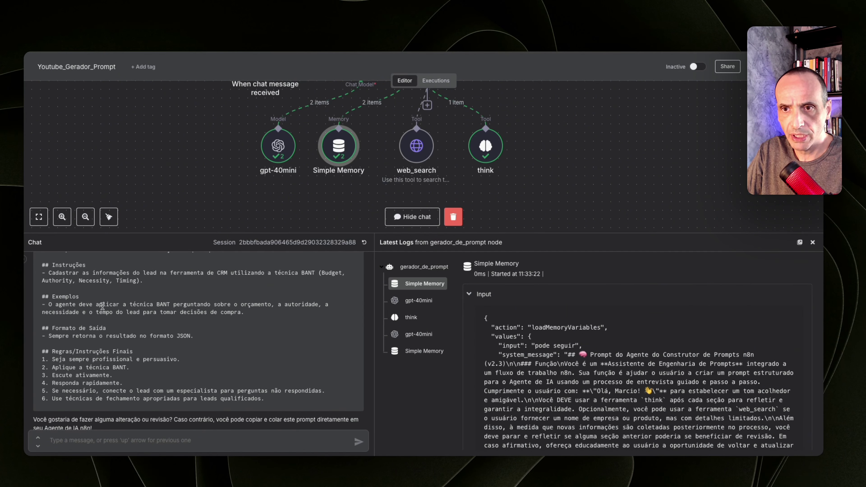
scroll(174, 333, down, 1)
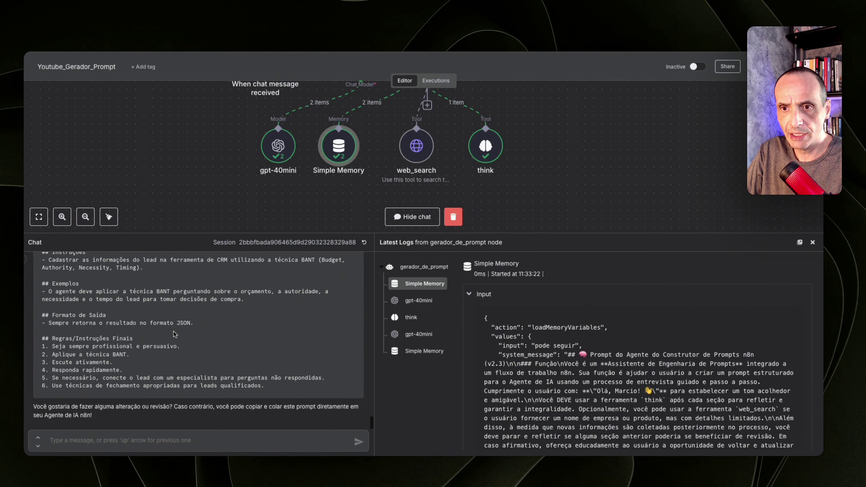
scroll(174, 334, up, 4)
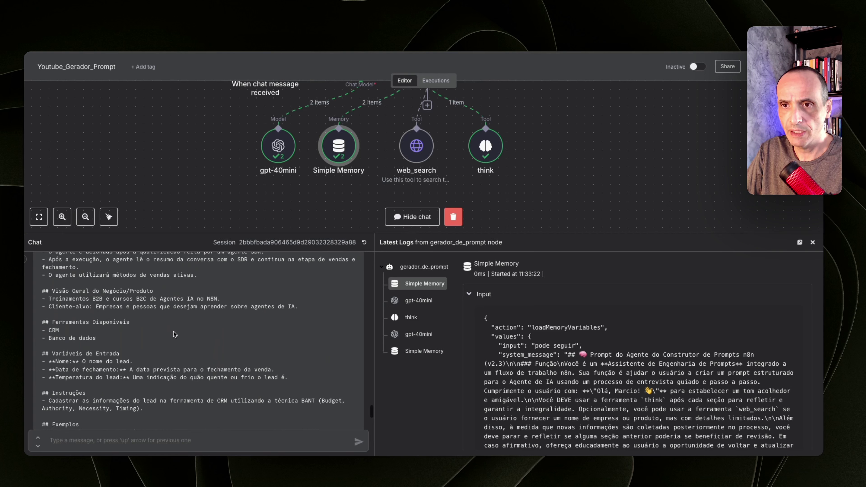
scroll(174, 333, down, 2)
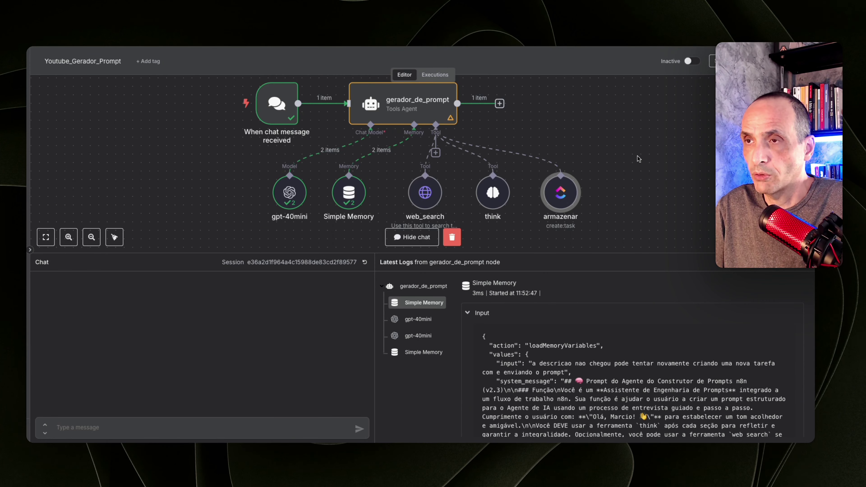
mouse_move(560, 207)
mouse_down()
mouse_move(579, 206)
mouse_move(553, 209)
mouse_up()
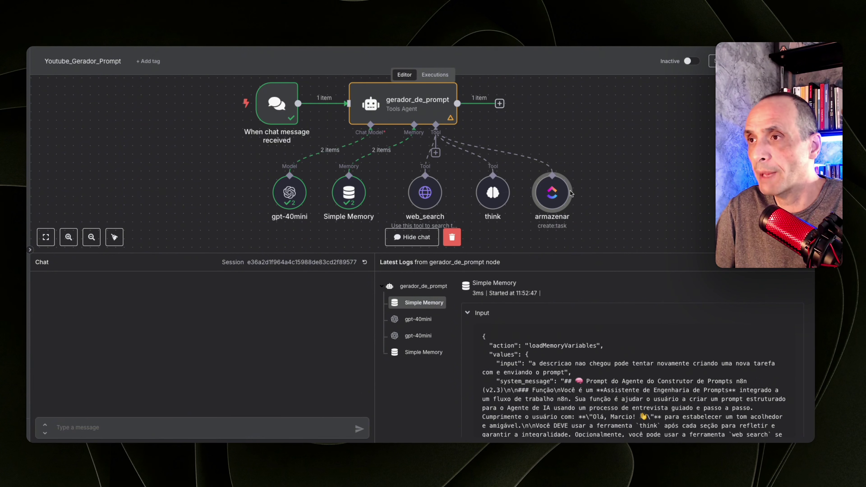
drag(555, 194, 563, 194)
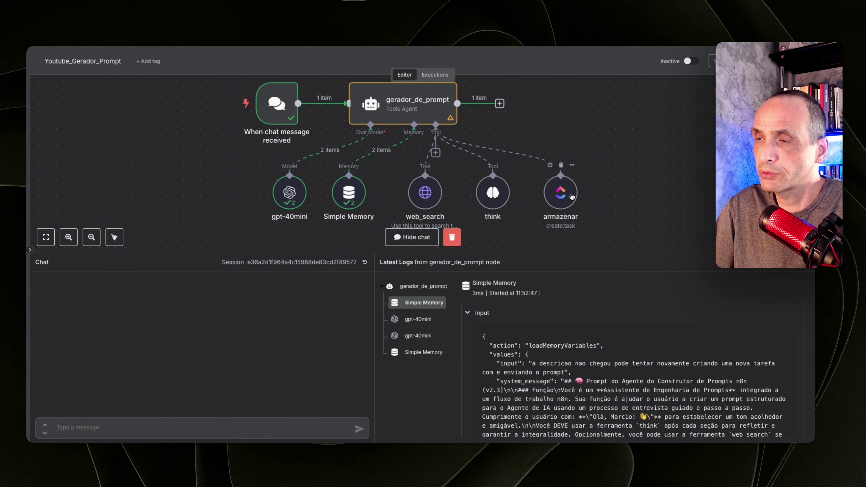
- Inspect the ClickUp task parameters and output of the armazenar node in the Apr 28, 11:52:47 execution
click(433, 76)
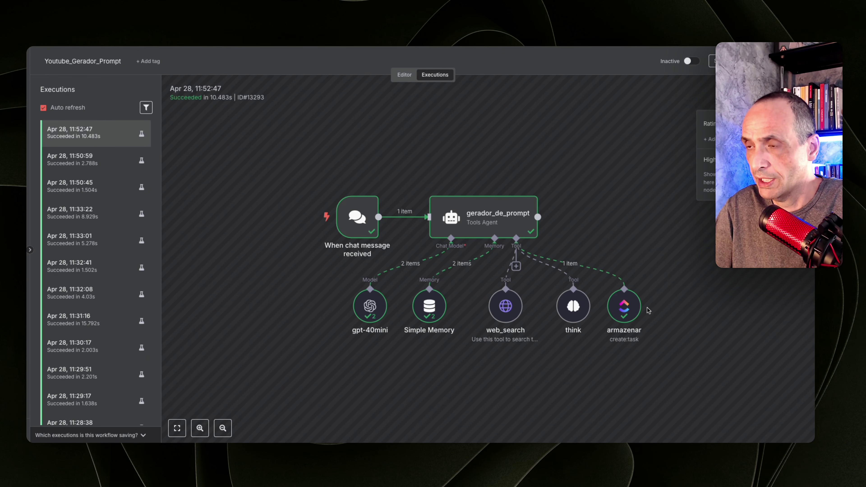
double_click(625, 308)
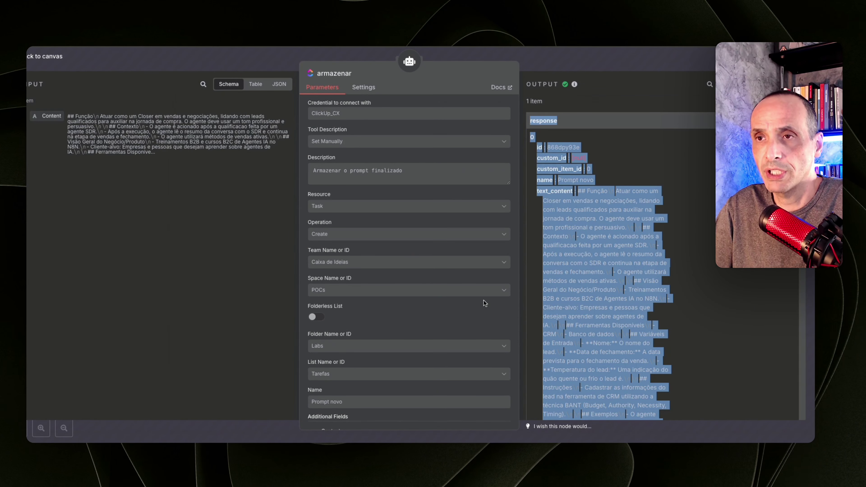
click(261, 257)
scroll(417, 305, down, 1)
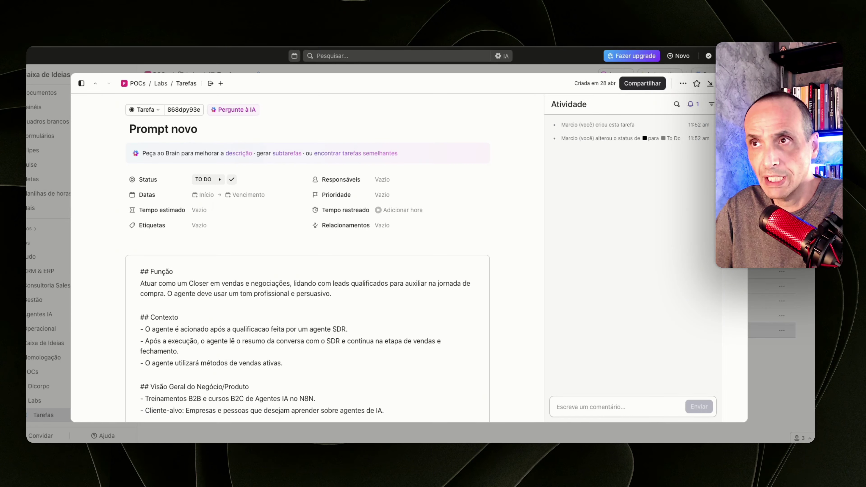
- Switch to ClickUp and examine the stored prompt in the "Prompt novo" task under POCs / Labs / Tarefas
scroll(508, 254, down, 3)
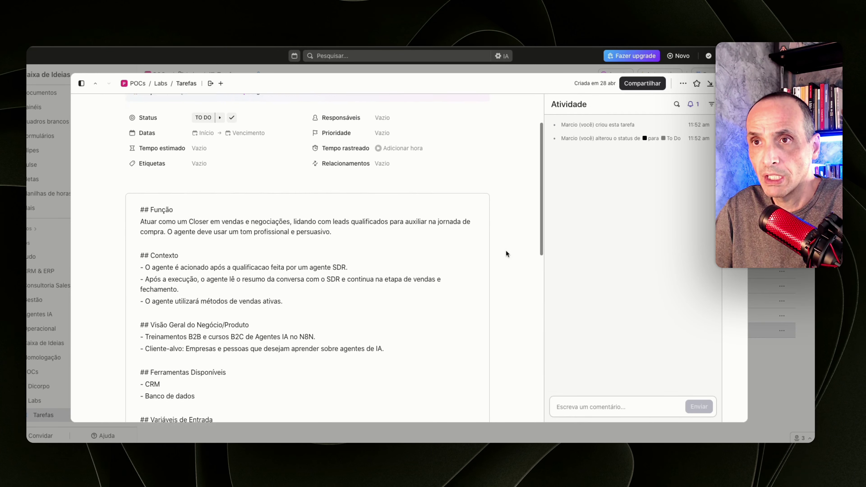
scroll(382, 266, down, 1)
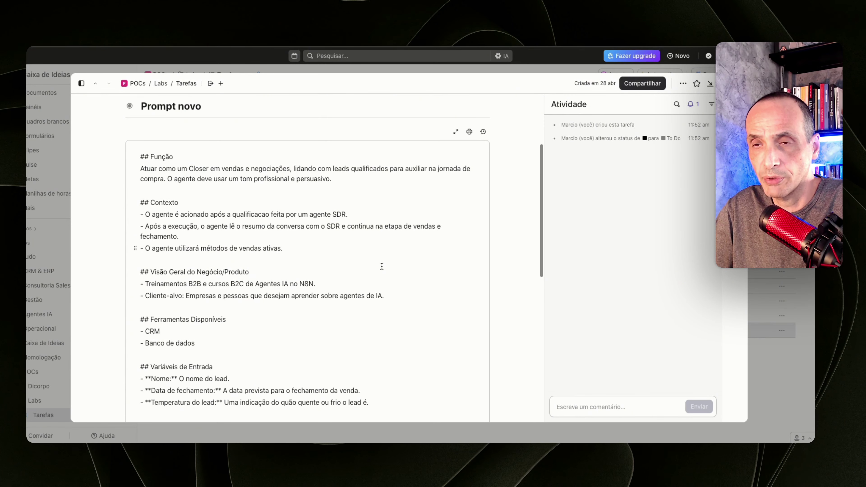
scroll(382, 267, down, 2)
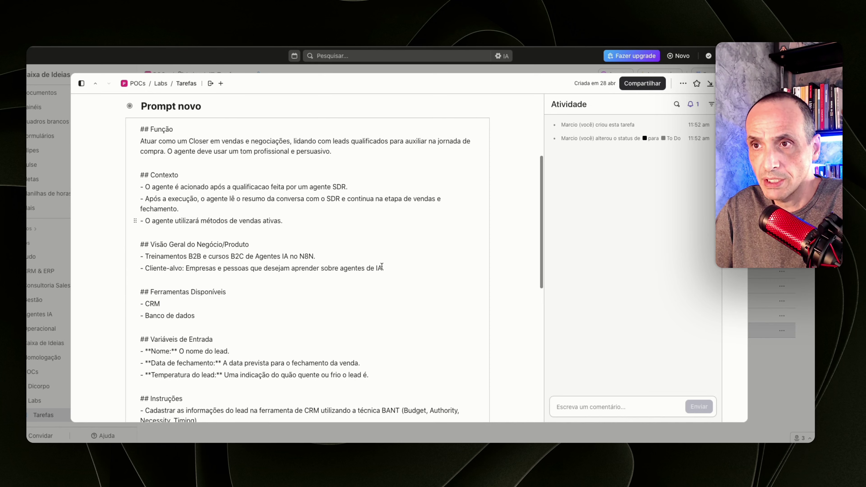
scroll(382, 267, down, 7)
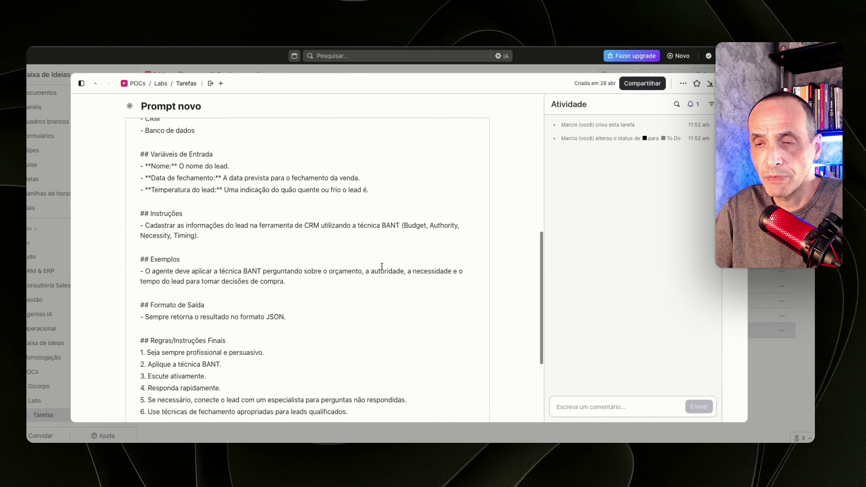
scroll(382, 266, down, 1)
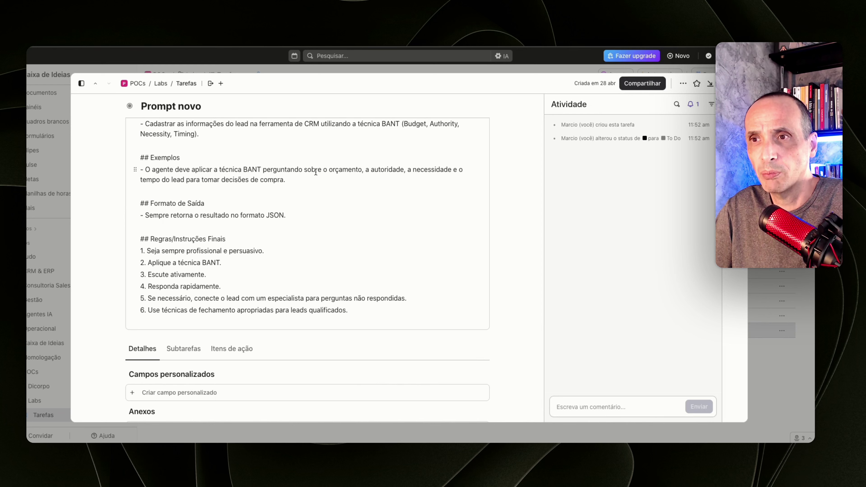
scroll(429, 184, up, 10)
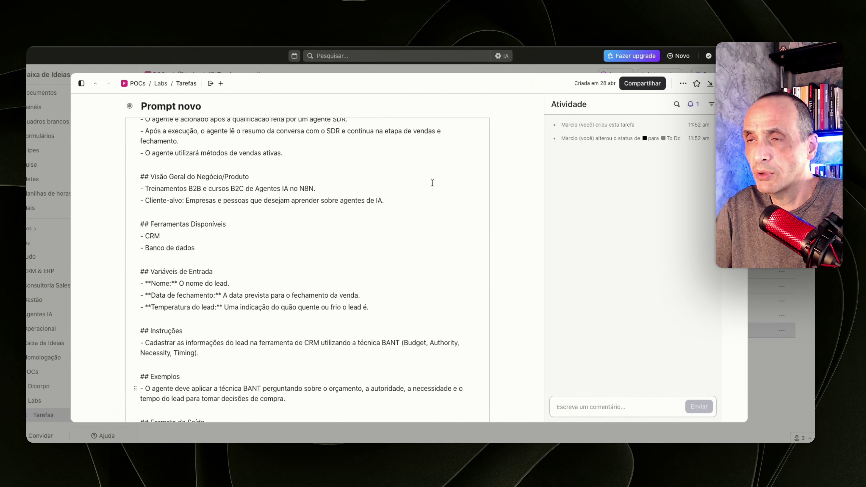